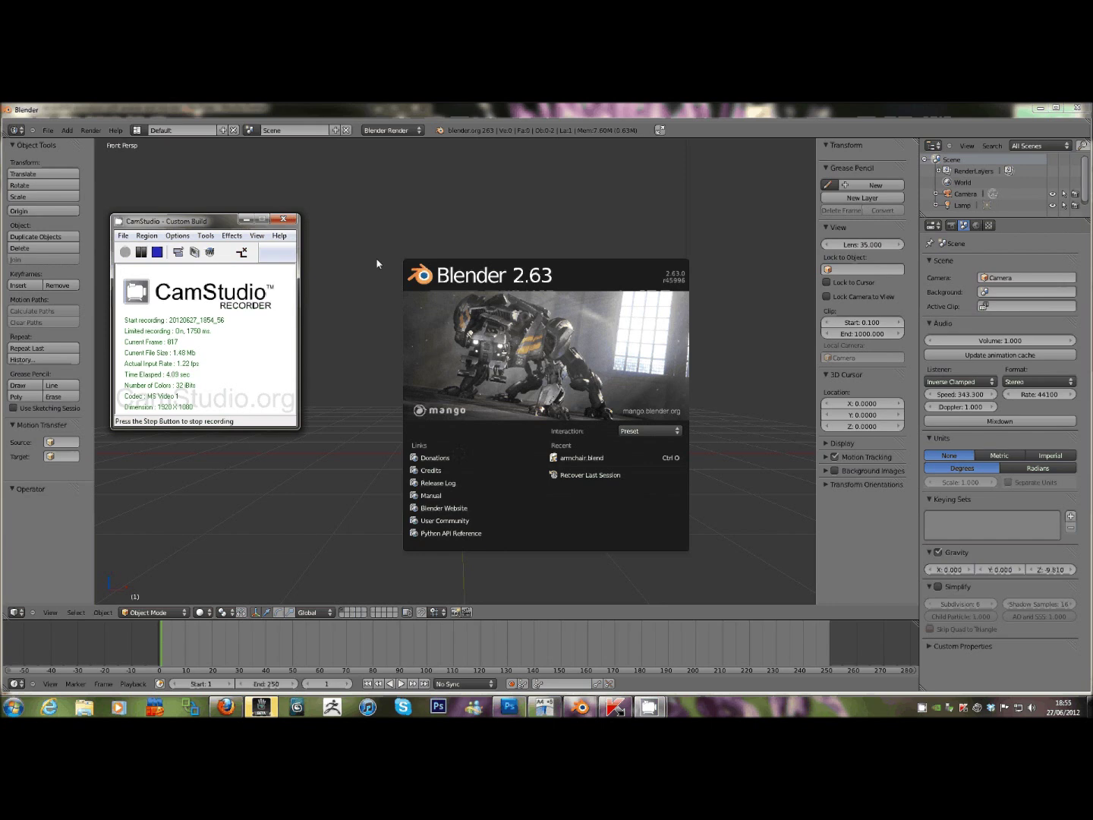
Dismiss the splash screen and add a cube mesh at the centre of the scene.
click(356, 266)
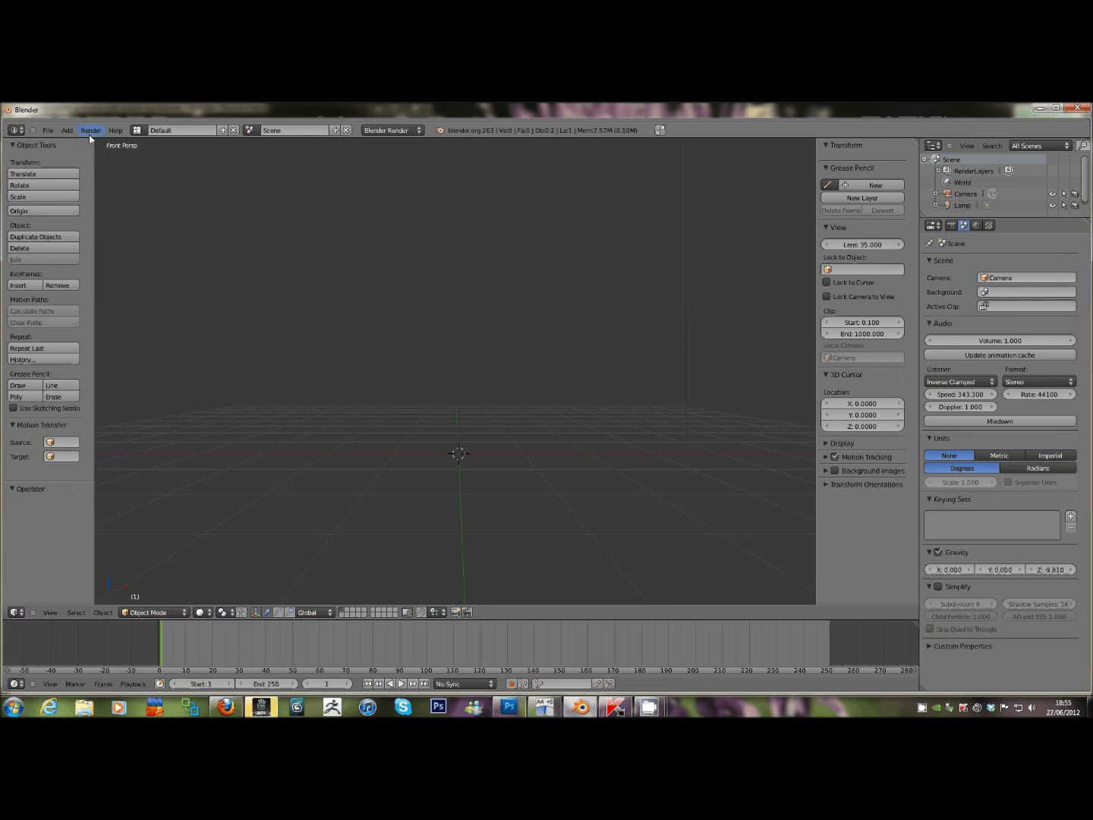
click(67, 130)
mouse_move(72, 143)
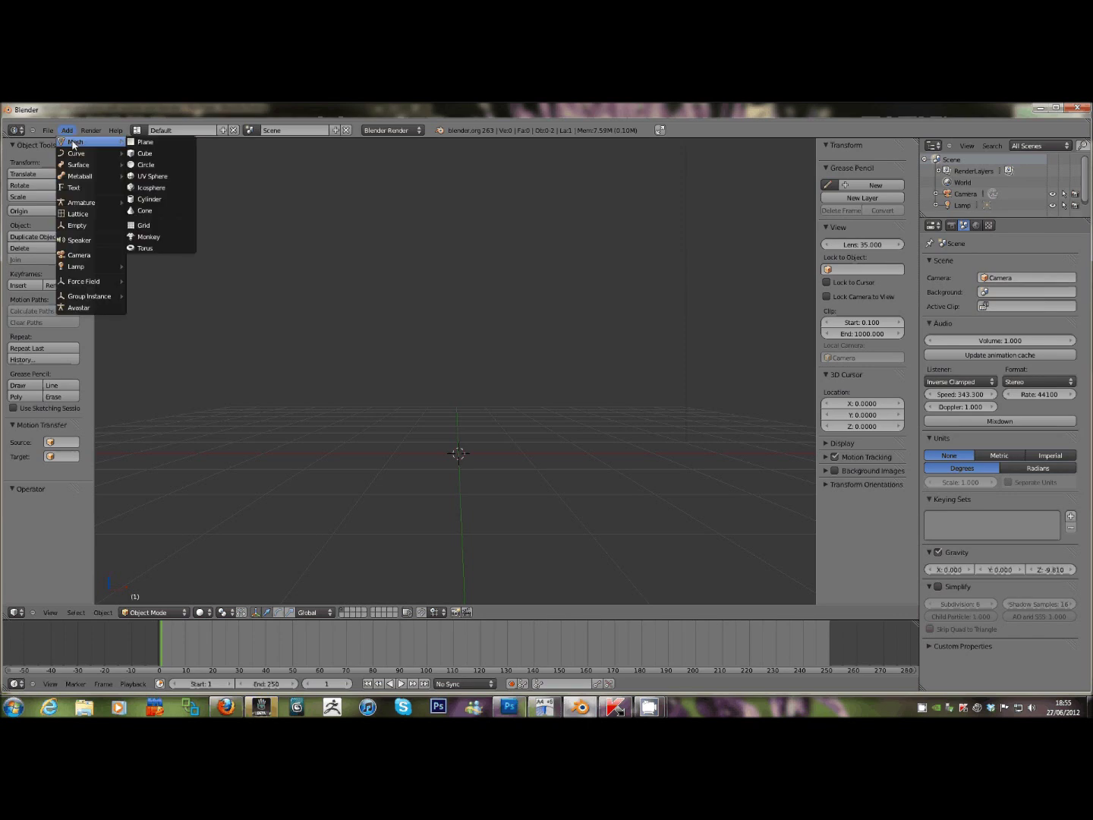
click(140, 154)
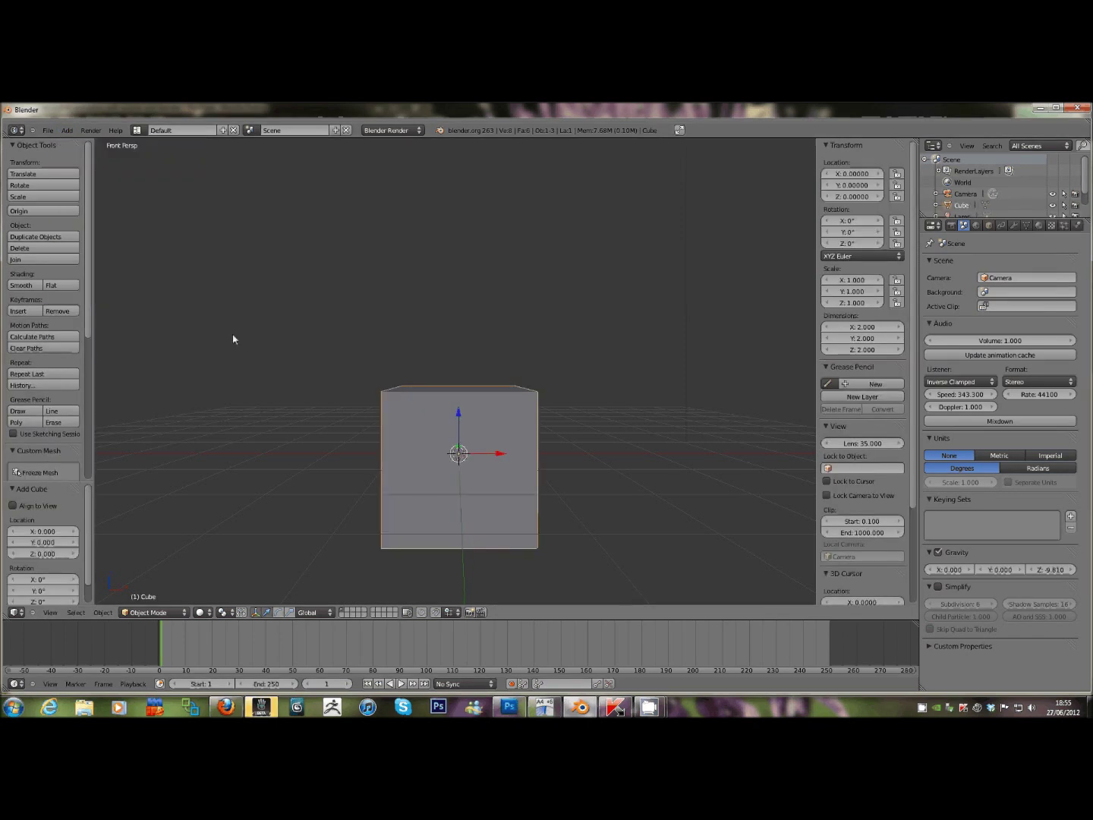
Move the cube up about 0.787 along Z and about -0.277 along X.
click(294, 439)
middle_drag(318, 454, 286, 486)
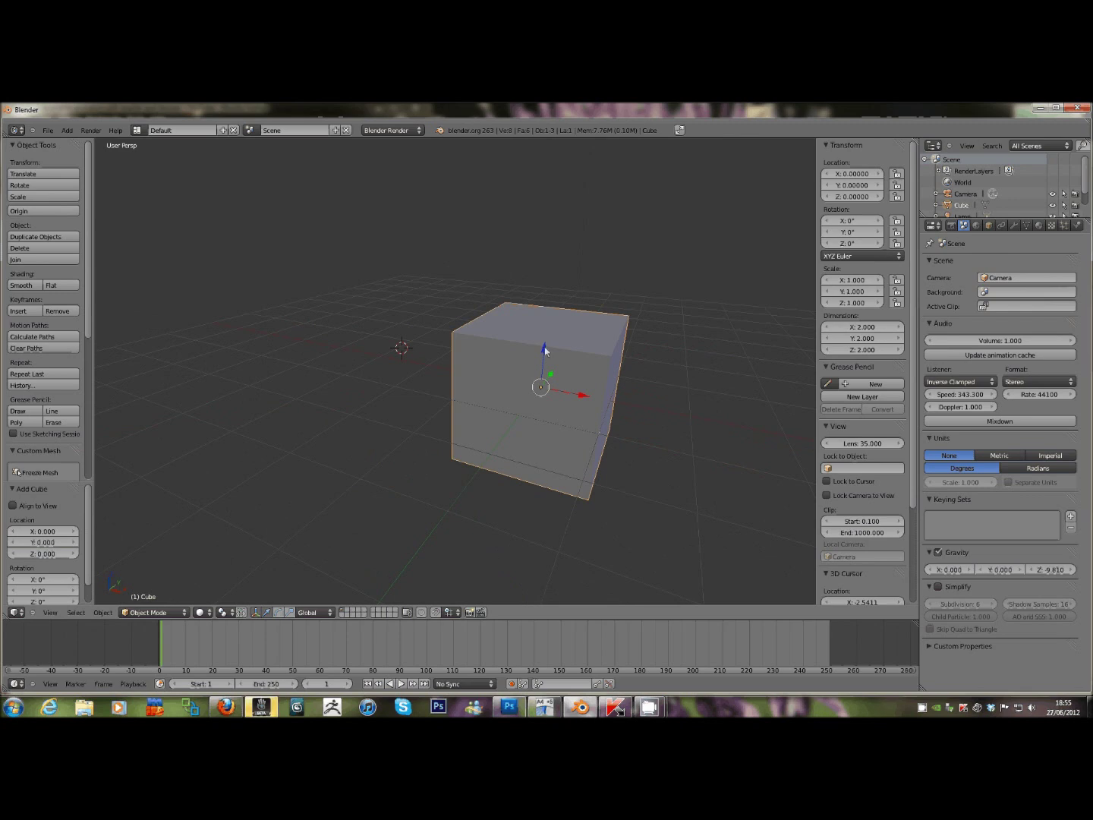
drag(543, 349, 530, 308)
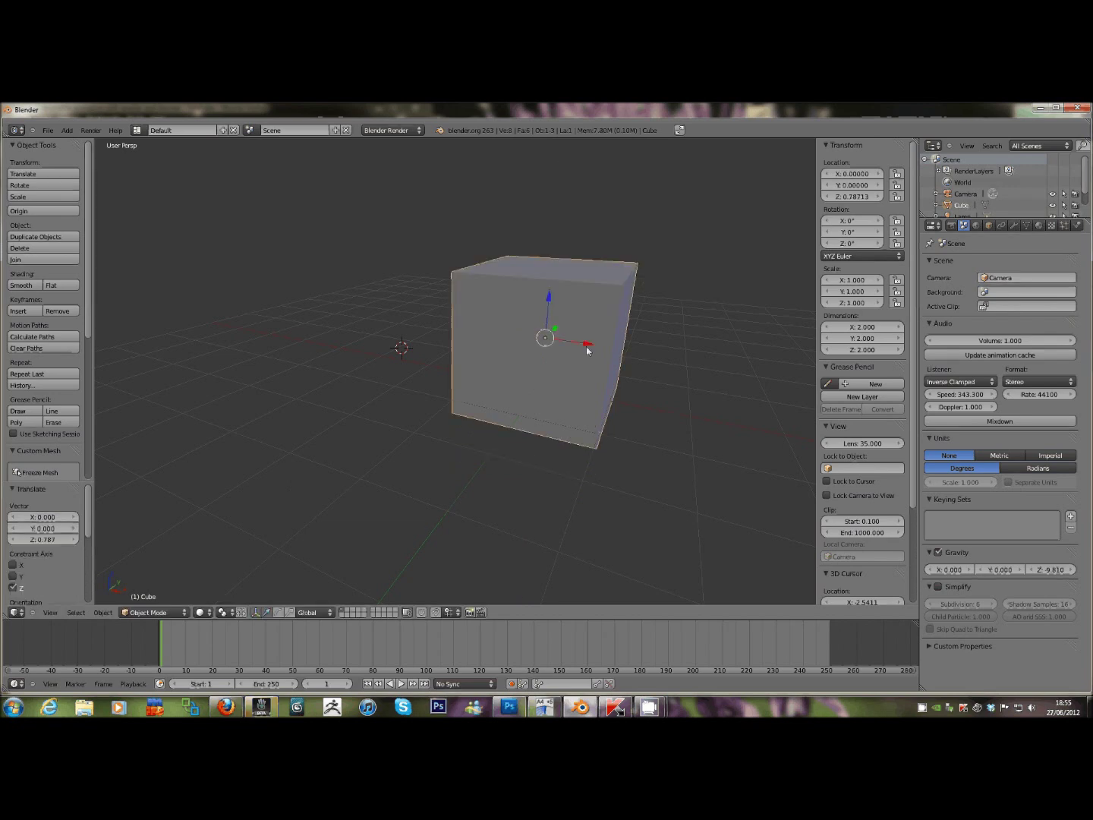
mouse_move(586, 348)
mouse_down()
mouse_move(599, 345)
mouse_move(575, 356)
mouse_up()
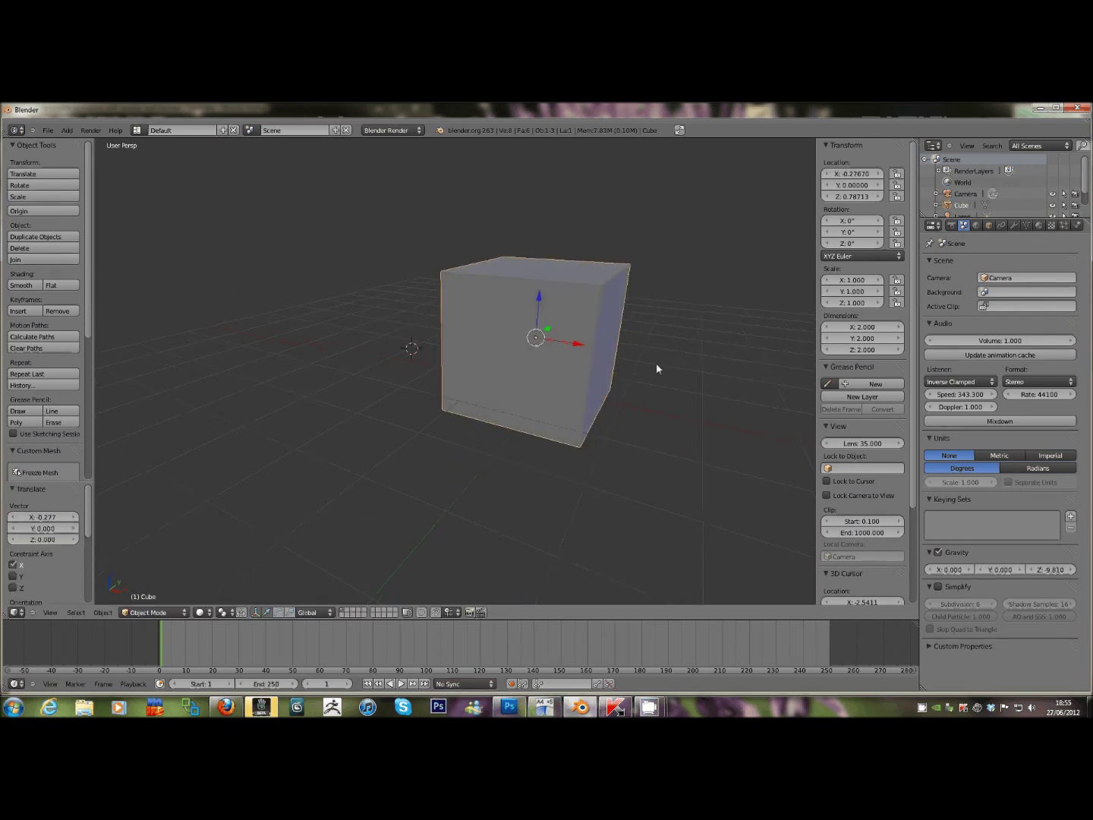
Examine the cube from the front, the side and several angled views.
middle_drag(655, 362, 595, 361)
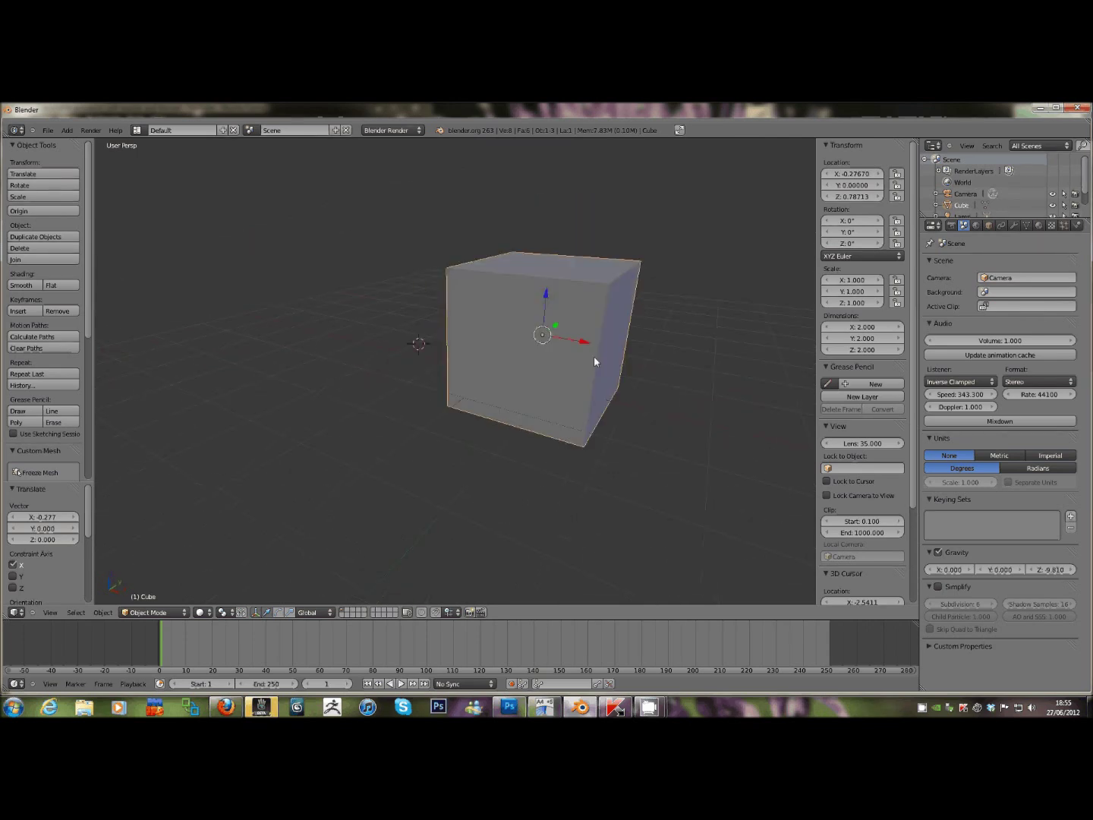
key(KP_8)
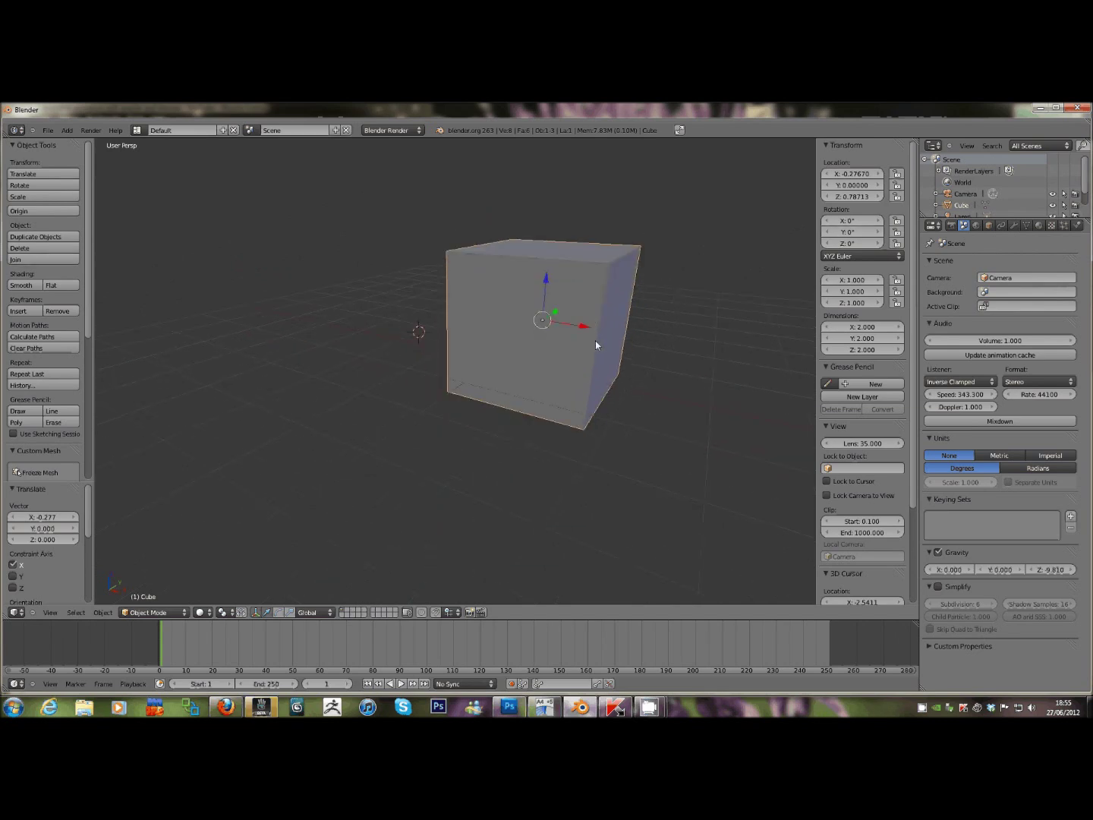
key(ctrl+KP_4)
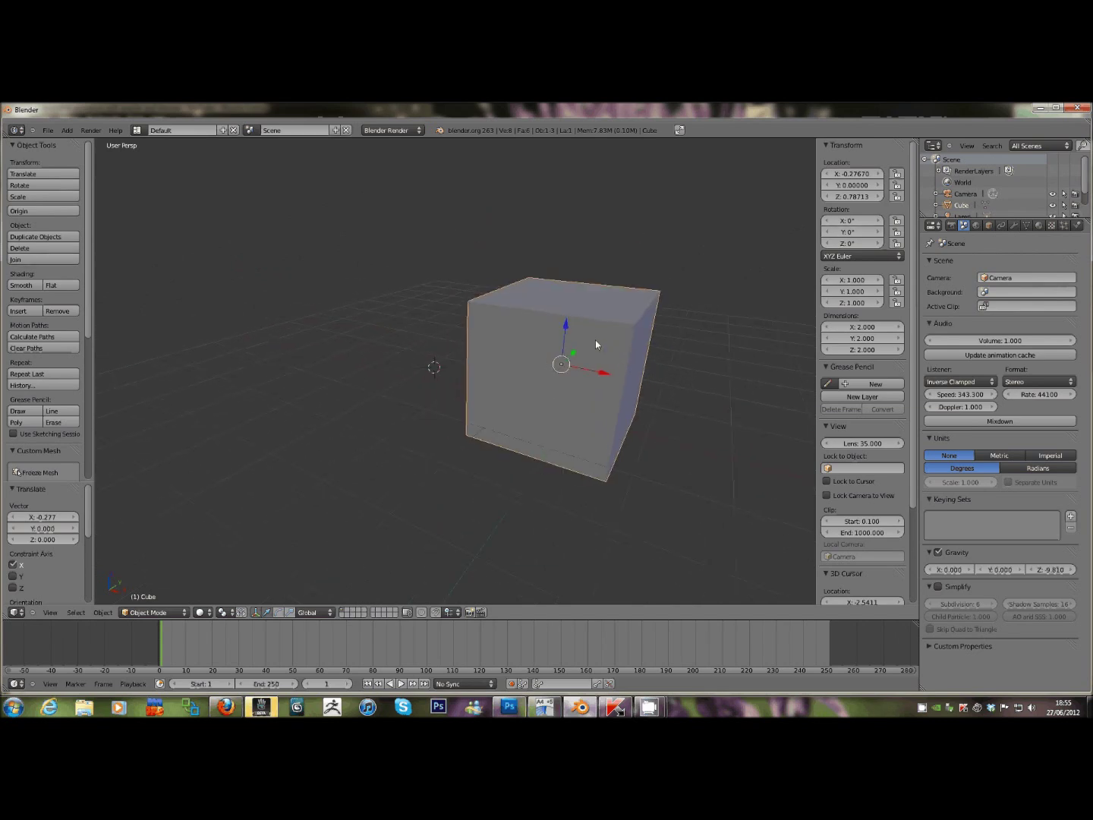
key(ctrl+KP_4)
key(ctrl+KP_4)
key(ctrl+KP_4)
key(ctrl+KP_6)
key(ctrl+KP_6)
key(ctrl+KP_6)
key(KP_1)
key(KP_8)
key(KP_4)
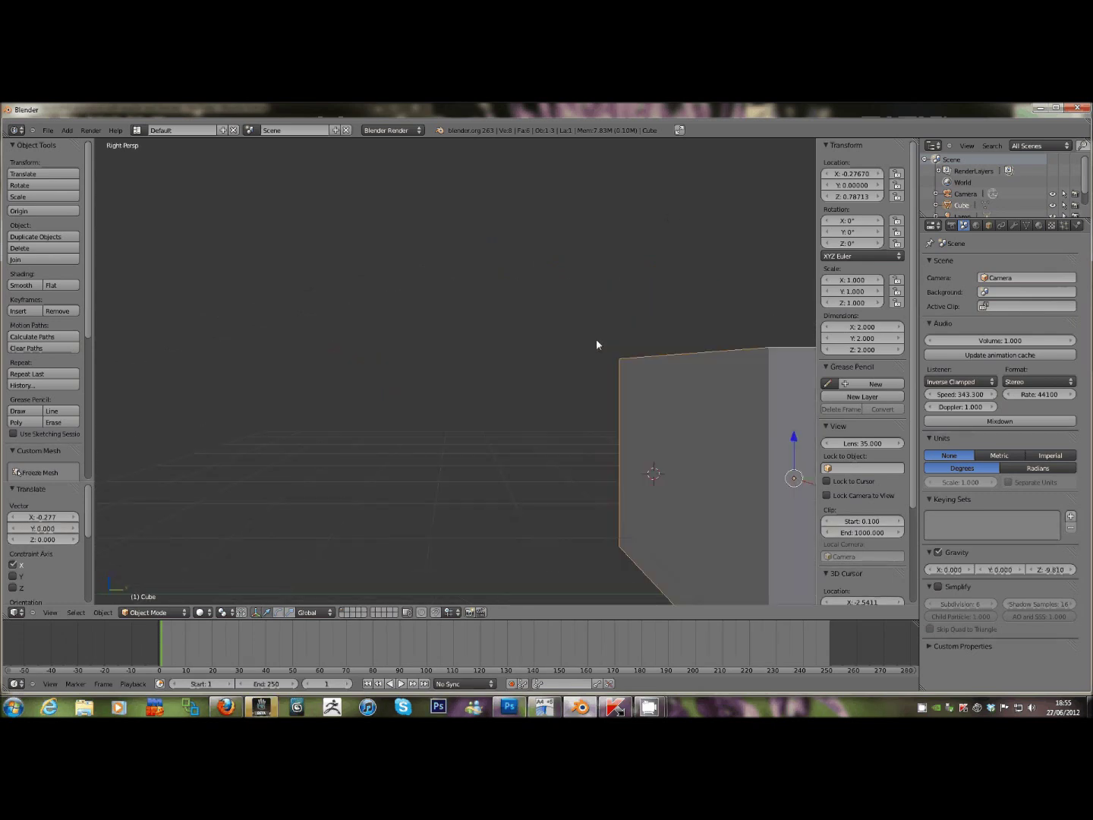
key(KP_8)
key(KP_1)
scroll(524, 322, down, 2)
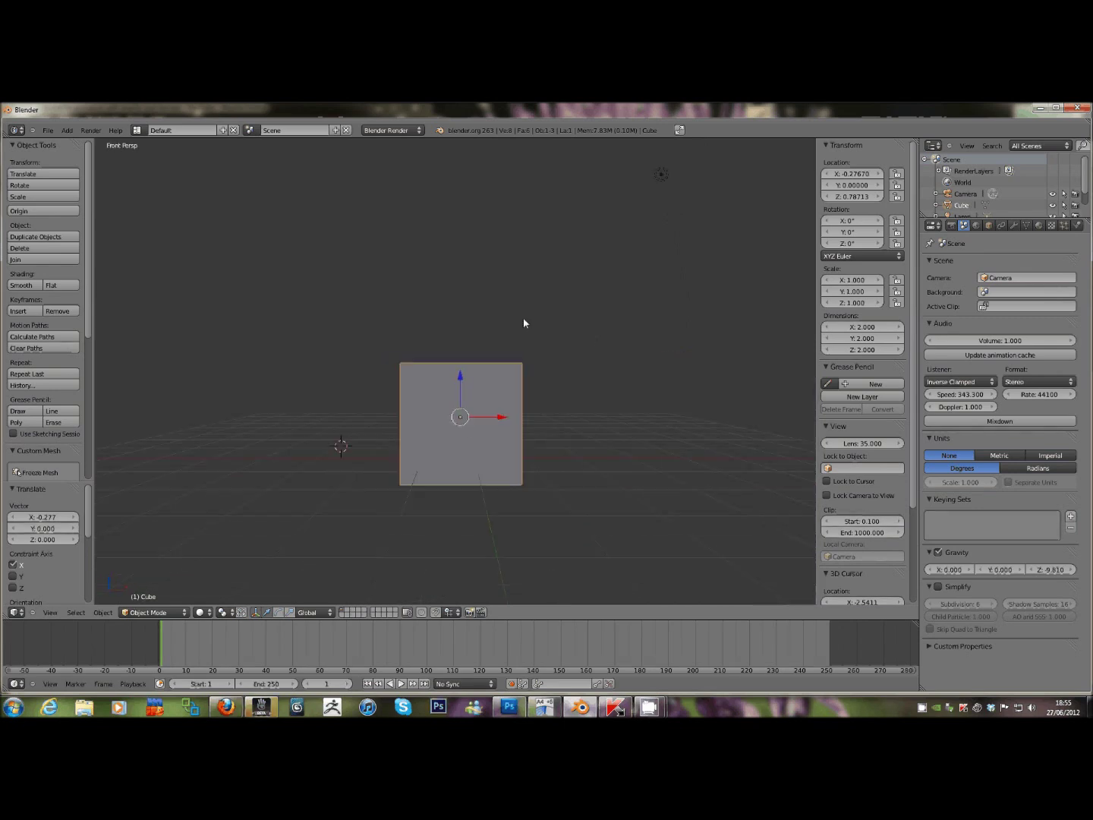
click(569, 346)
middle_drag(556, 375, 549, 402)
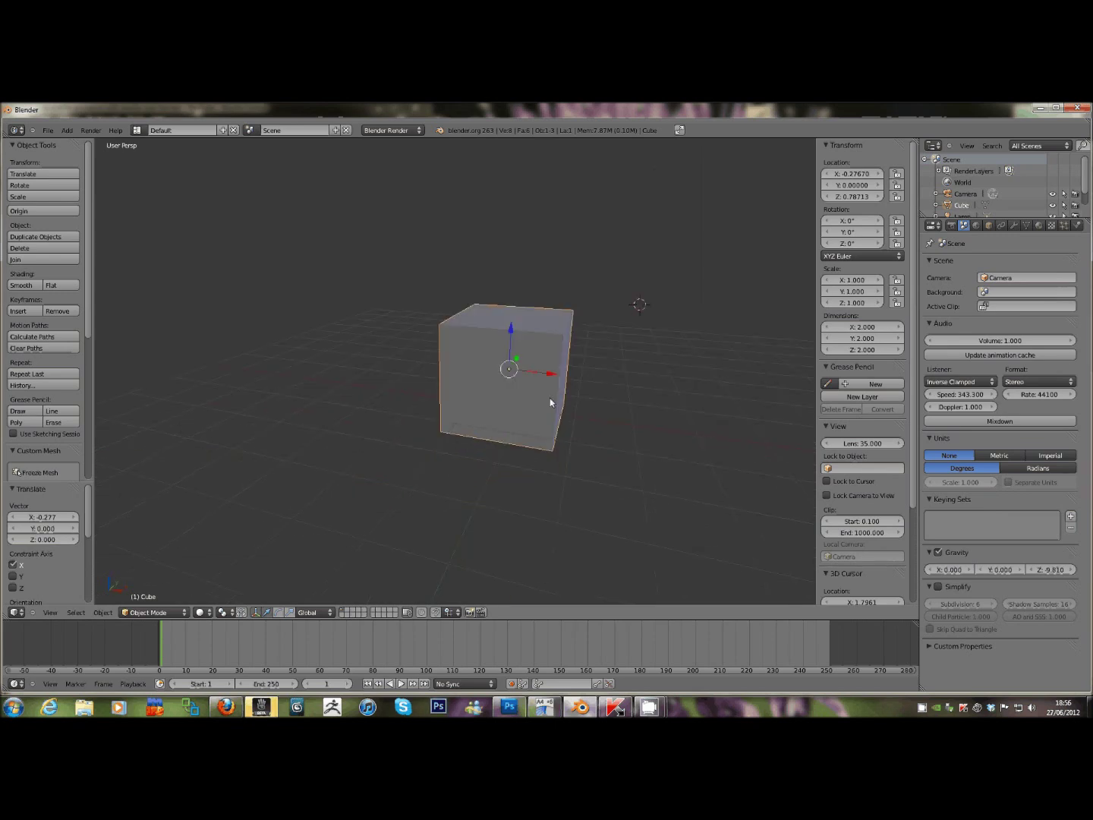
Put the cube into Edit Mode and set the selection mode to faces.
click(151, 616)
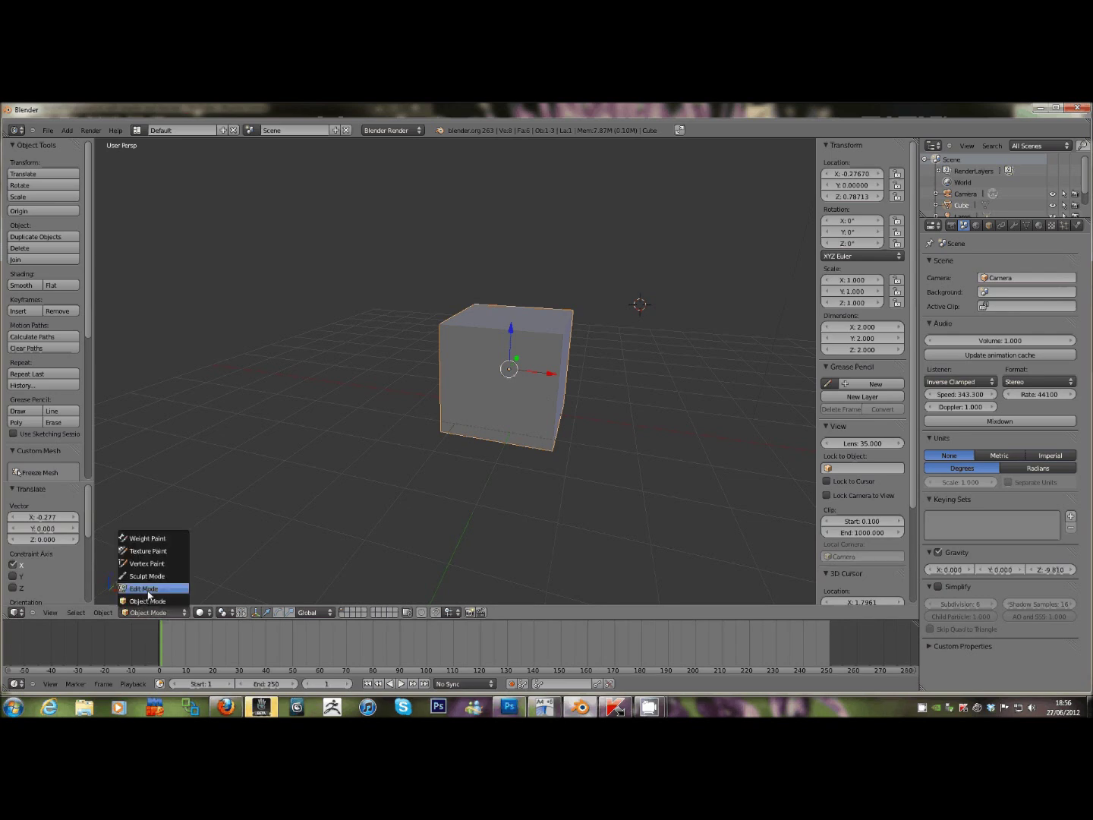
click(145, 589)
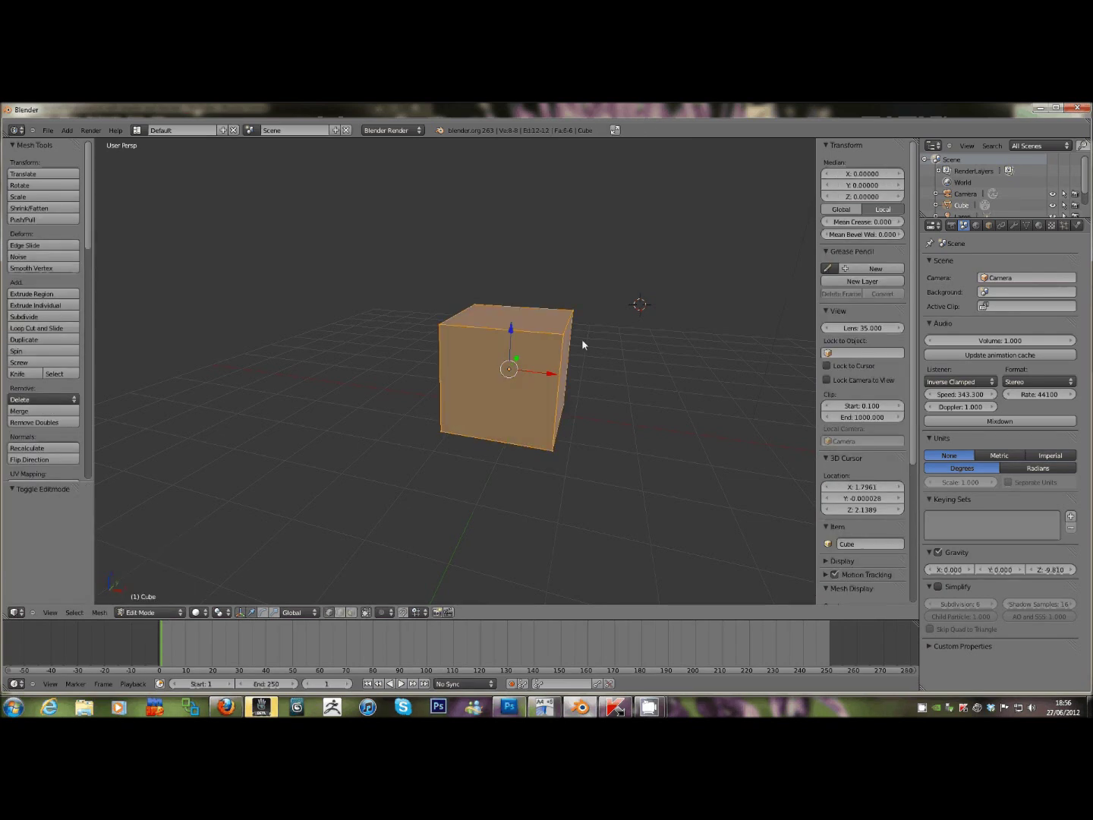
middle_drag(630, 390, 562, 387)
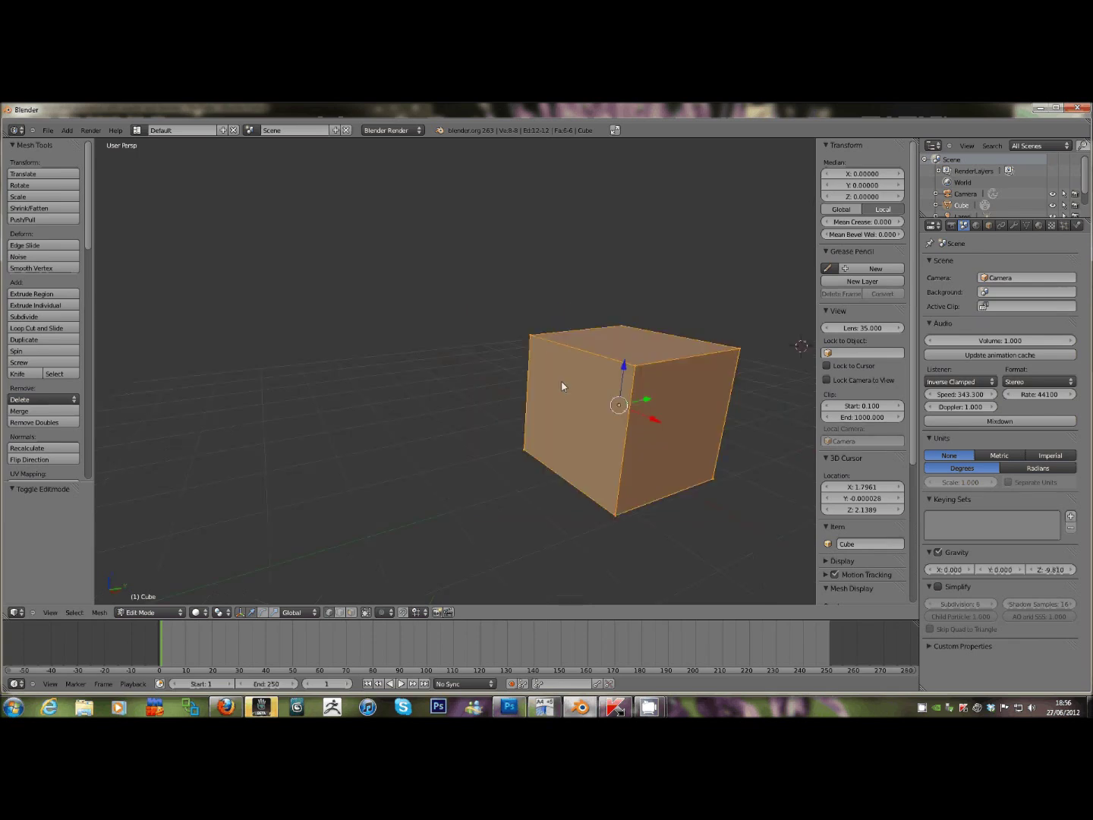
click(350, 612)
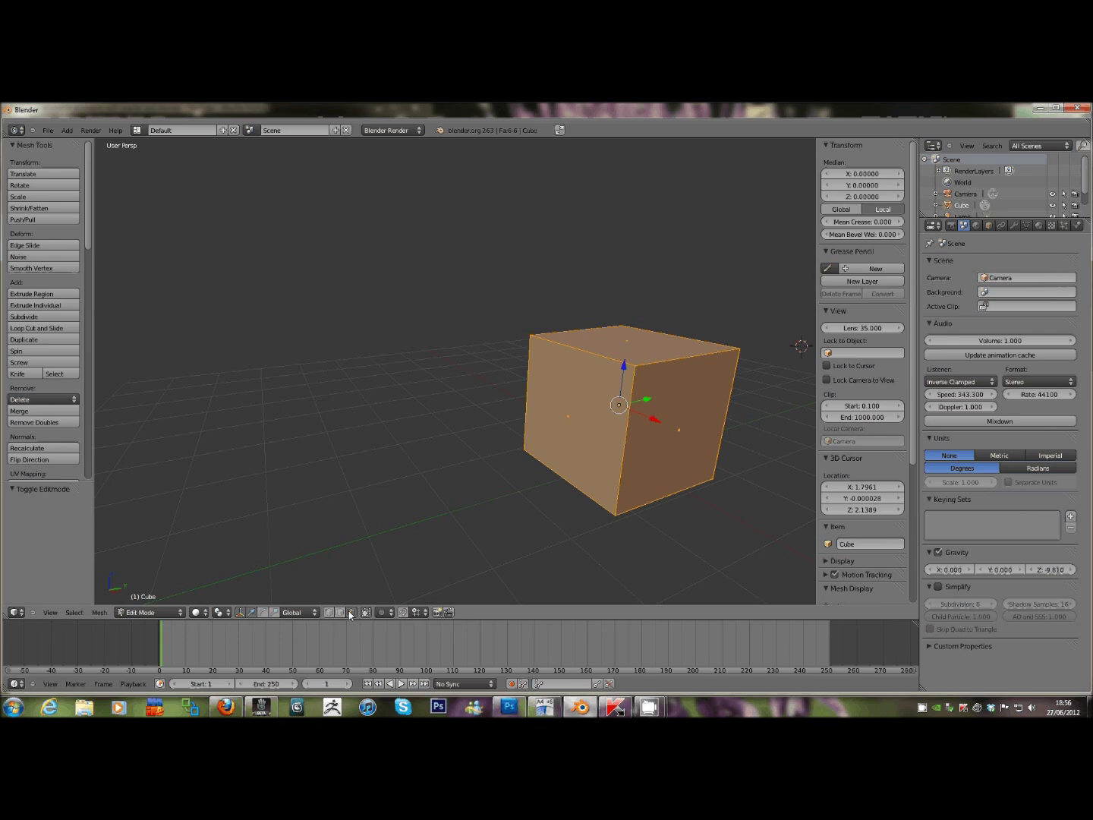
Select single faces of the cube in turn, ending with the front and right side faces selected together.
right_click(558, 413)
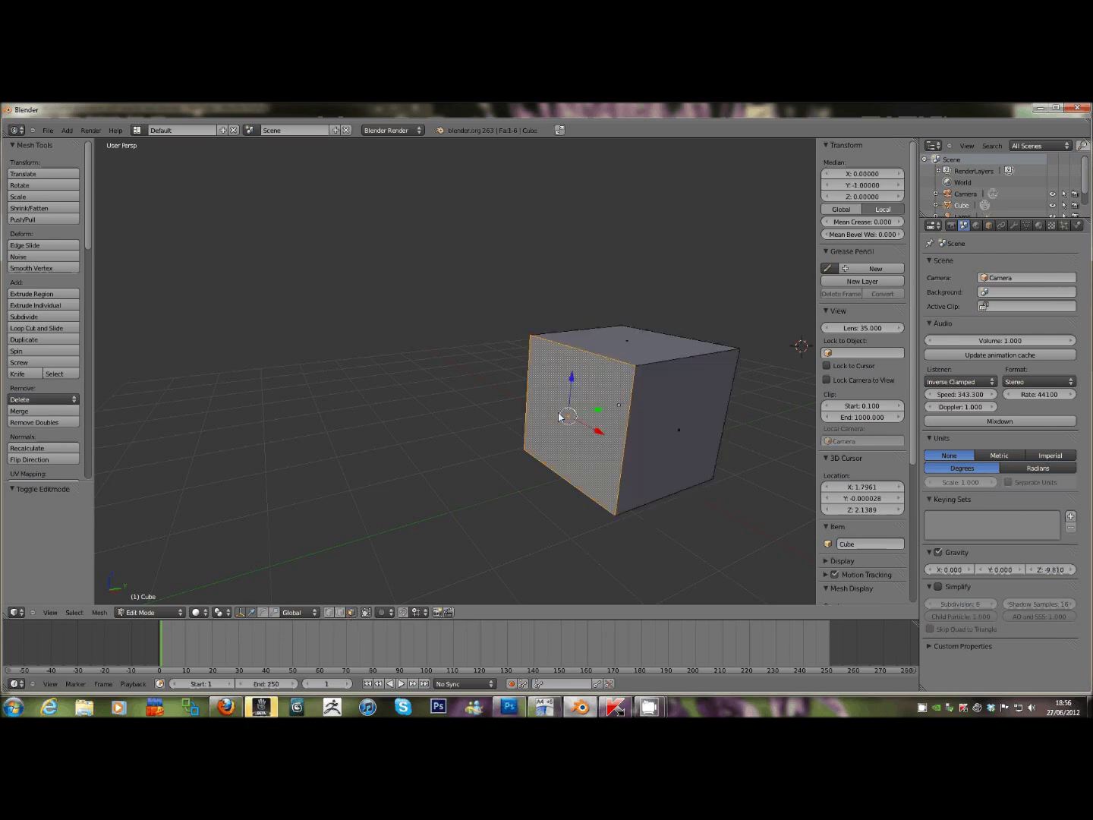
right_click(662, 409)
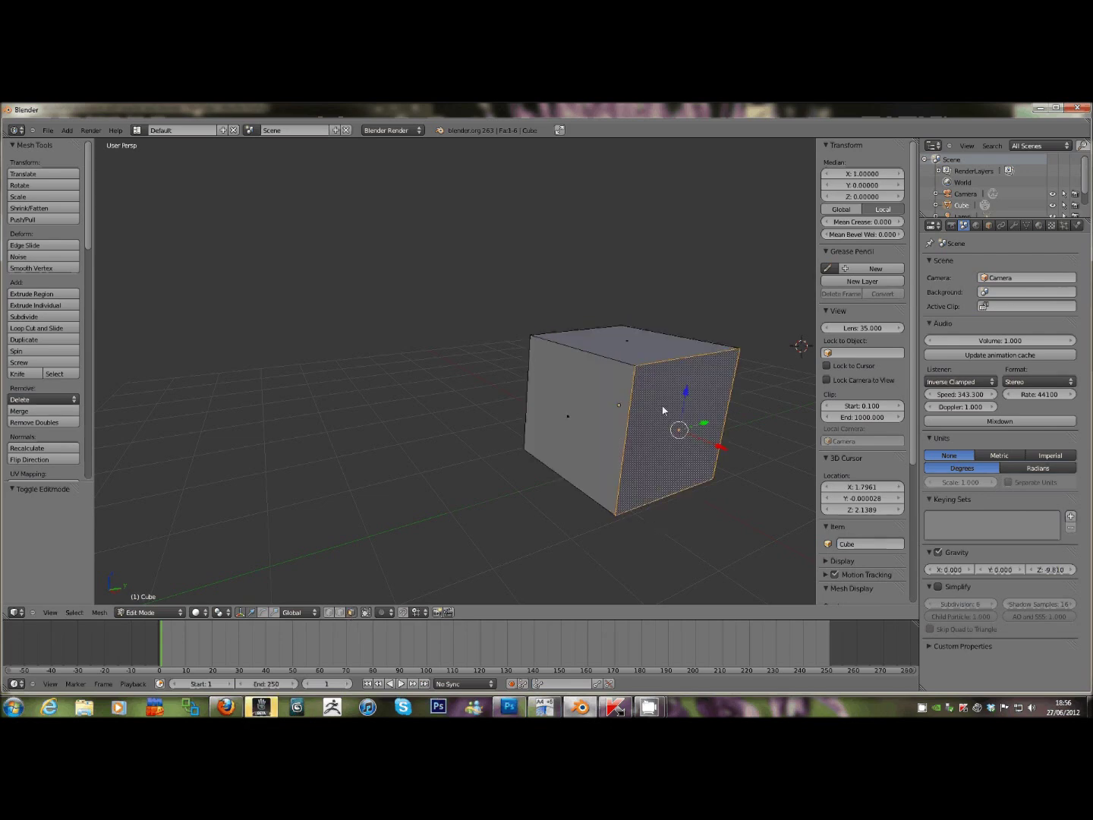
right_click(643, 345)
right_click(597, 414)
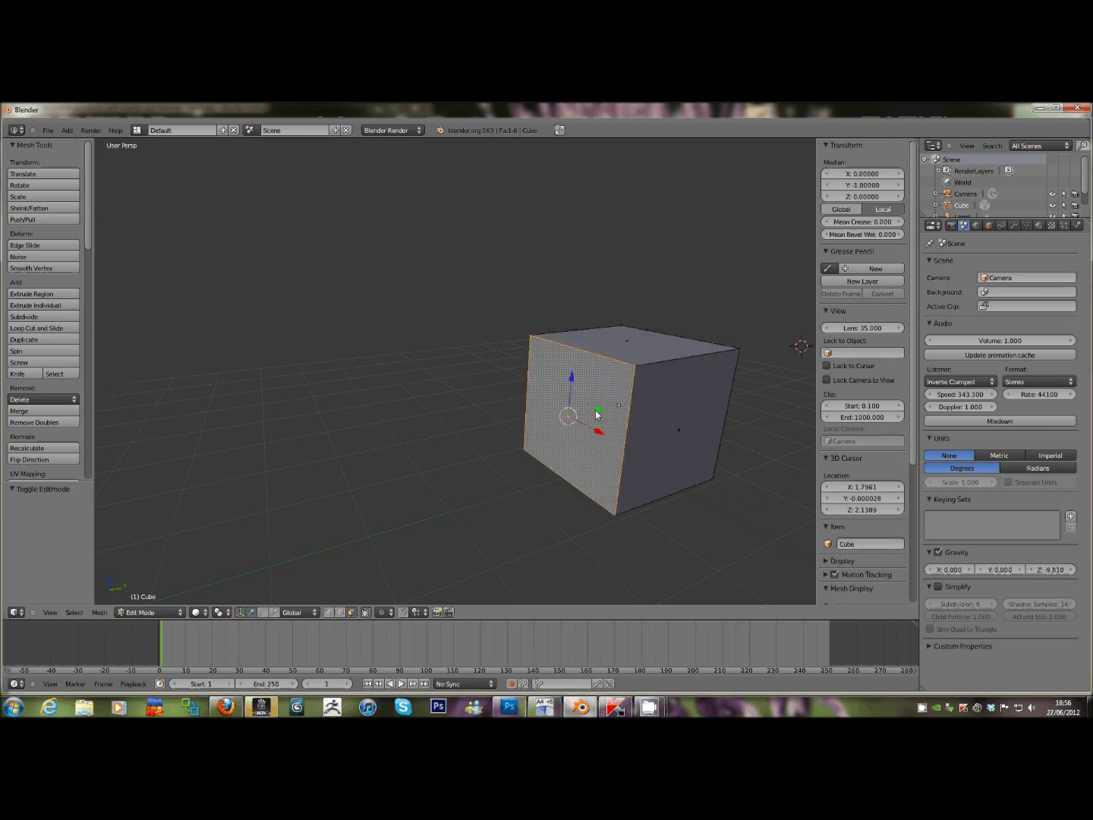
shift+right_click(664, 407)
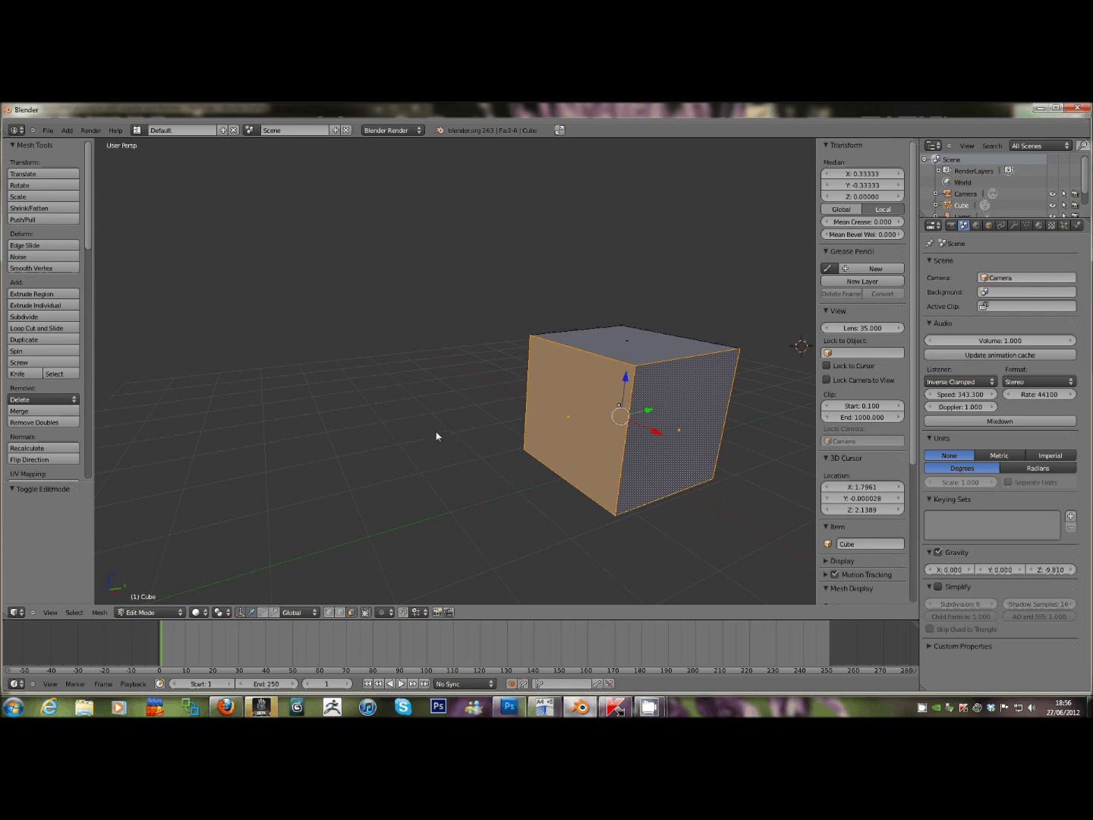
Toggle the selection of all the cube's faces on and off, ending with only the right side face selected.
key(a)
key(a)
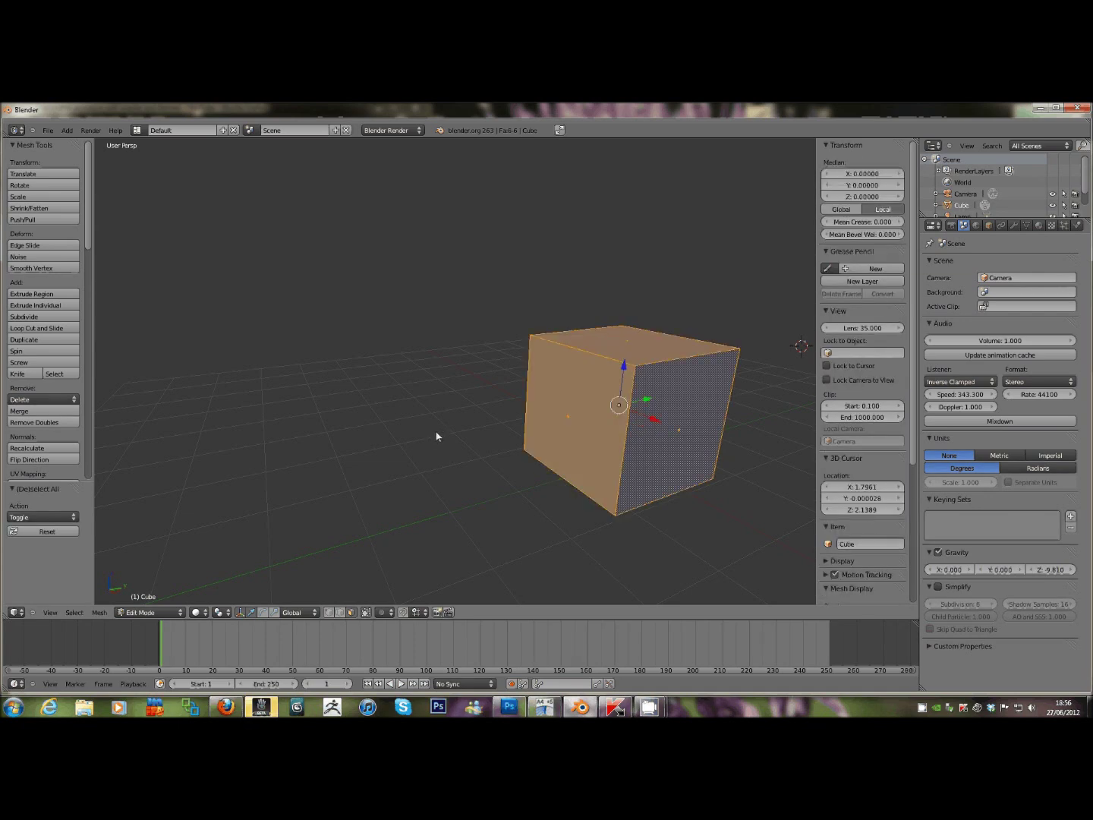
key(a)
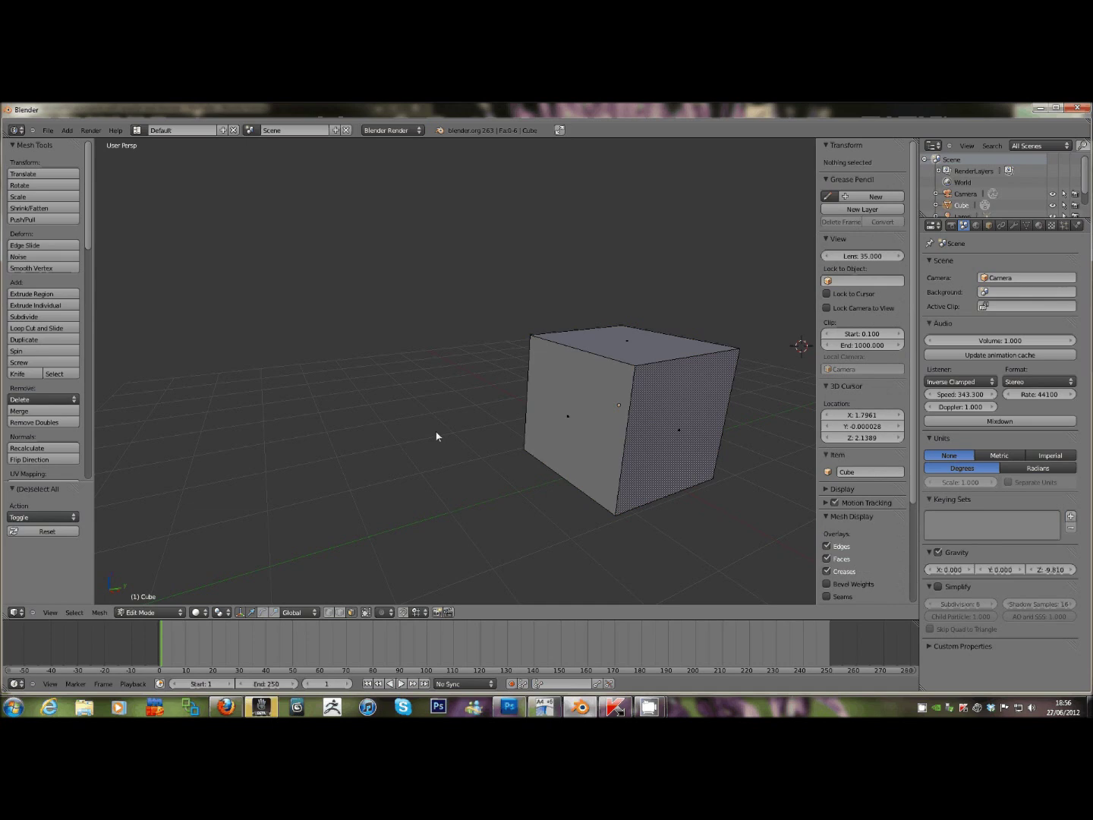
click(441, 400)
middle_drag(445, 408, 488, 414)
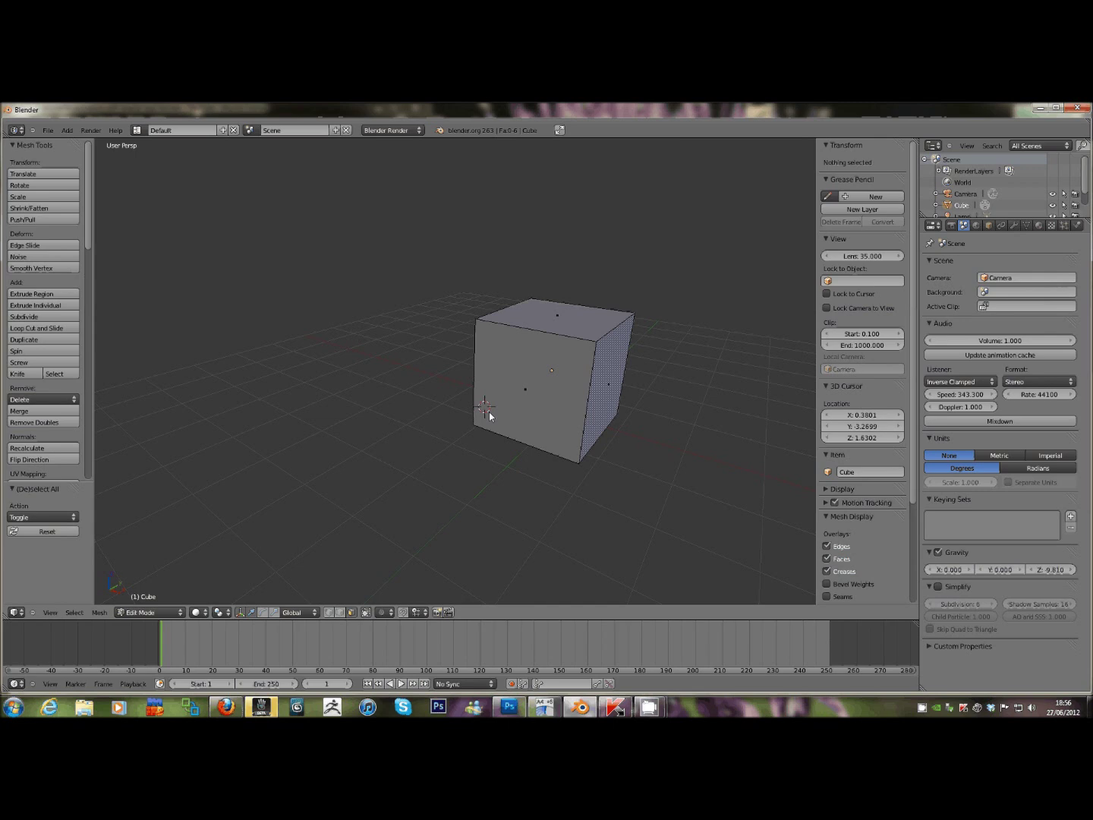
key(a)
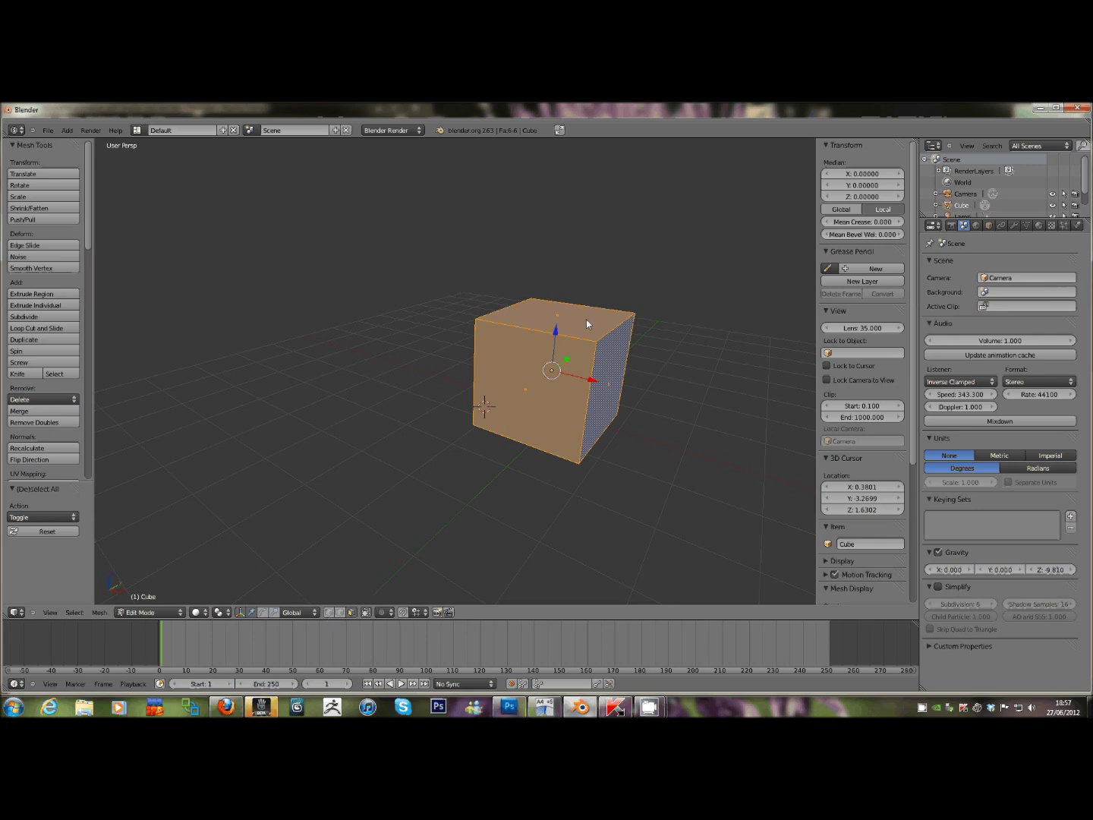
right_click(598, 347)
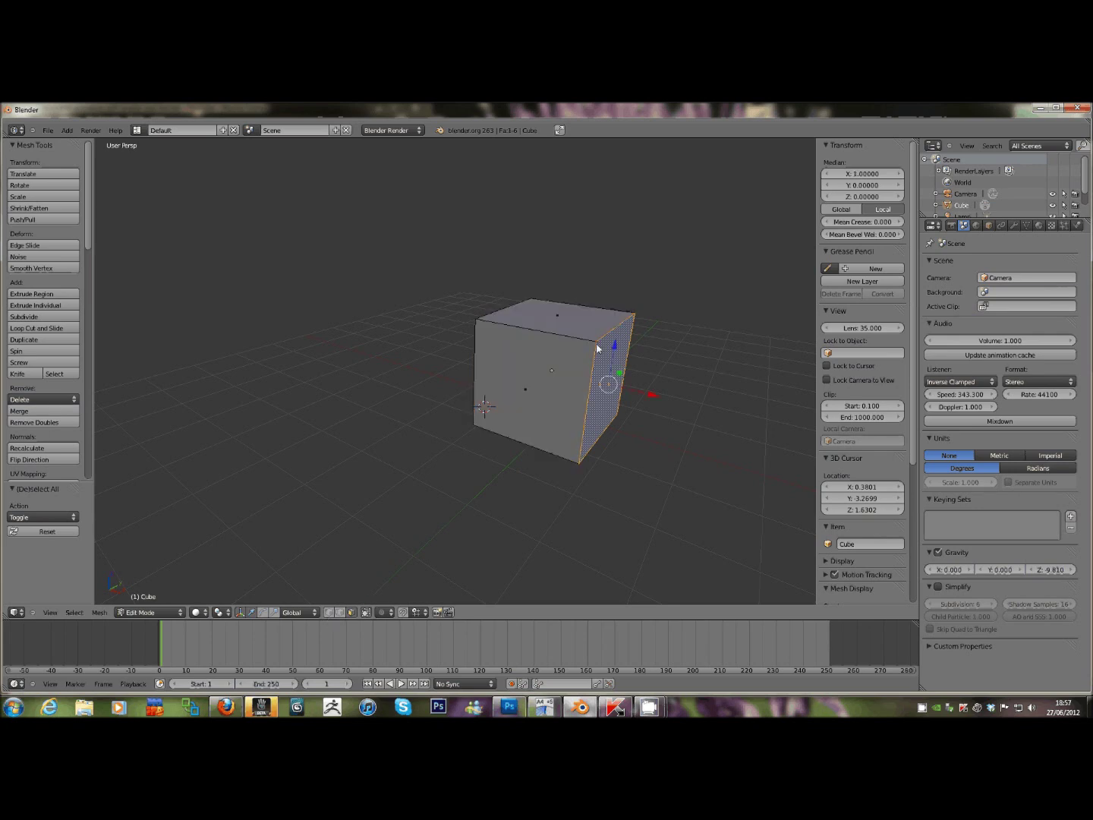
Switch to vertex selection and lower the cube's upper front right corner about 0.2 along Z.
click(330, 612)
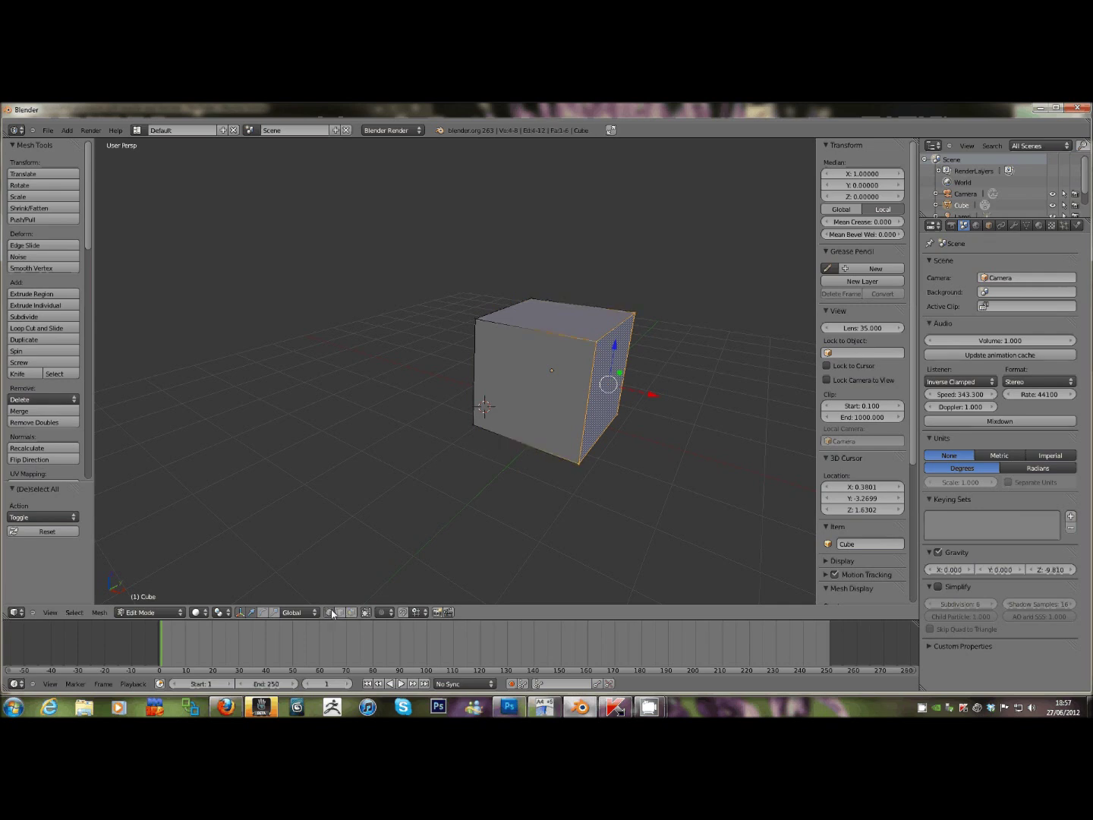
right_click(596, 345)
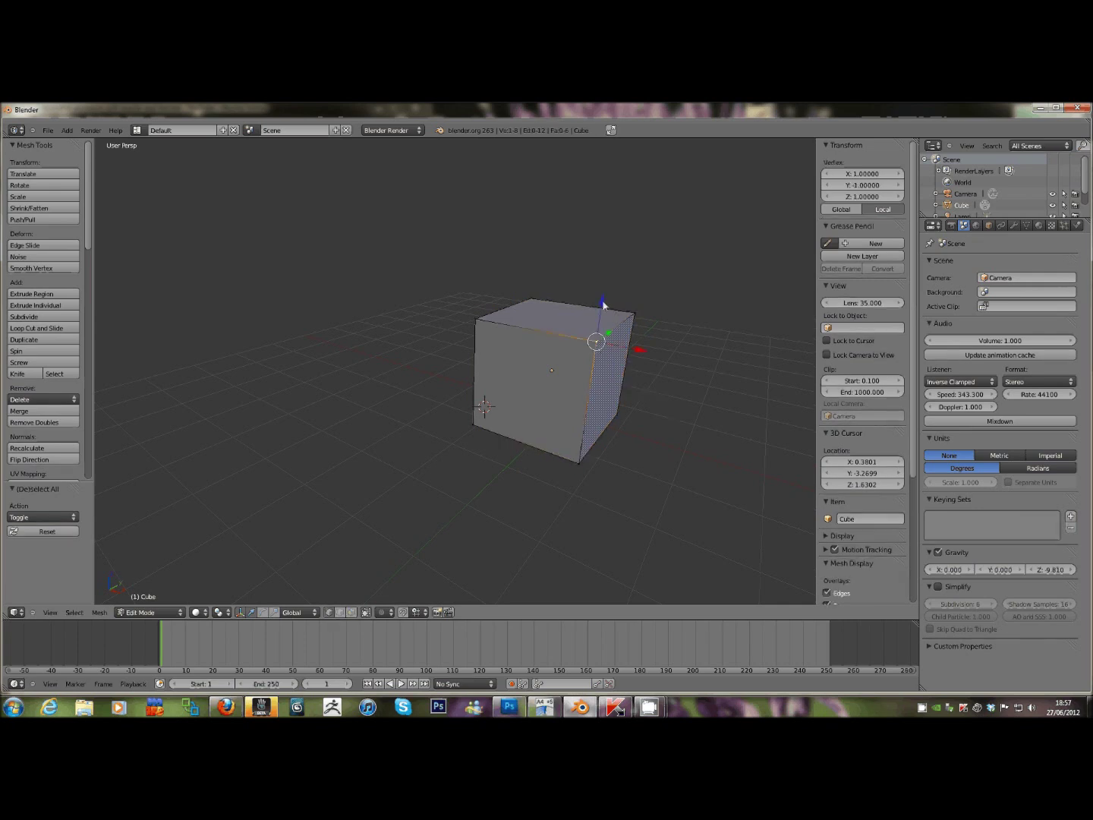
mouse_move(605, 304)
mouse_down()
mouse_move(607, 254)
mouse_move(608, 301)
mouse_up()
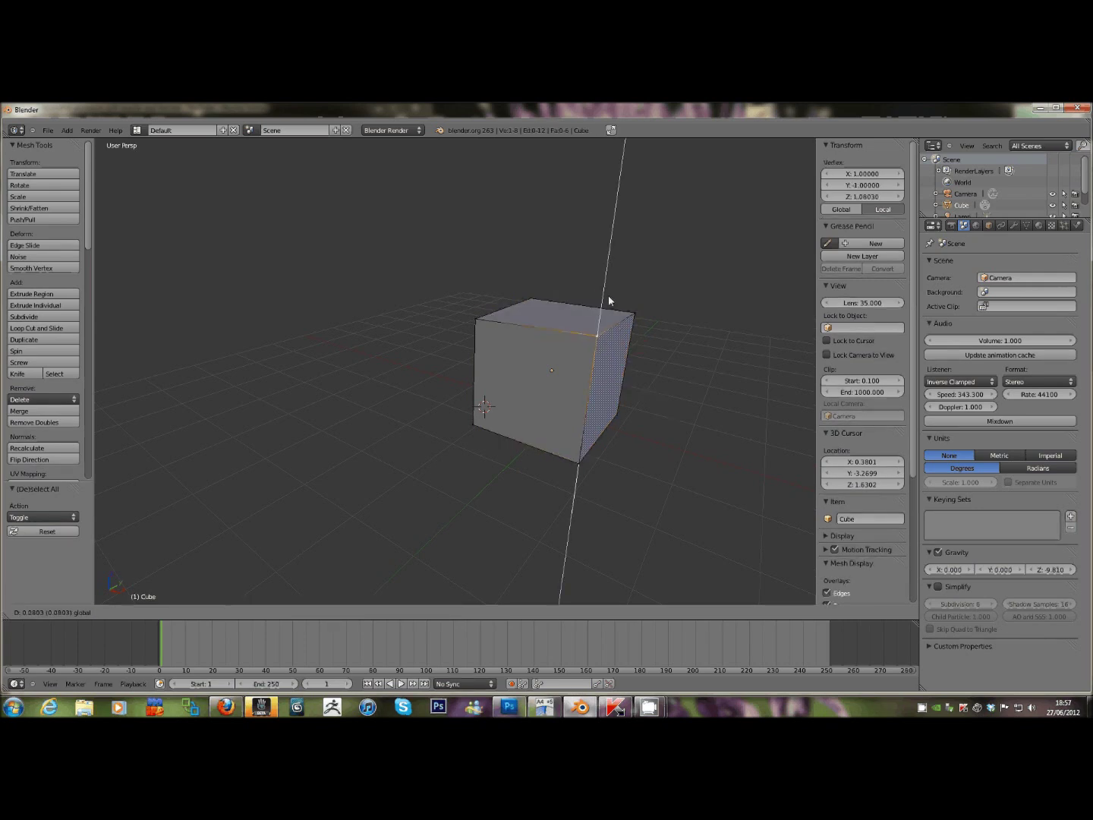
click(617, 322)
Raise the cube's upper back right corner vertex about 0.136 along Z.
right_click(635, 311)
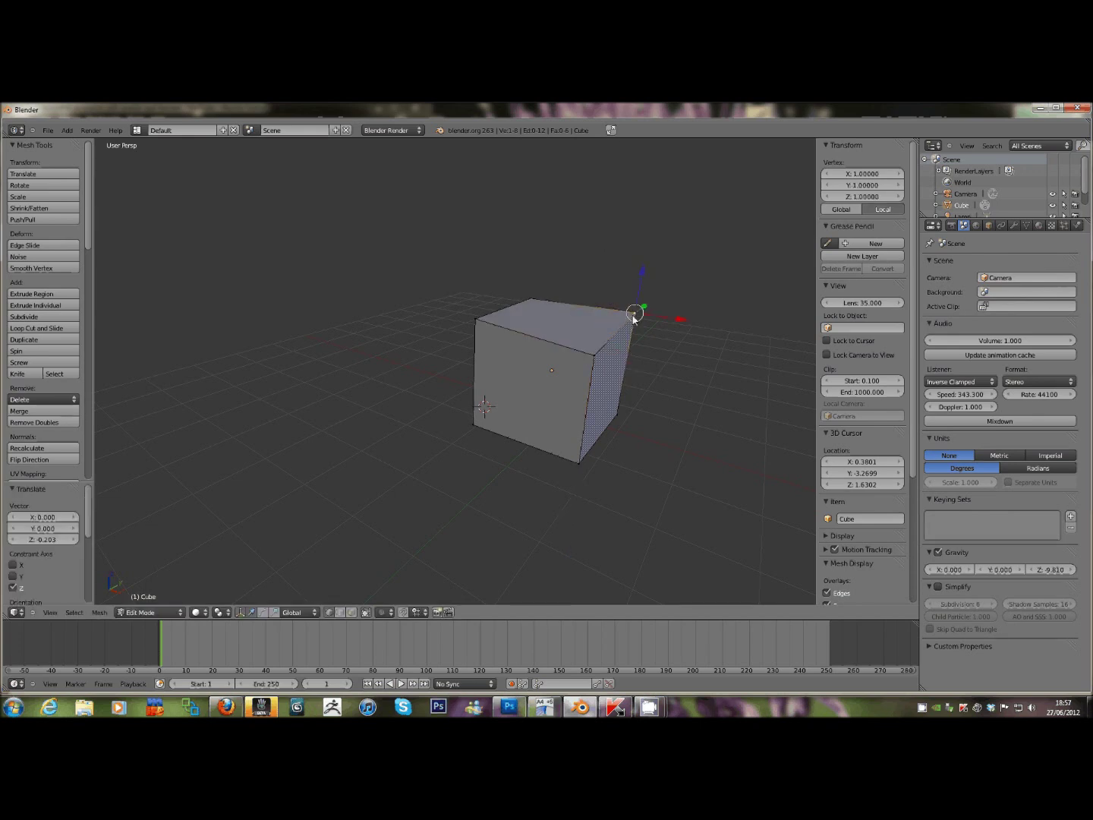
drag(638, 279, 635, 270)
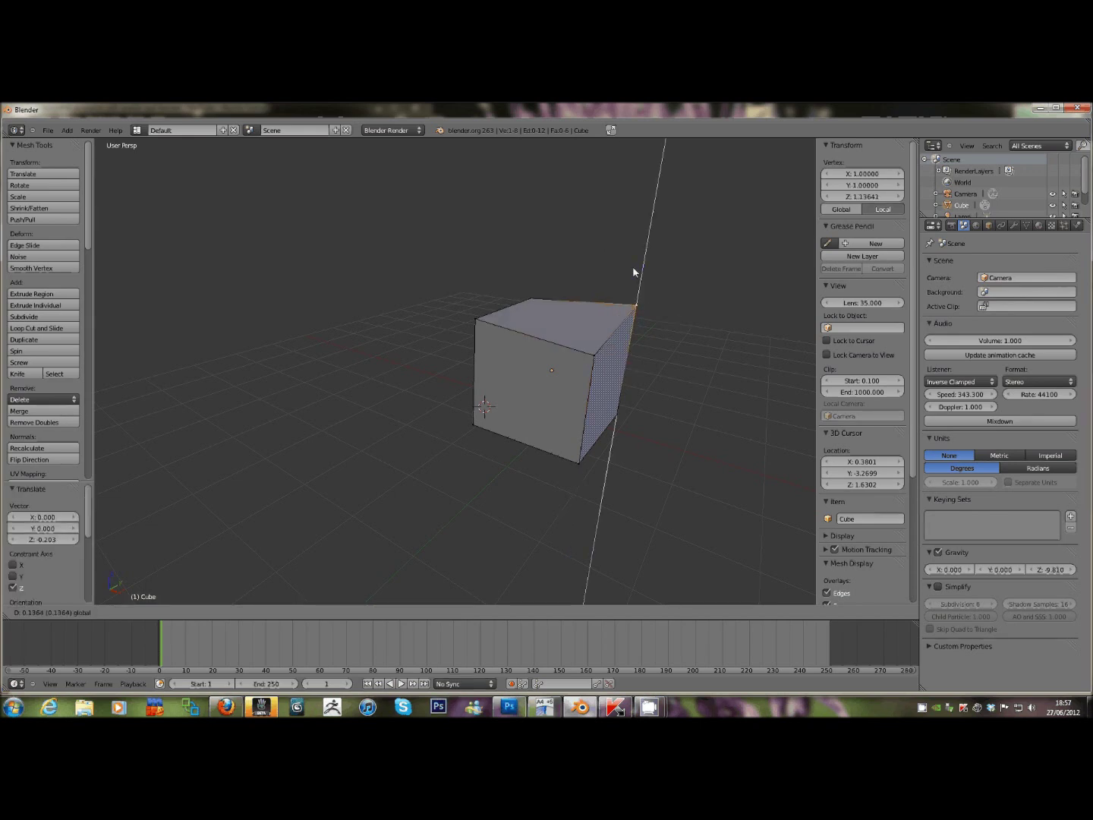
click(634, 271)
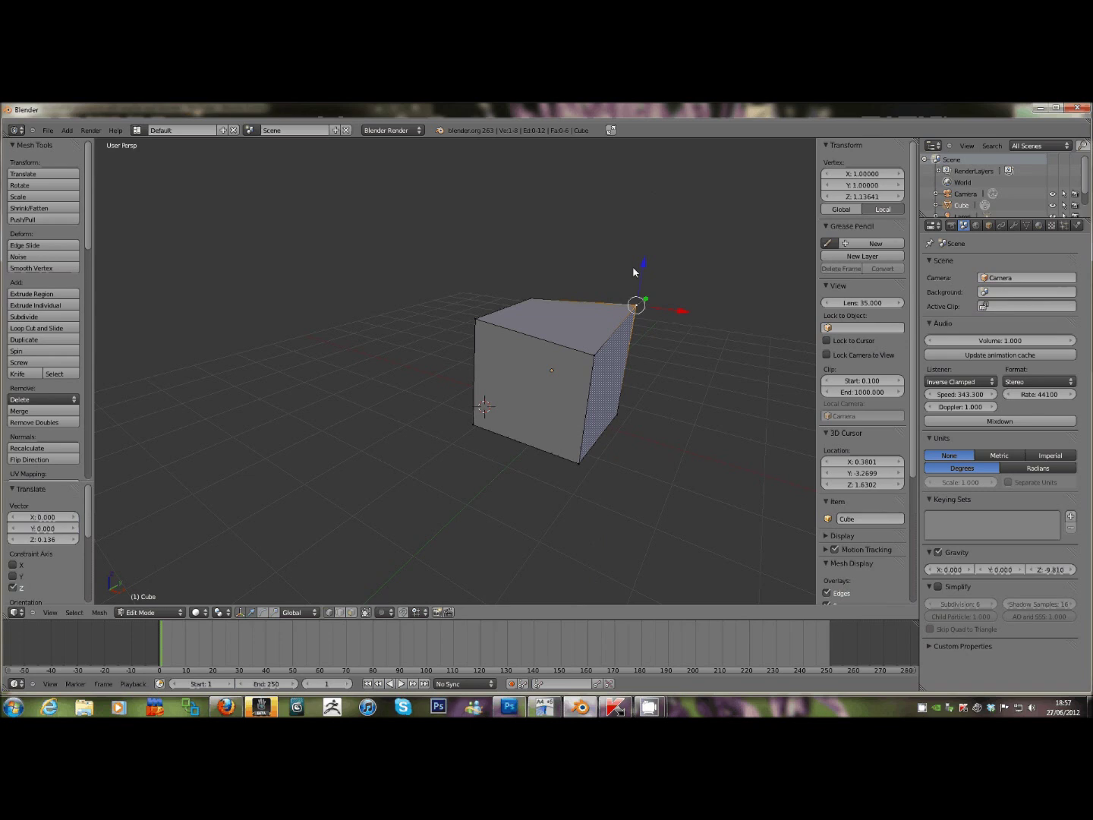
Select the cube's entire mesh and subdivide it once.
key(a)
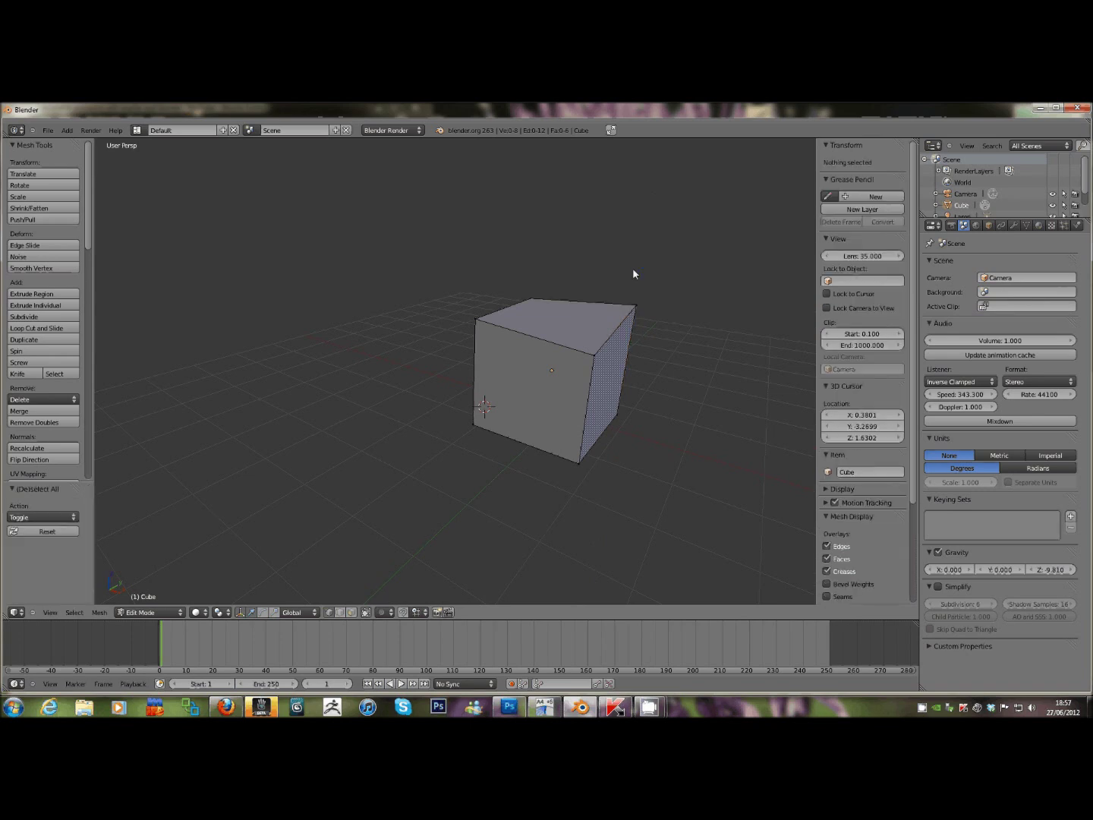
key(a)
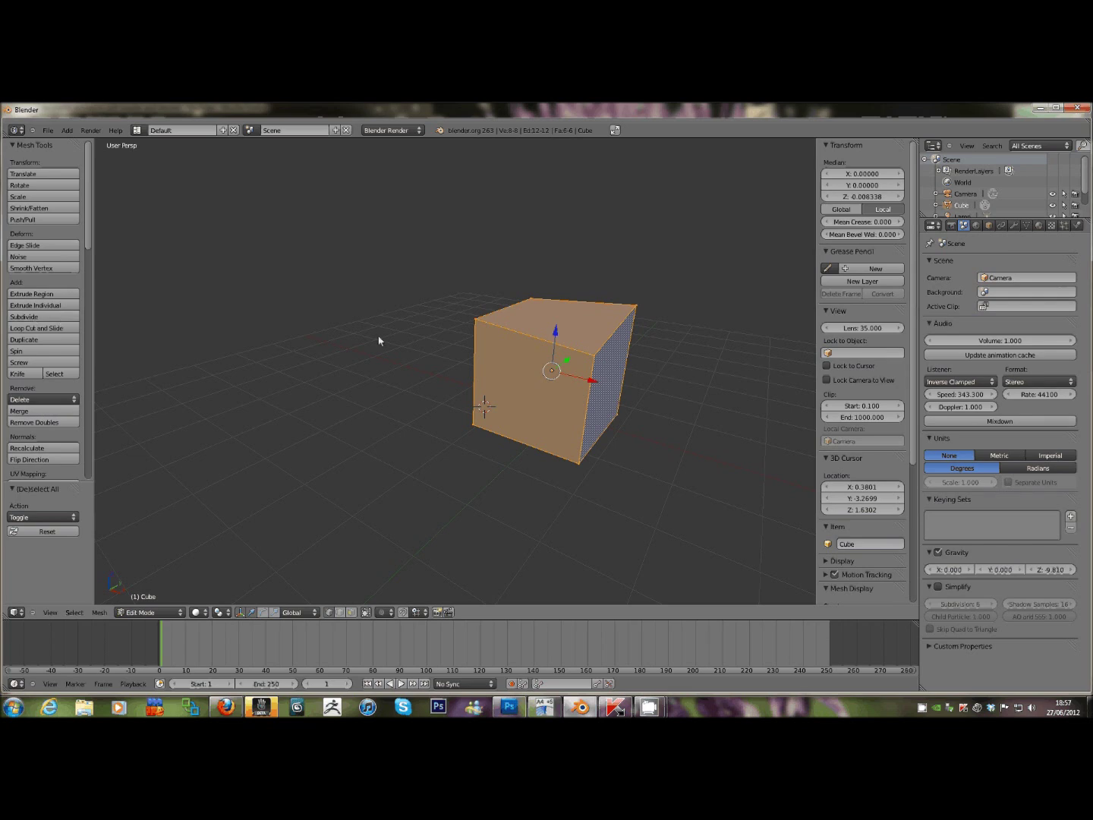
key(space)
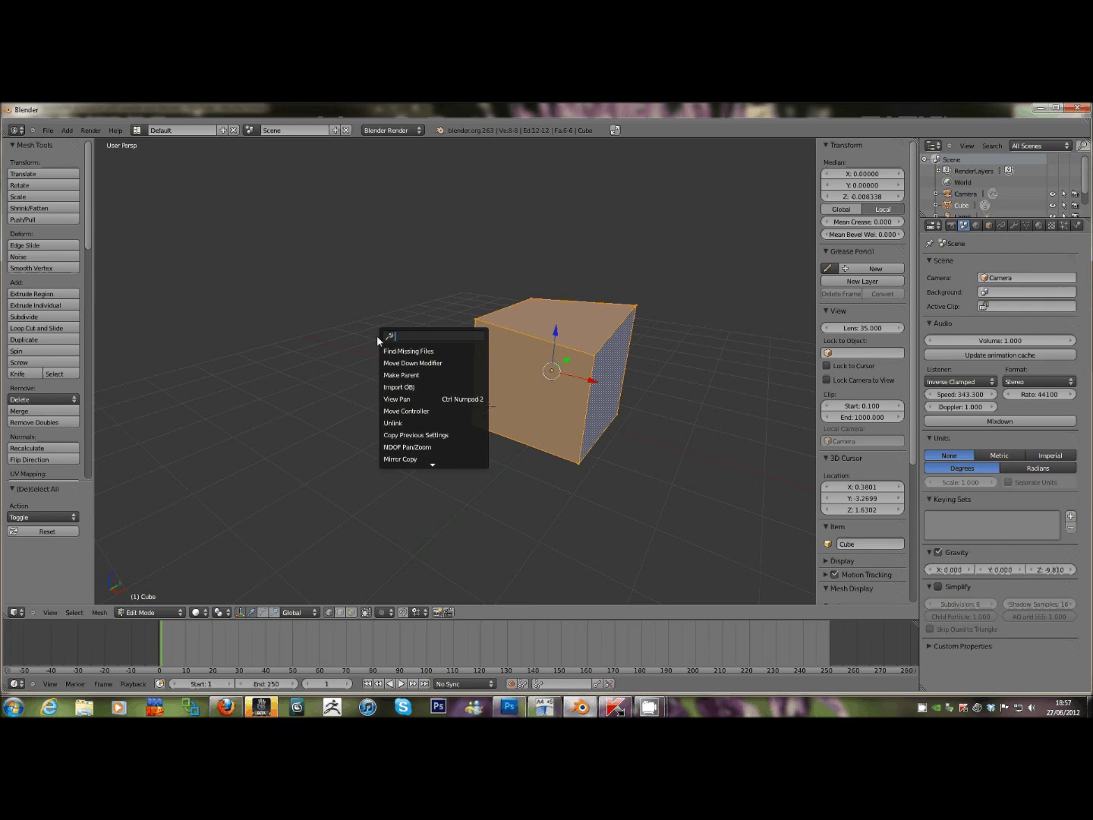
text(sub)
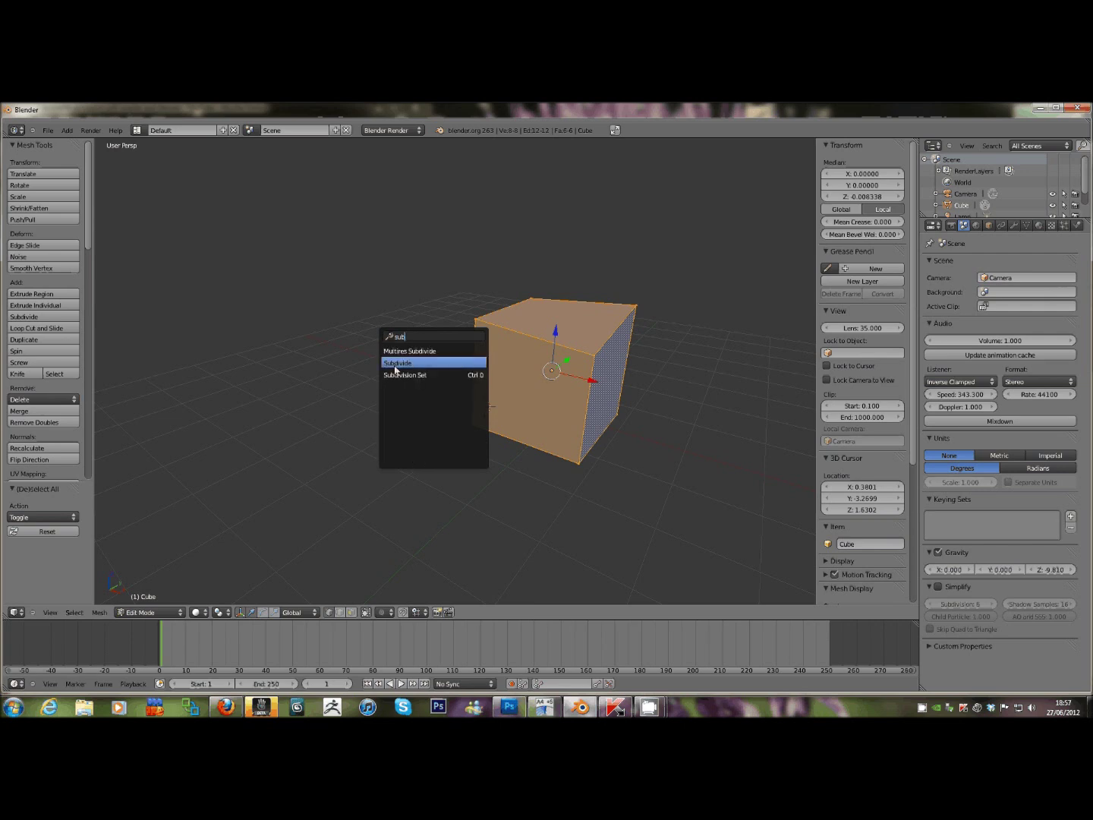
click(395, 364)
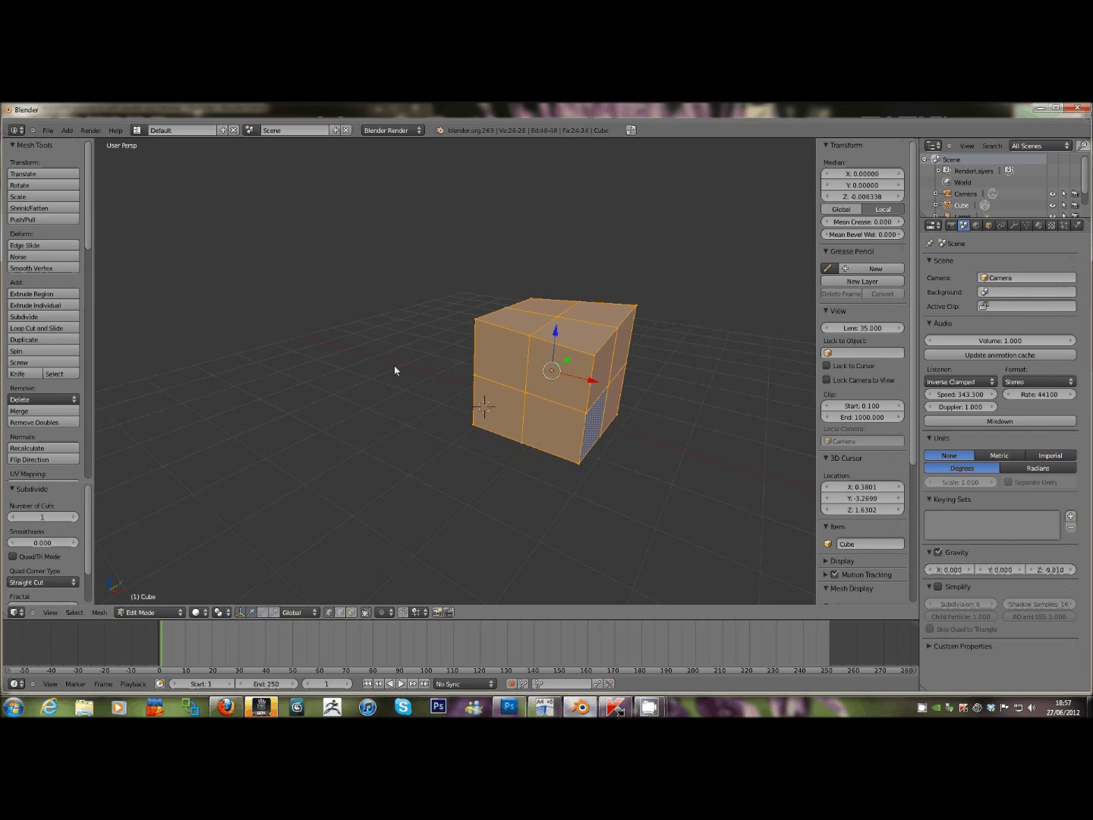
click(30, 340)
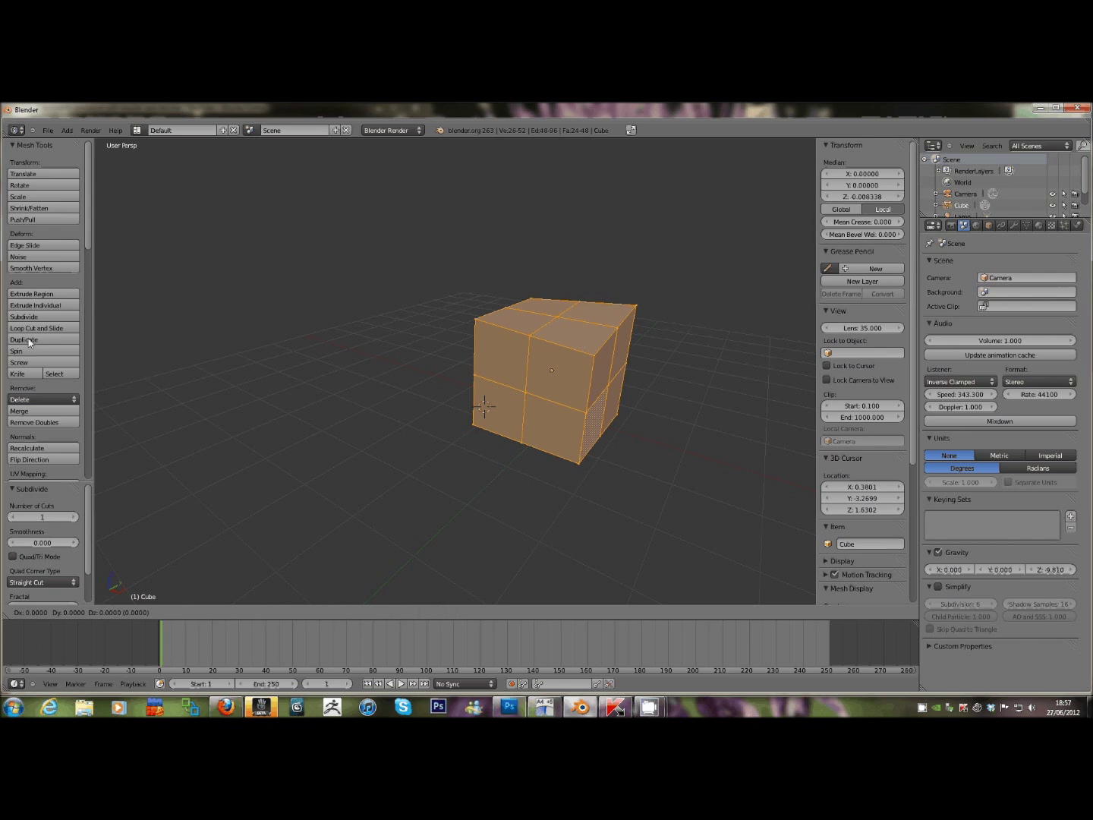
key(z)
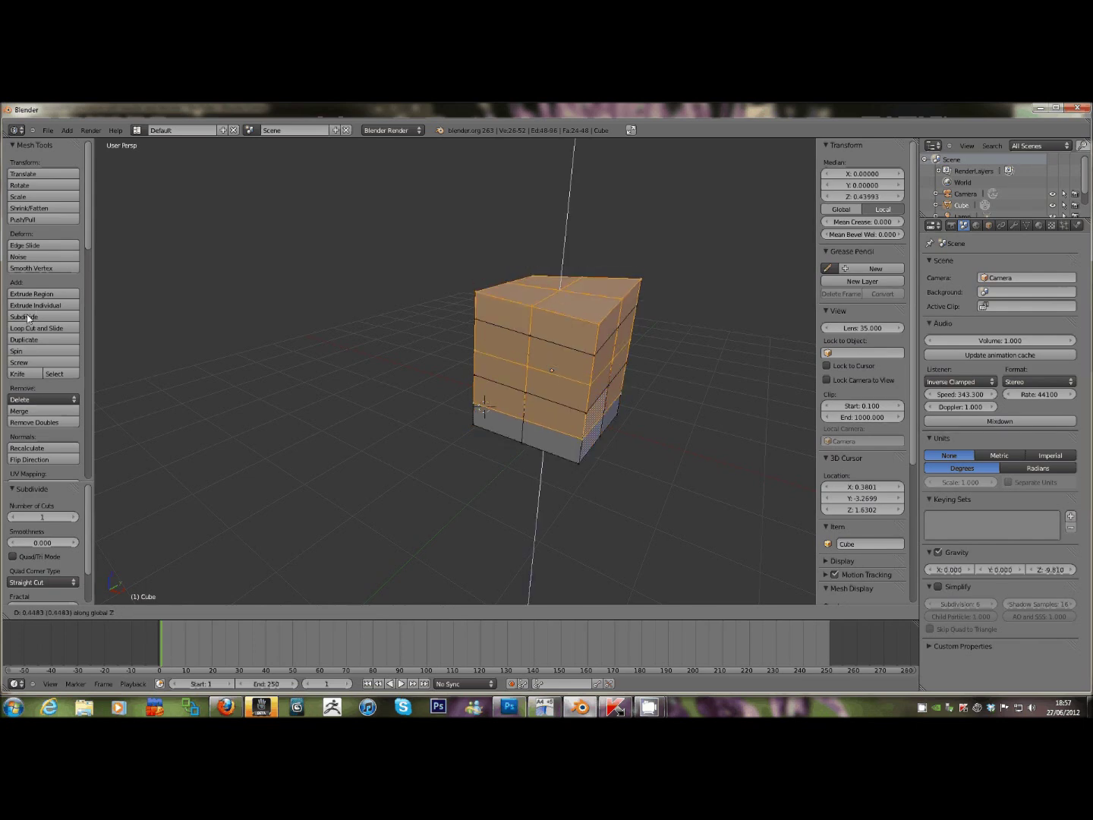
click(28, 319)
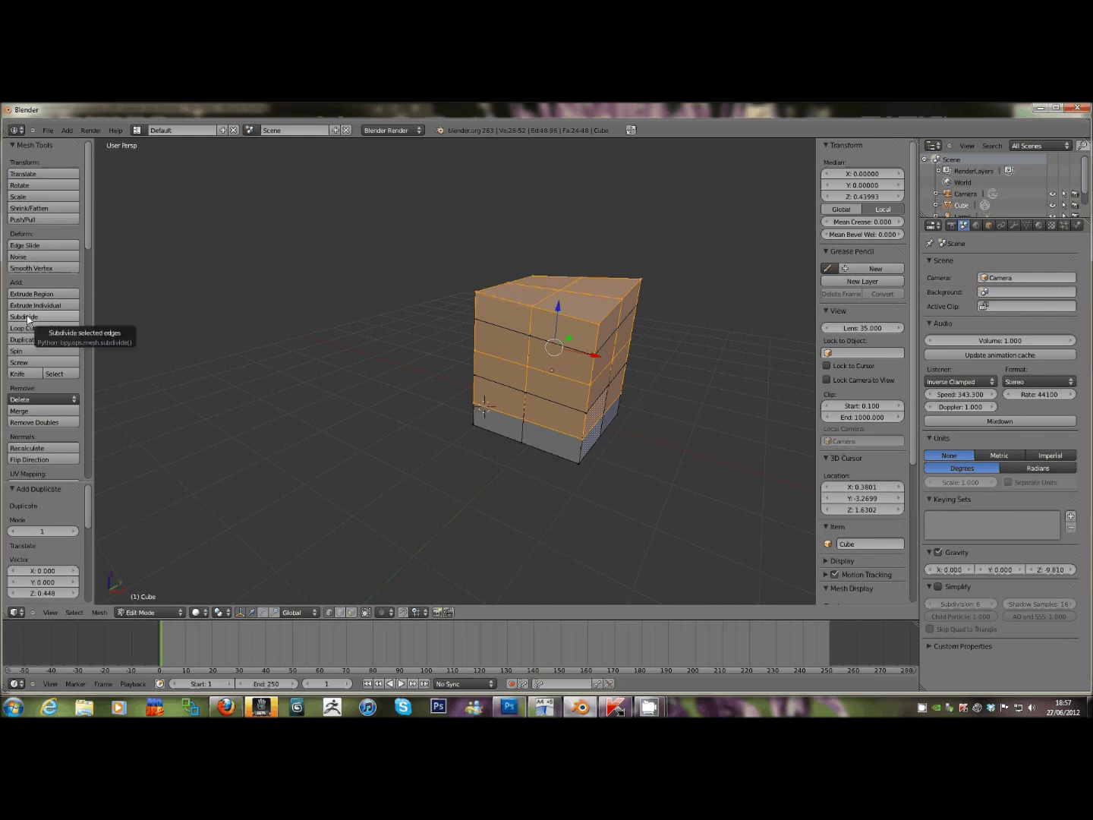
key(ctrl+z)
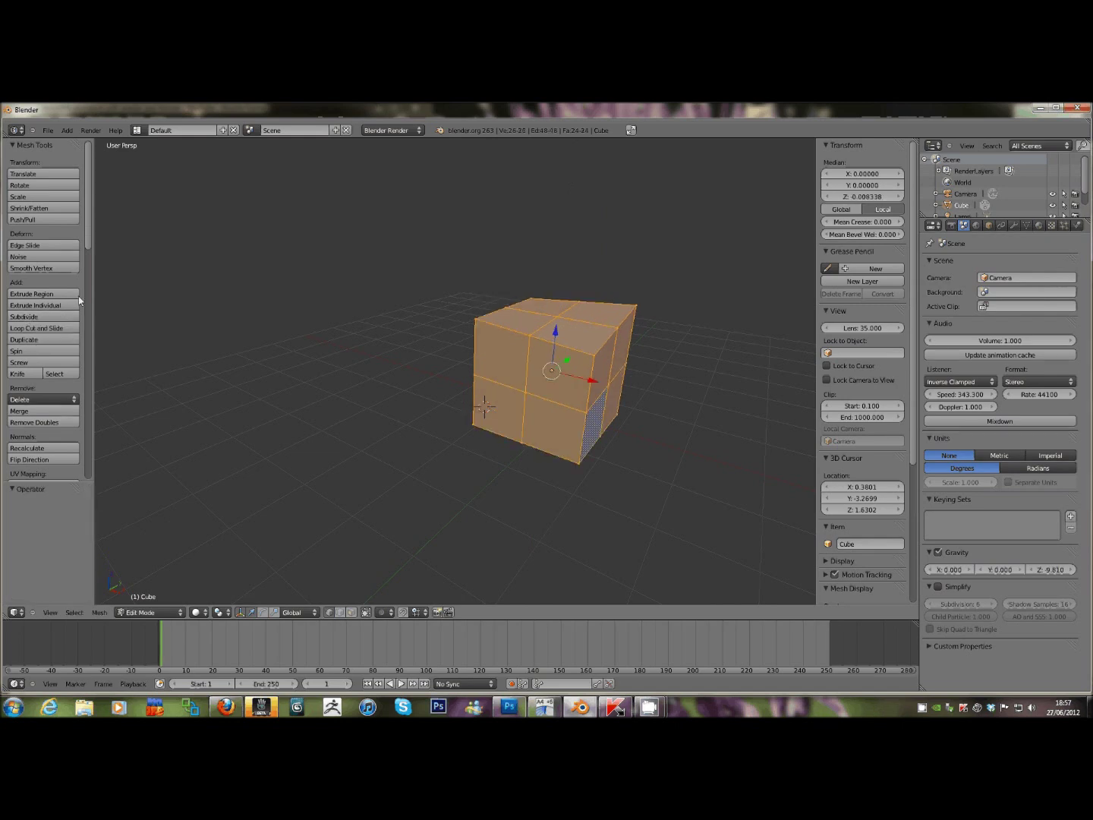
Delete all of the mesh's vertices and add a new cube at the 3D cursor.
key(x)
click(347, 330)
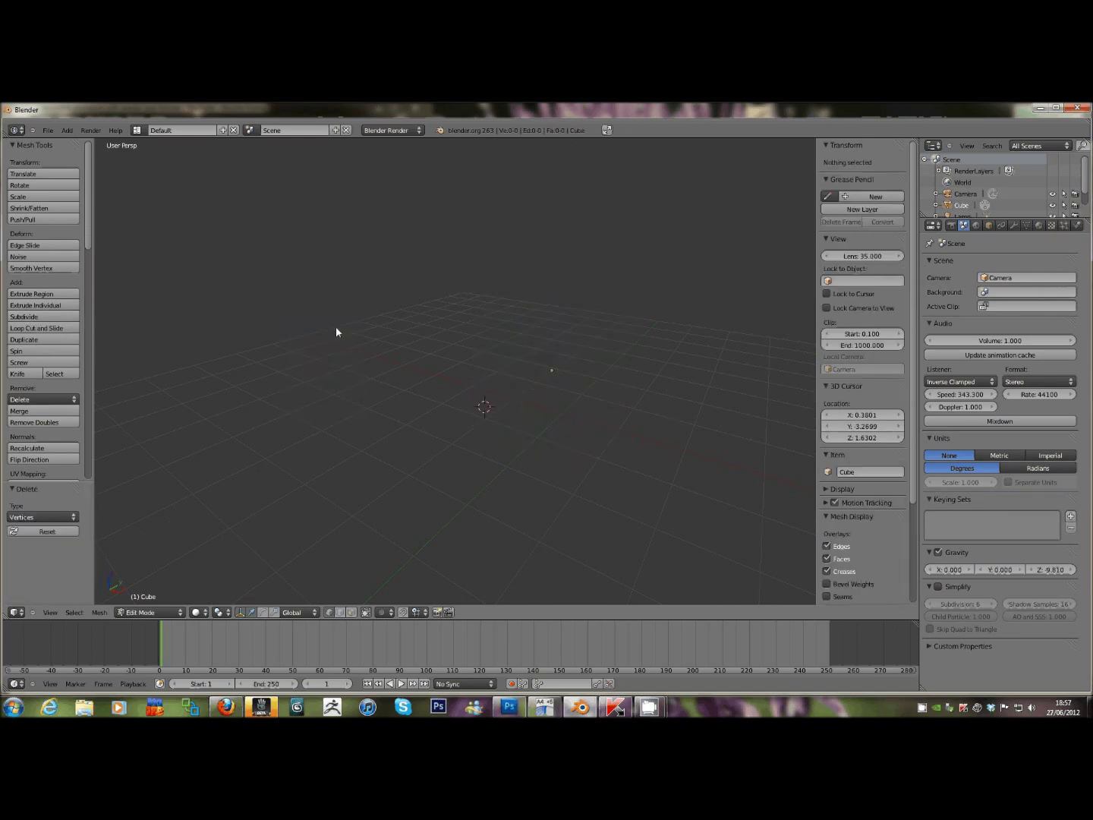
click(67, 131)
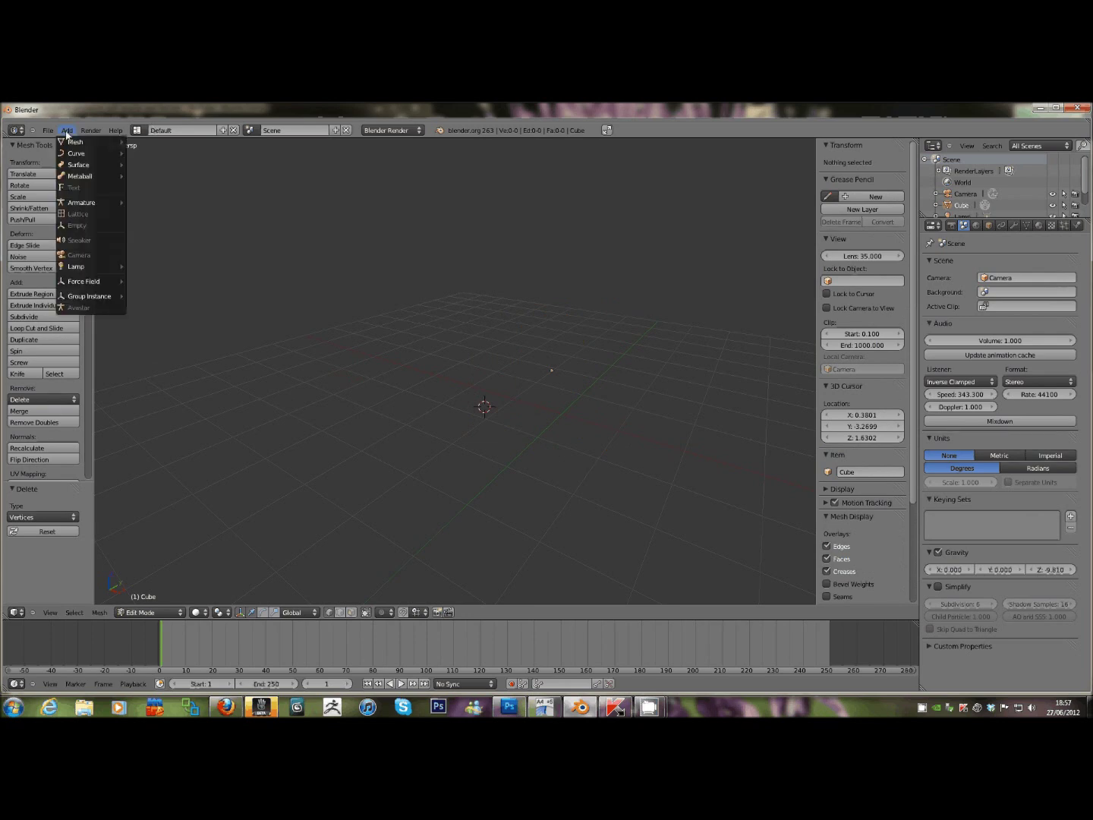
mouse_move(77, 141)
click(144, 153)
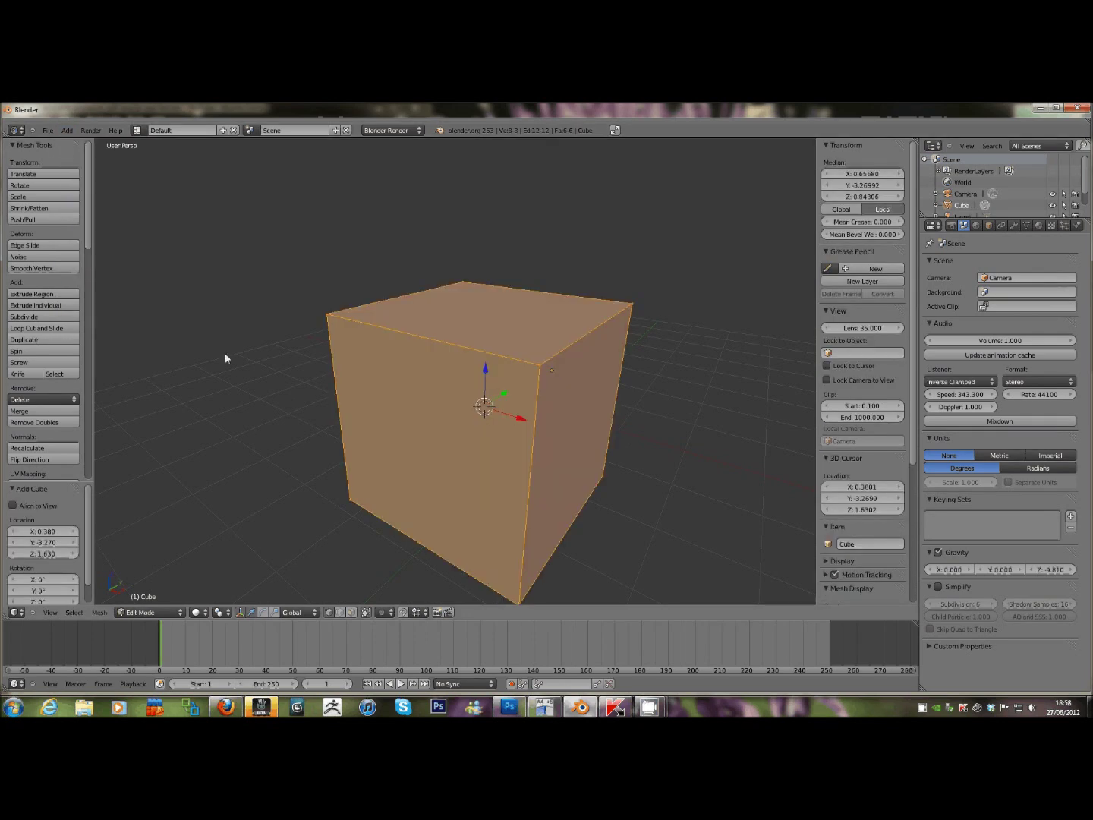
Subdivide the new cube three times so each side is an 8 by 8 grid of faces.
click(24, 317)
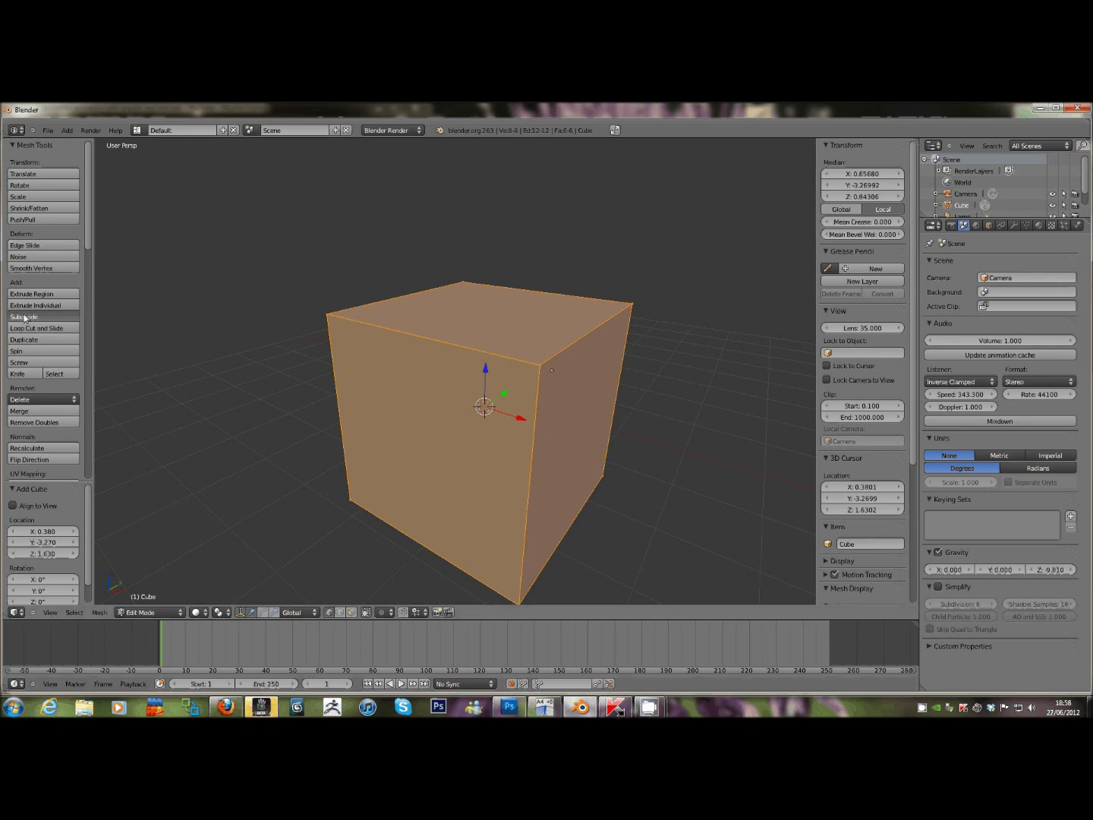
click(24, 317)
click(24, 319)
click(25, 318)
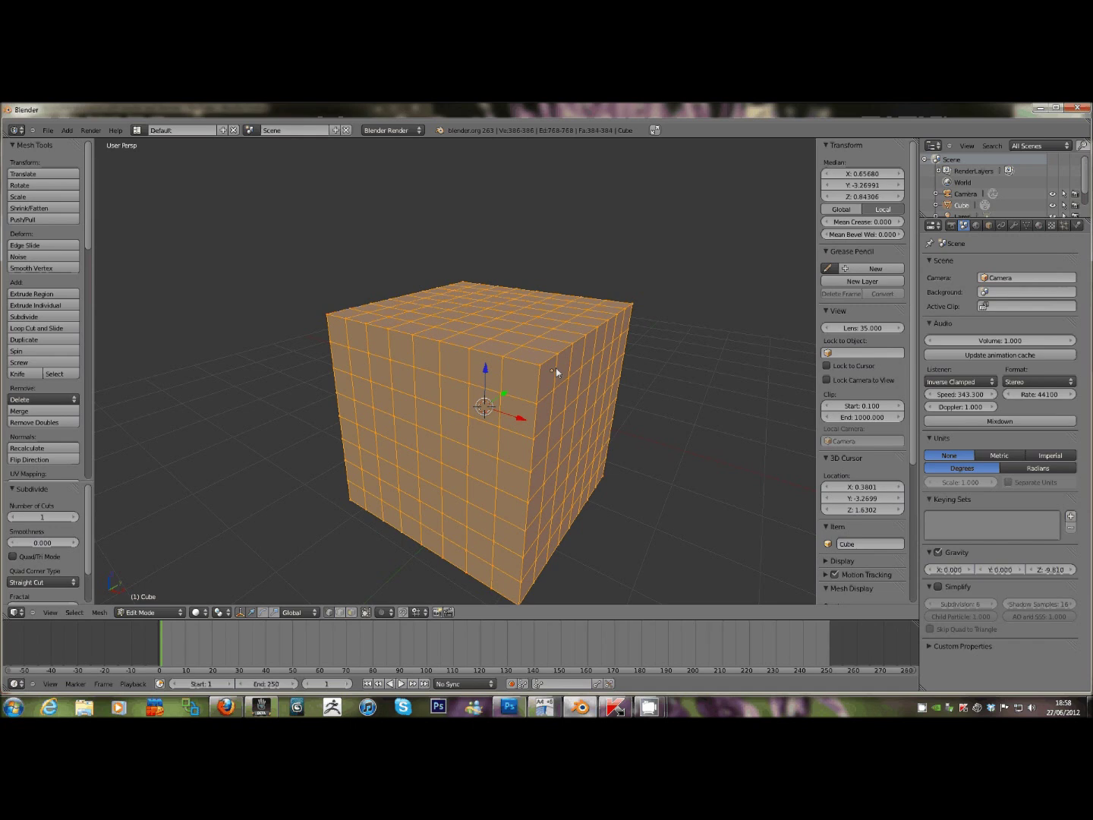
Switch to face selection and select the row of eight top faces along the cube's back edge.
scroll(517, 359, down, 1)
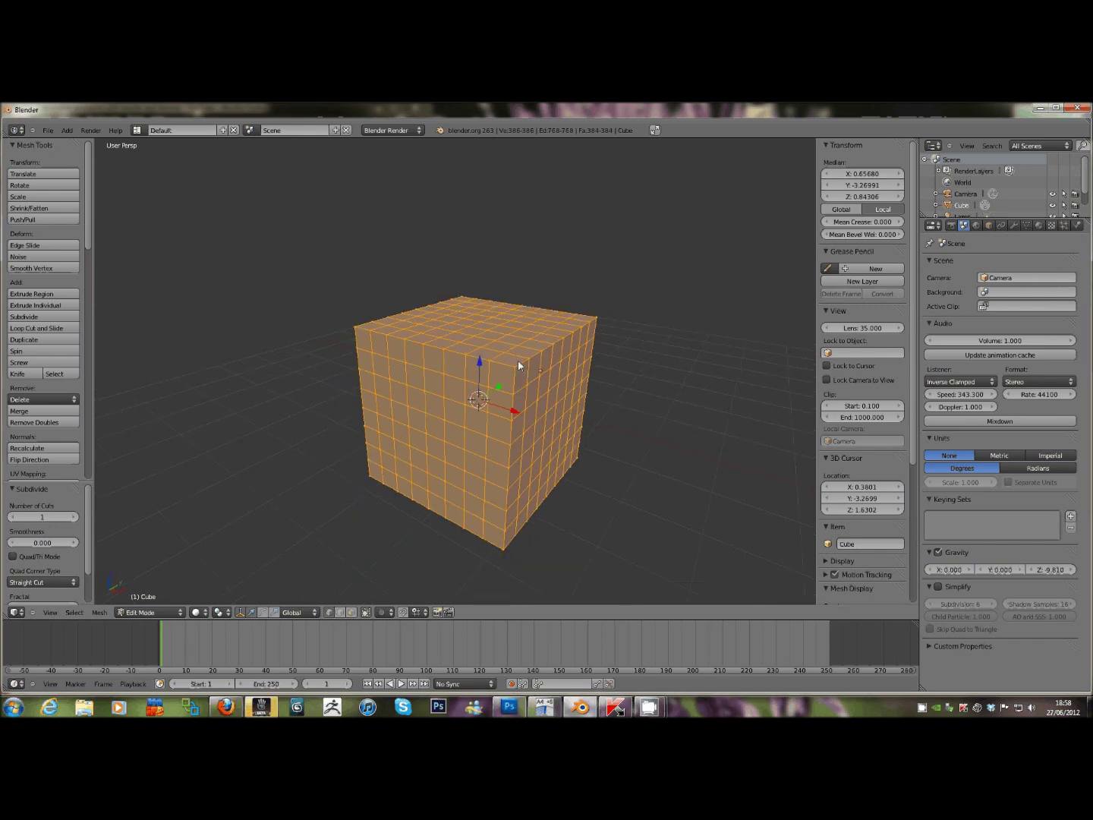
scroll(519, 365, up, 1)
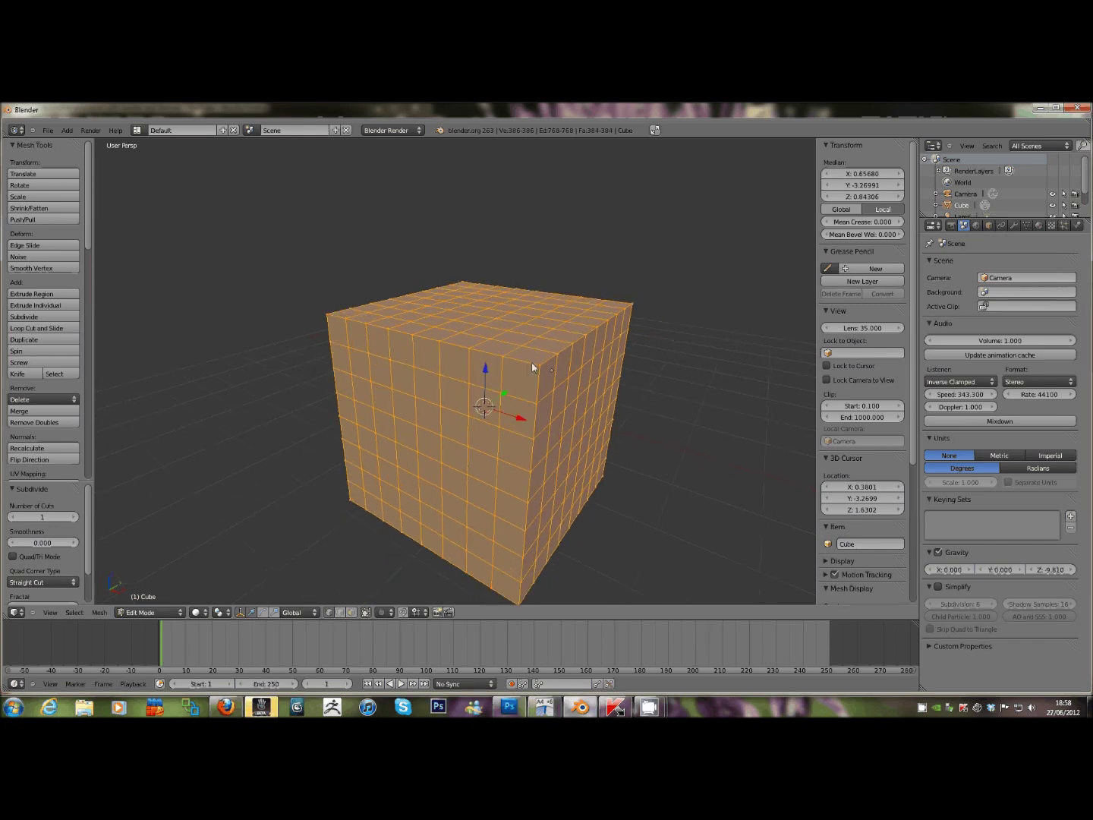
scroll(532, 367, down, 1)
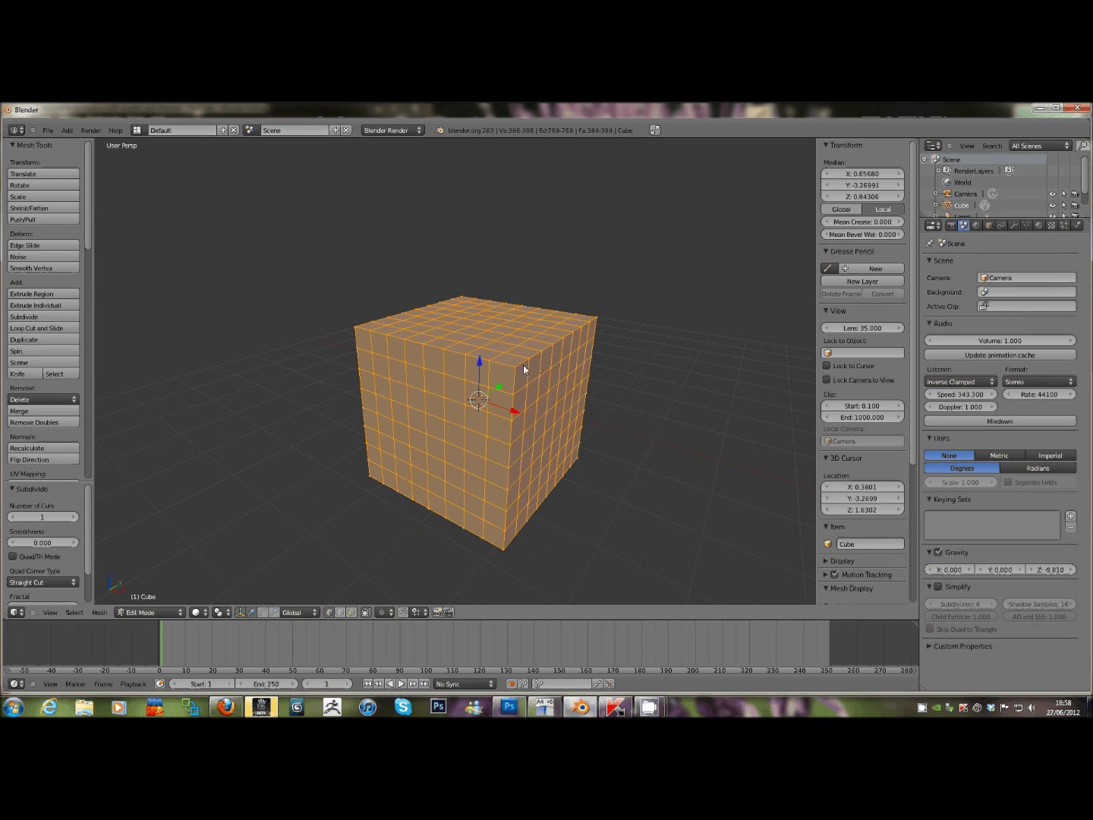
click(352, 613)
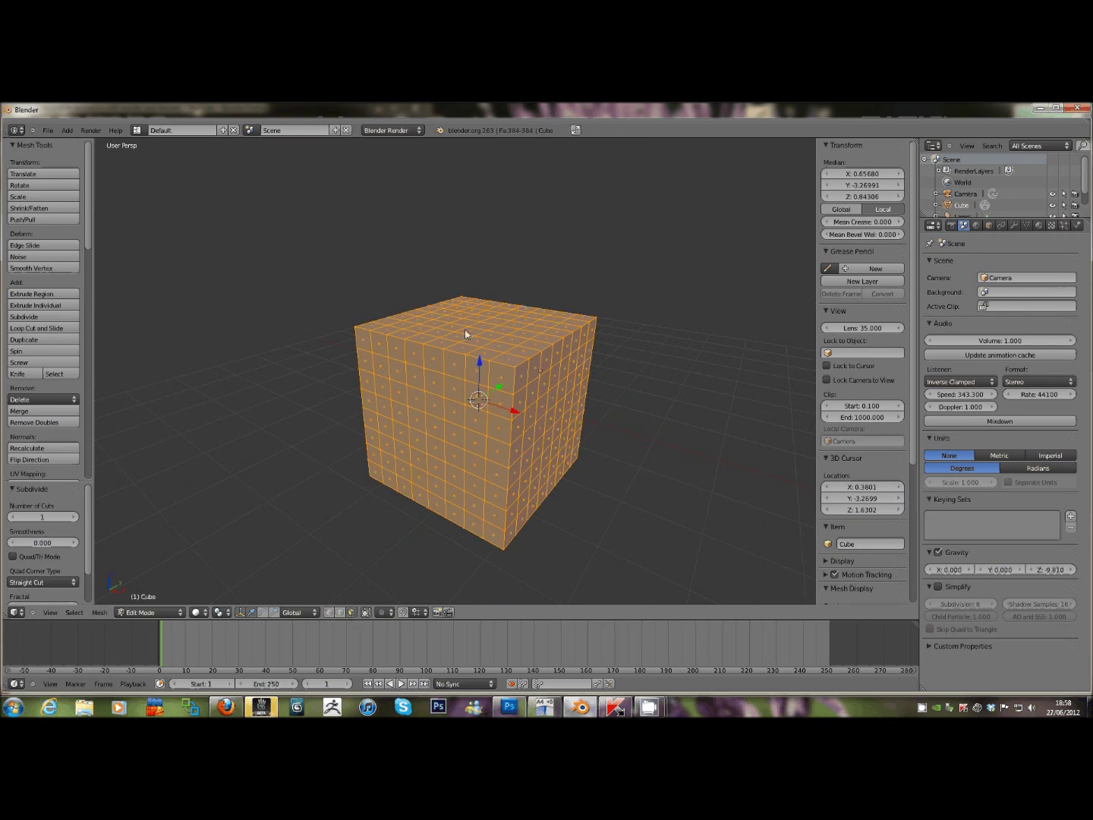
middle_drag(636, 338, 434, 297)
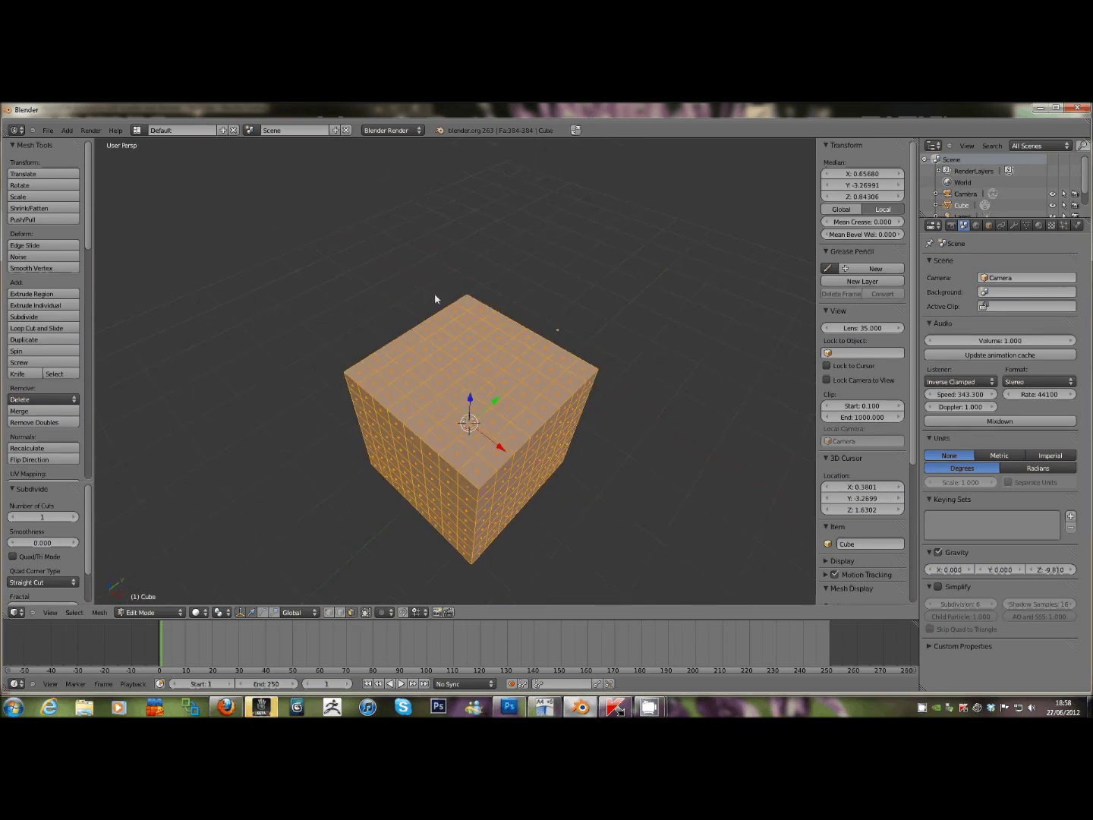
right_click(466, 305)
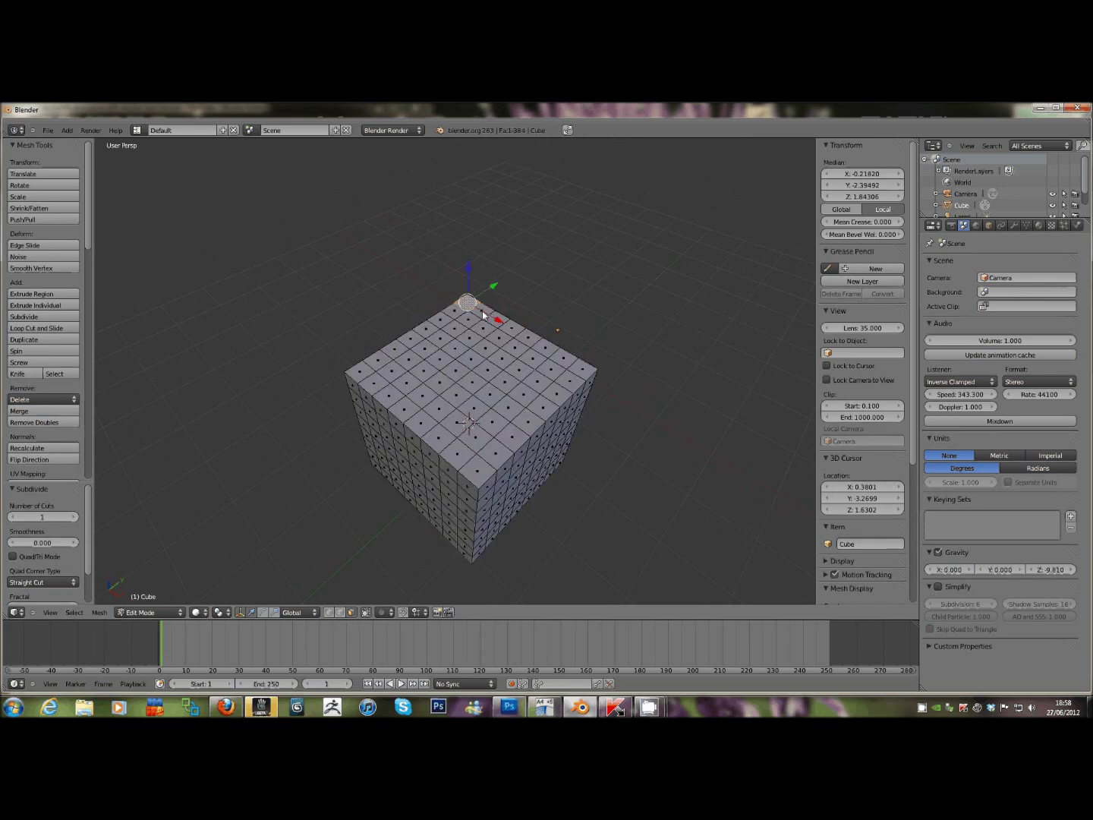
shift+right_click(482, 314)
shift+right_click(499, 323)
shift+right_click(516, 331)
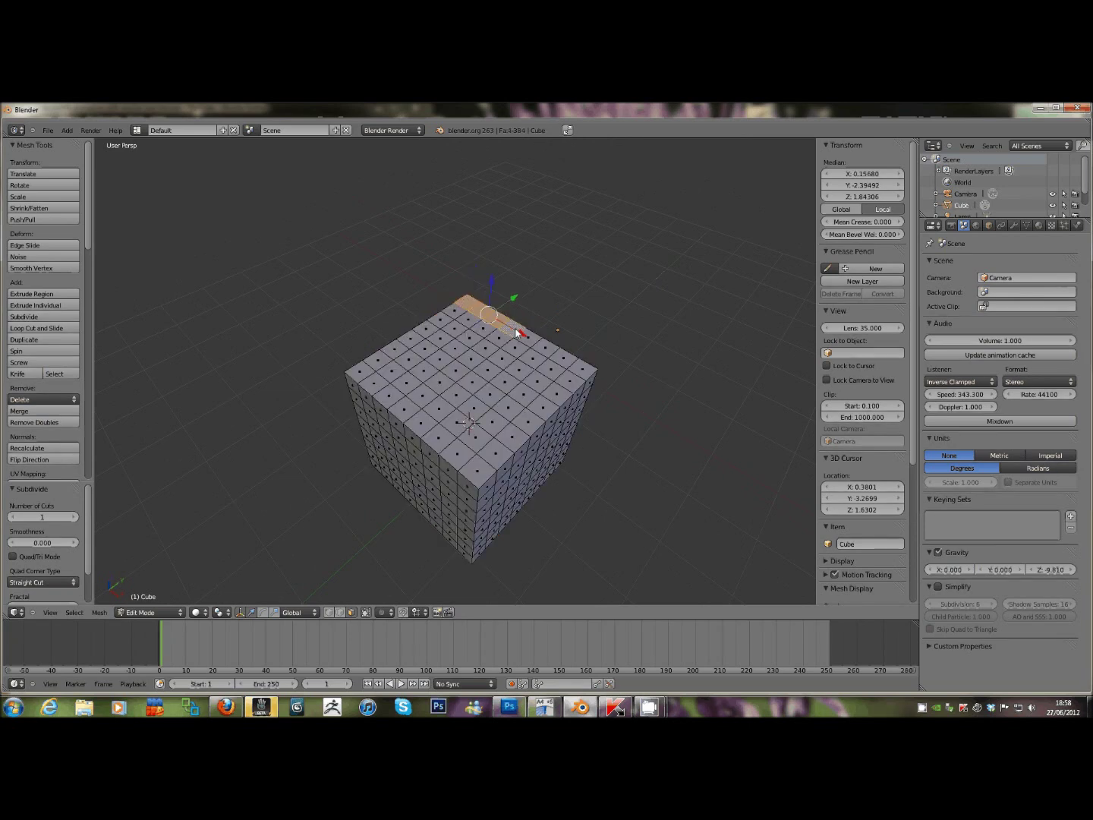
shift+right_click(534, 341)
shift+right_click(551, 352)
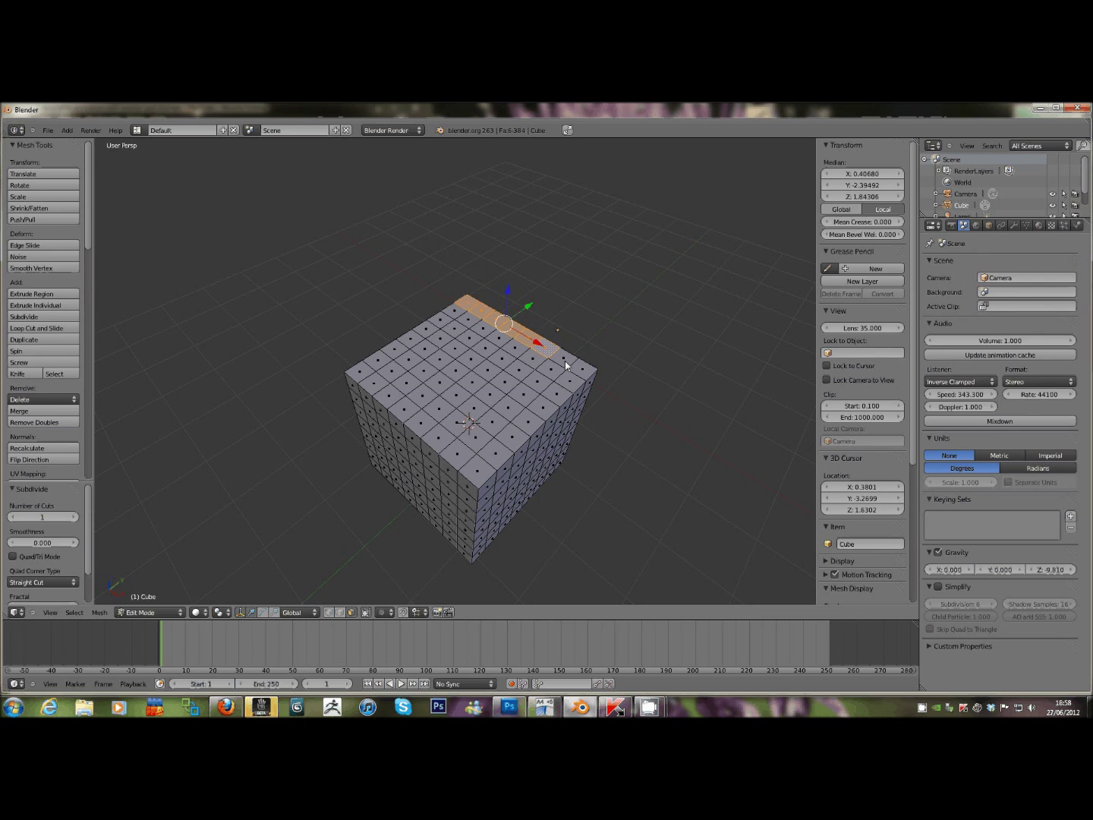
shift+right_click(570, 362)
shift+right_click(581, 371)
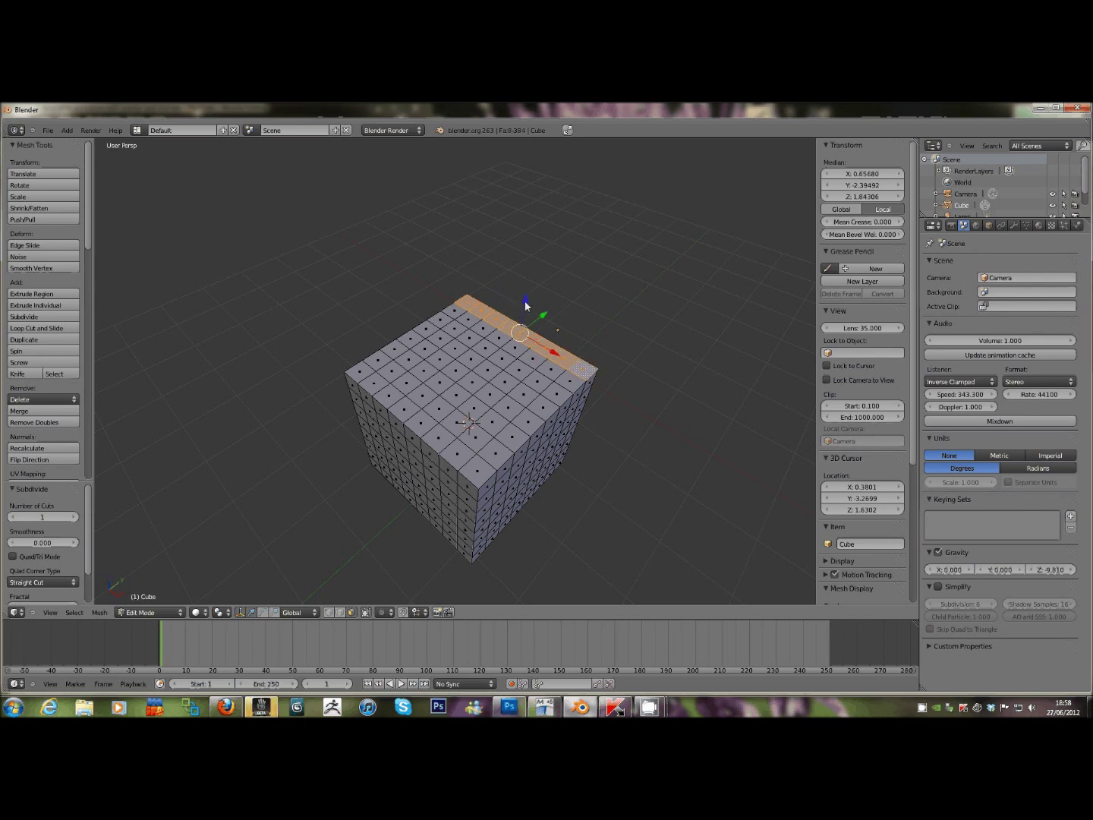
key(e)
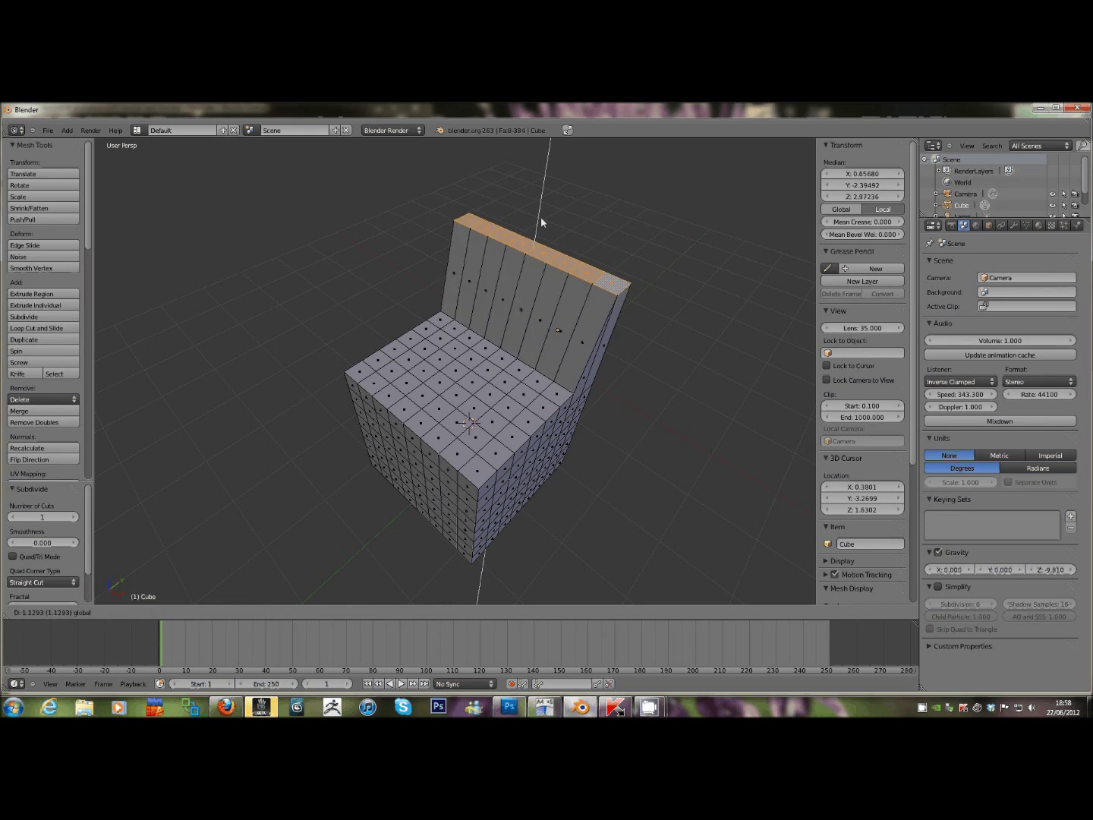
click(541, 220)
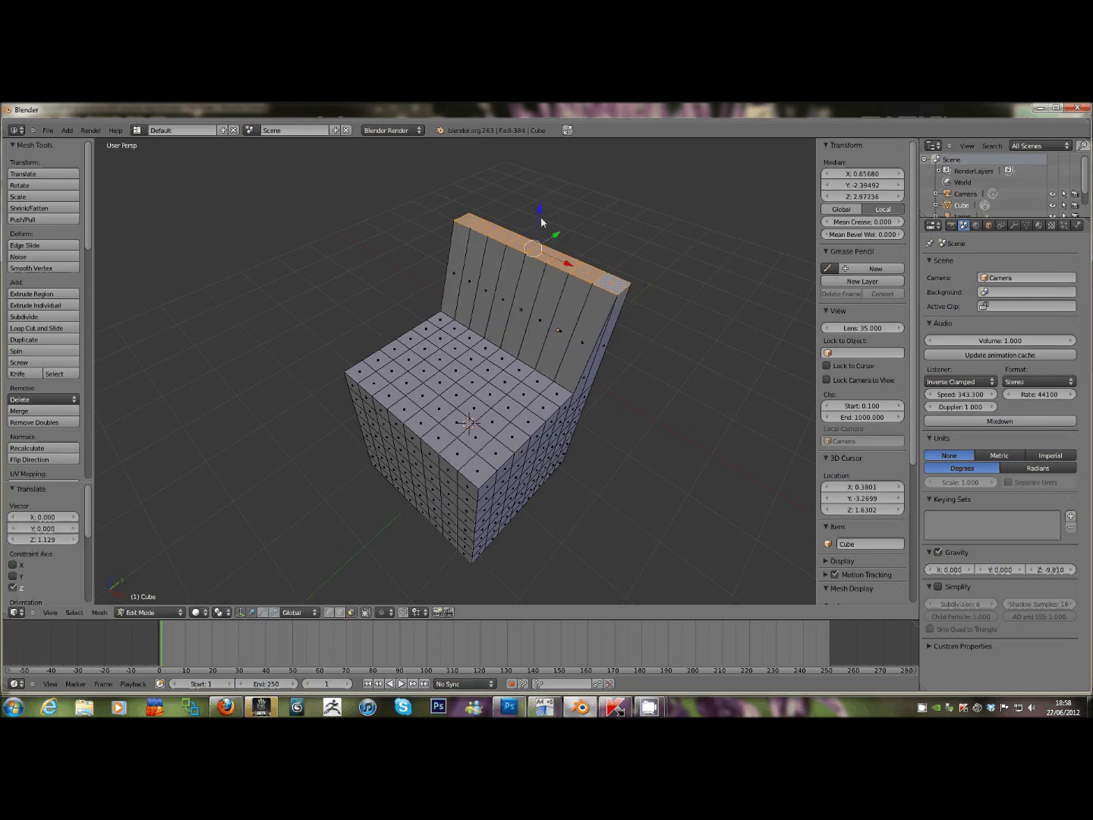
key(ctrl+z)
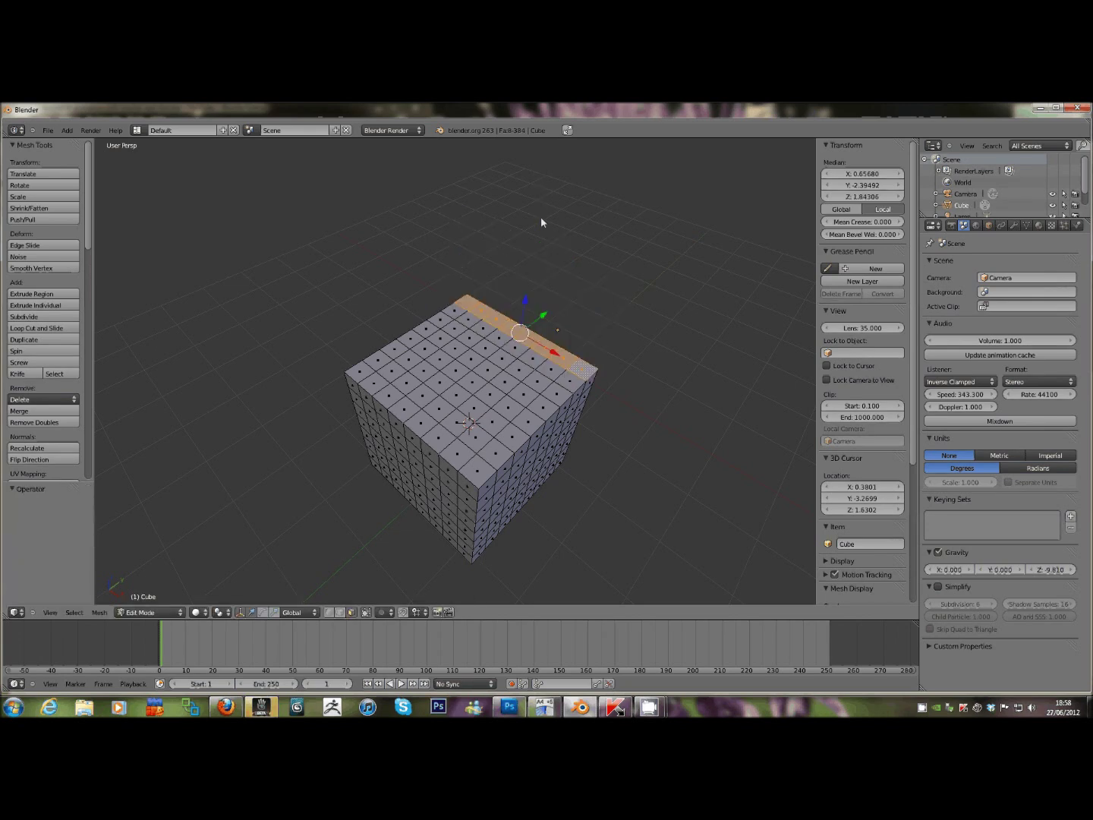
Extrude the selected back row of top faces upward about 1.337 along Z.
key(e)
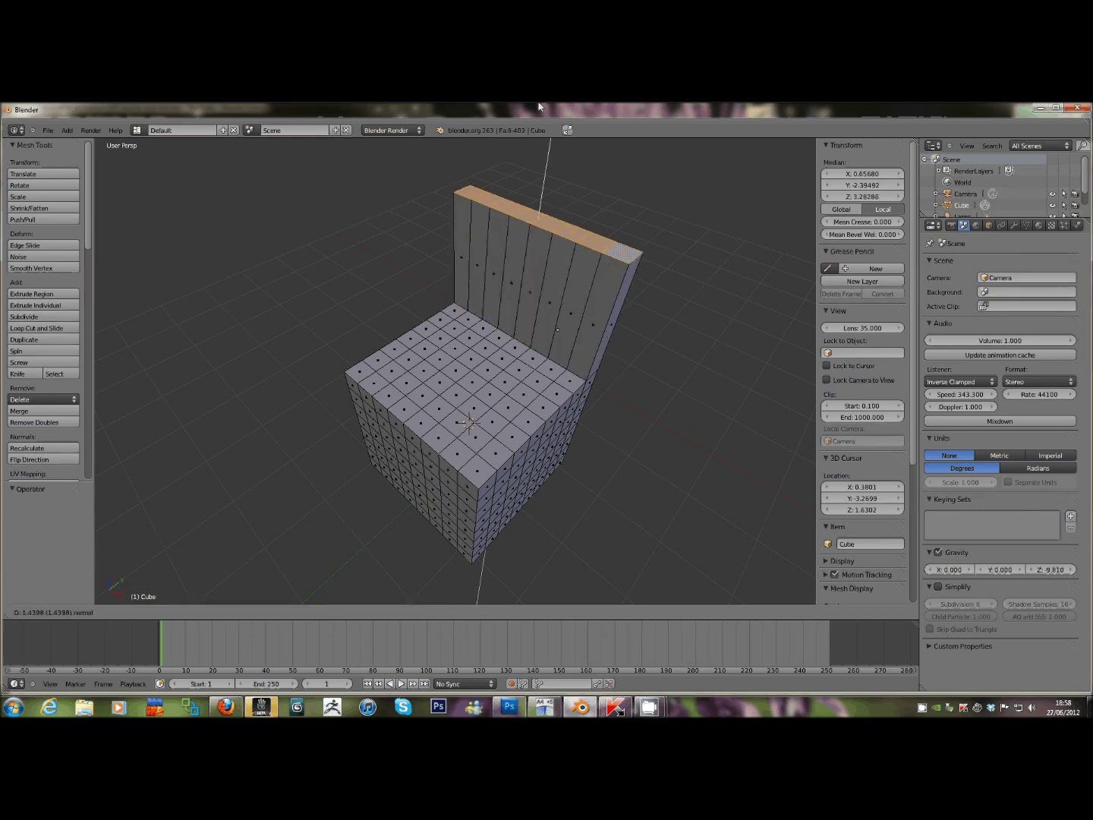
click(538, 106)
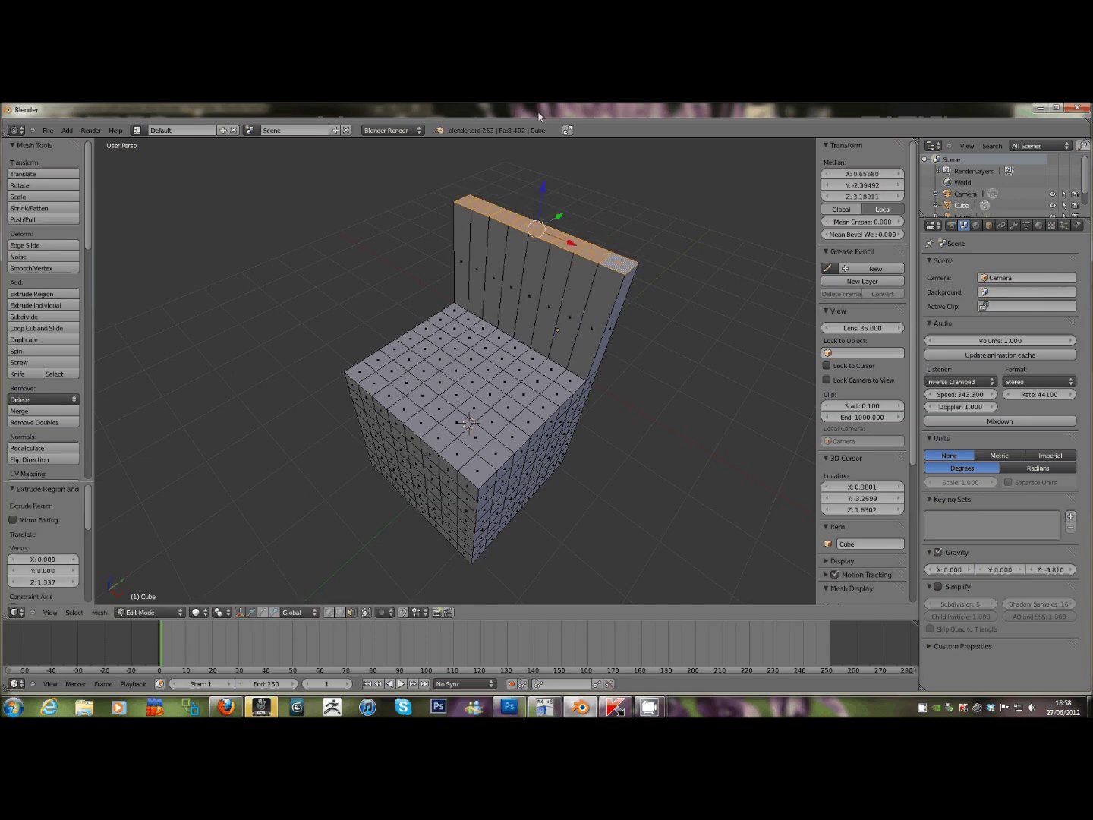
Select the six front faces along the top's right edge and extrude them upward about 1.156 along Z.
middle_drag(663, 274, 524, 415)
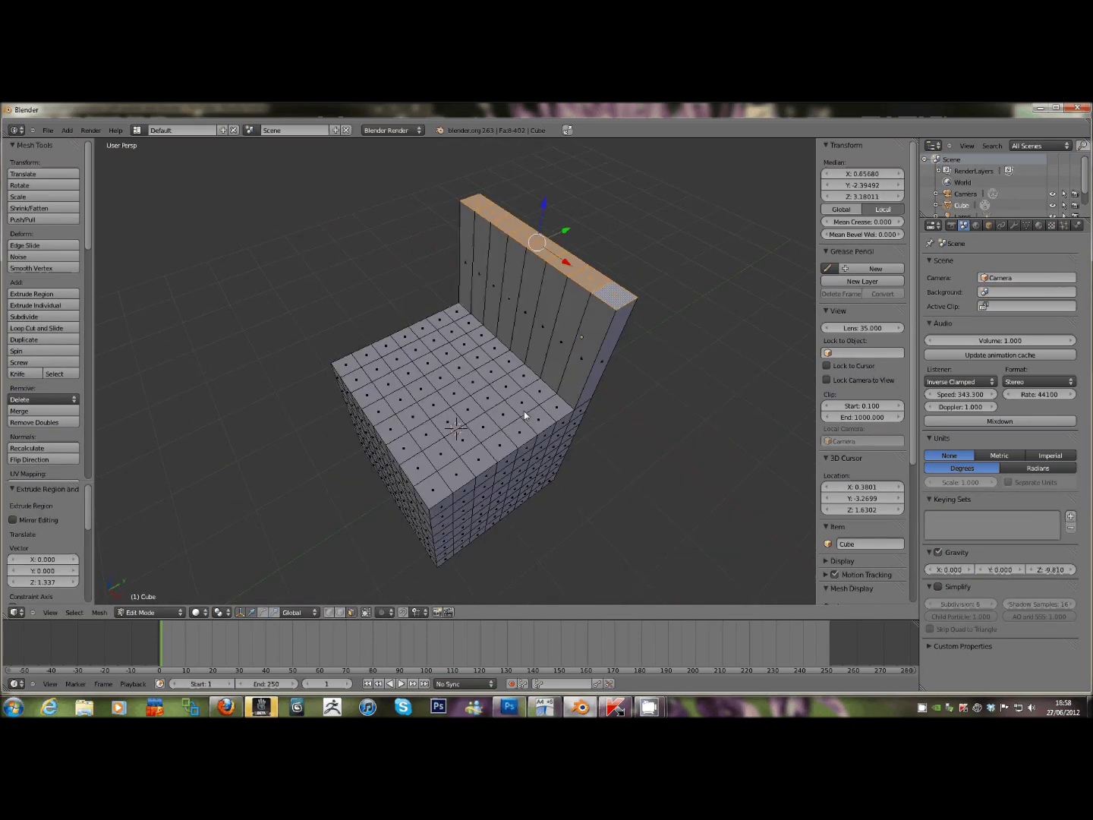
right_click(535, 421)
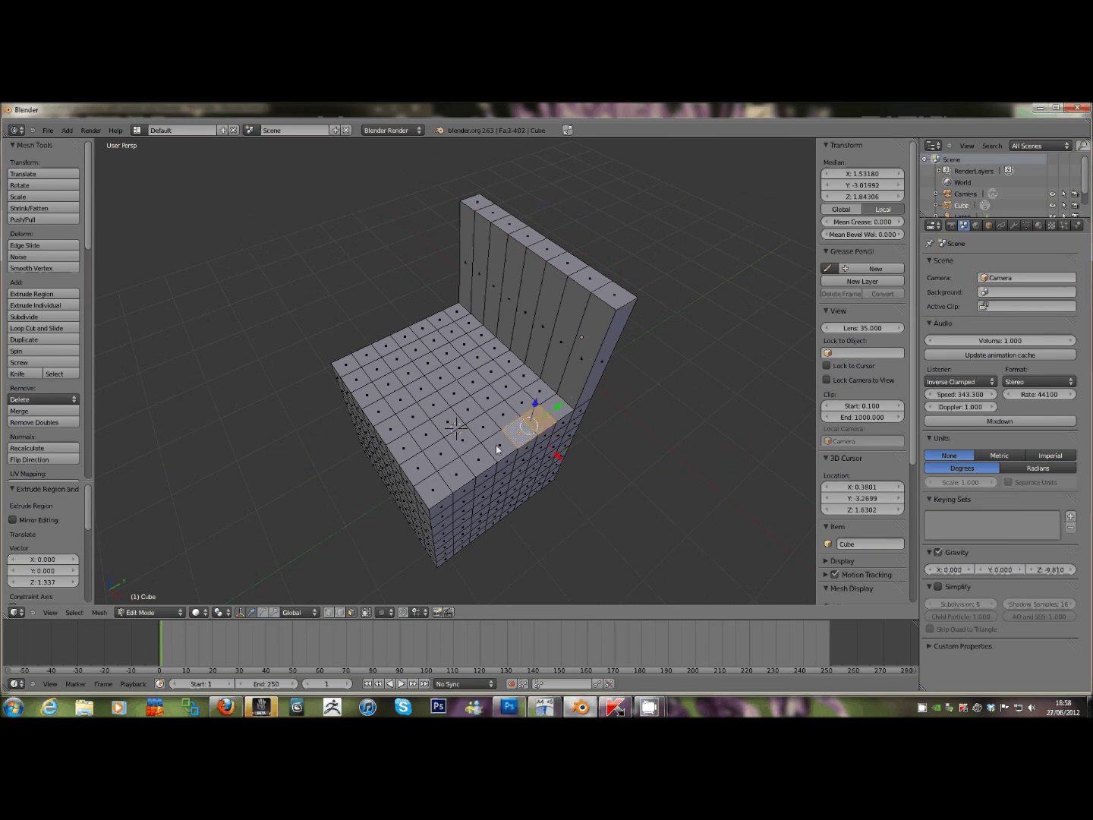
ctrl+right_click(455, 470)
ctrl+right_click(435, 492)
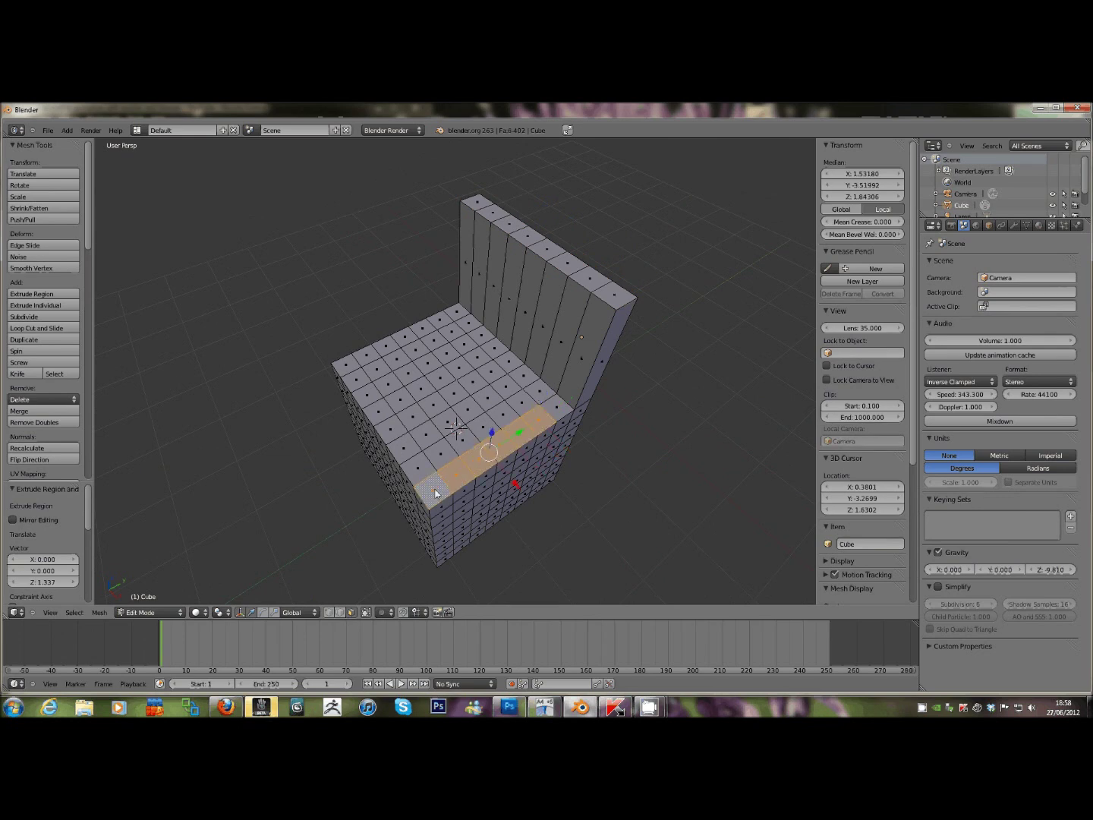
key(e)
click(358, 357)
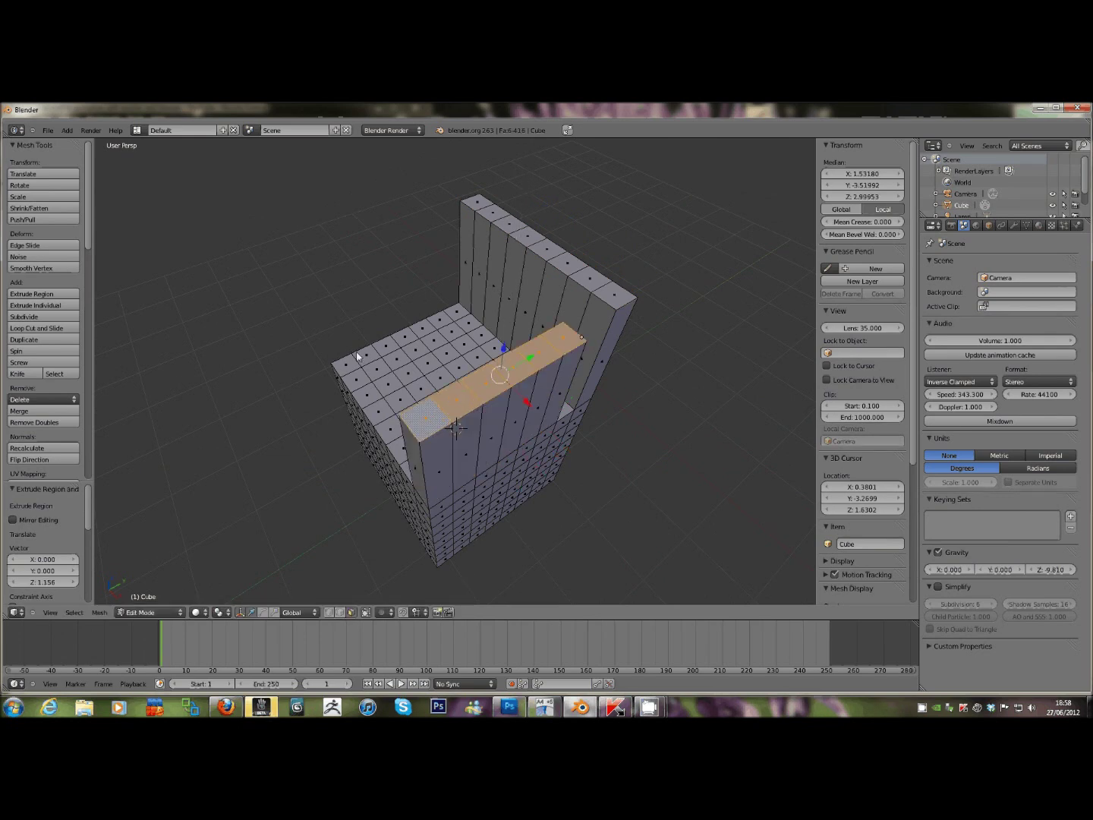
Select the six front faces along the top's left edge and extrude them upward about 1.033 along Z.
right_click(348, 369)
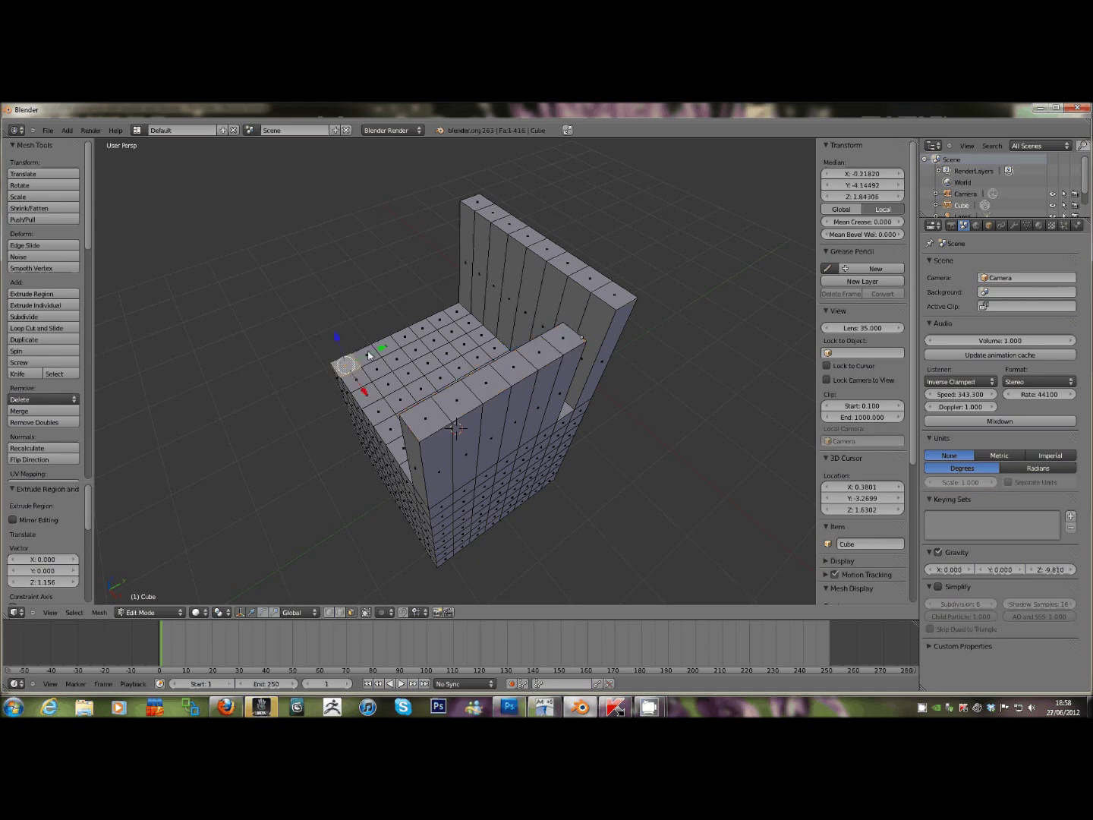
alt+right_click(368, 354)
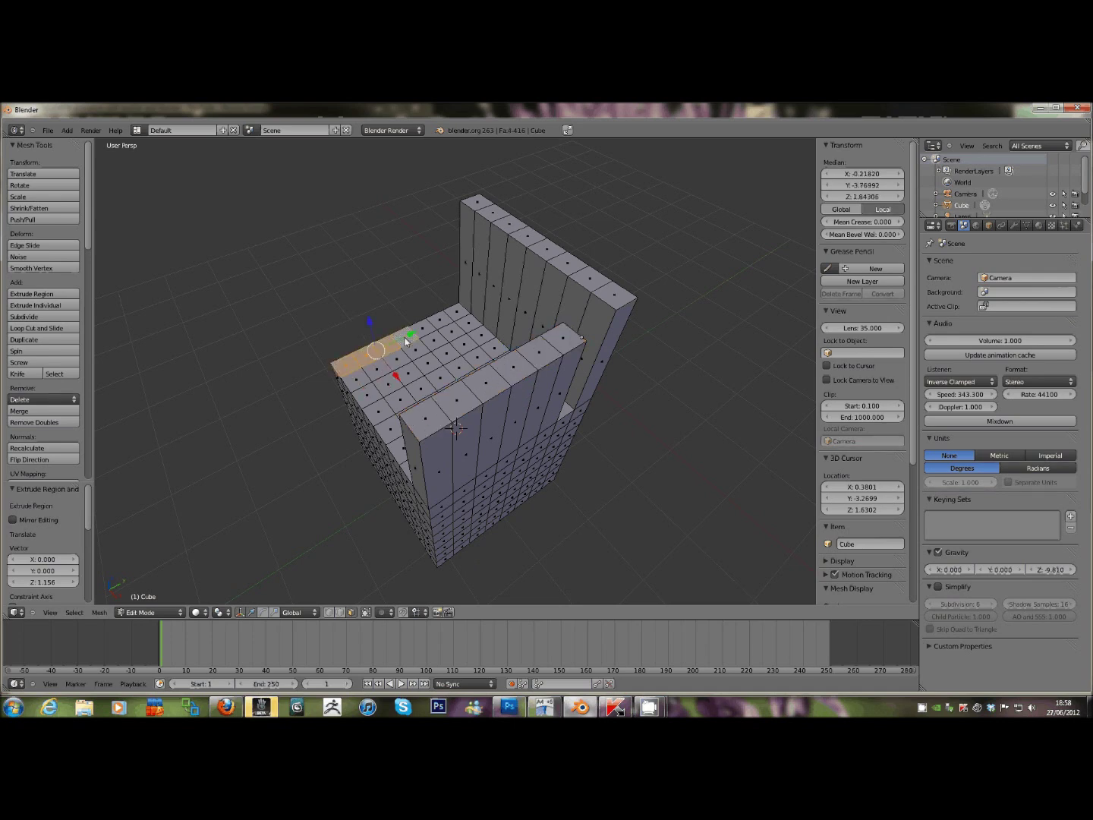
shift+right_click(437, 326)
shift+right_click(438, 324)
key(e)
click(426, 249)
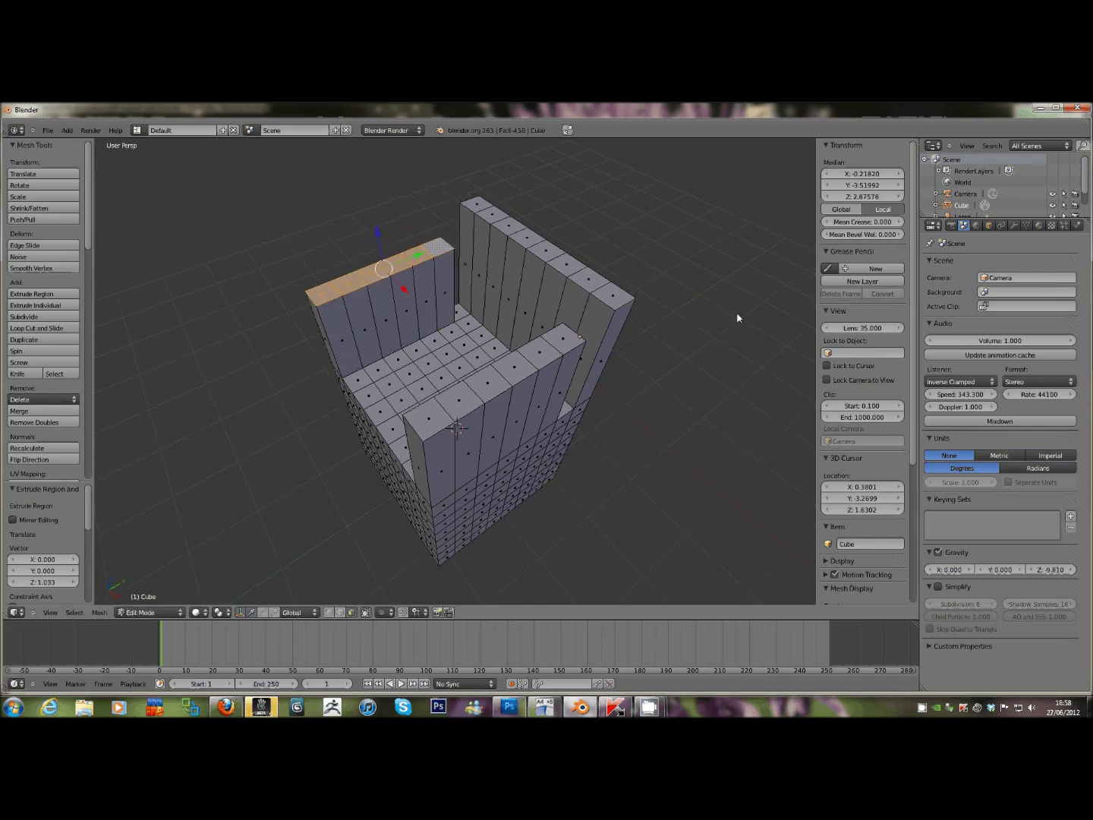
Switch the armchair mesh from Edit Mode to Sculpt Mode and choose the sculpting brush named Brush.
middle_drag(737, 314, 723, 323)
scroll(722, 318, up, 2)
scroll(722, 318, up, 2)
middle_drag(196, 497, 196, 497)
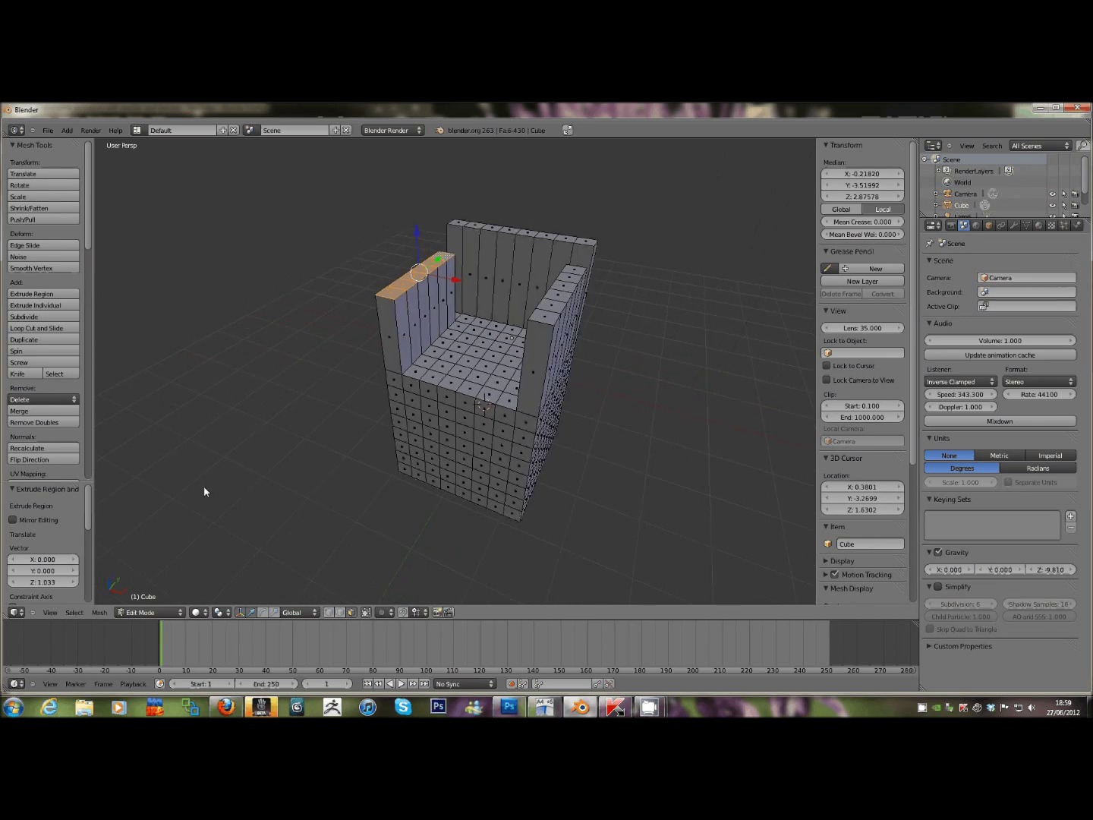
click(135, 611)
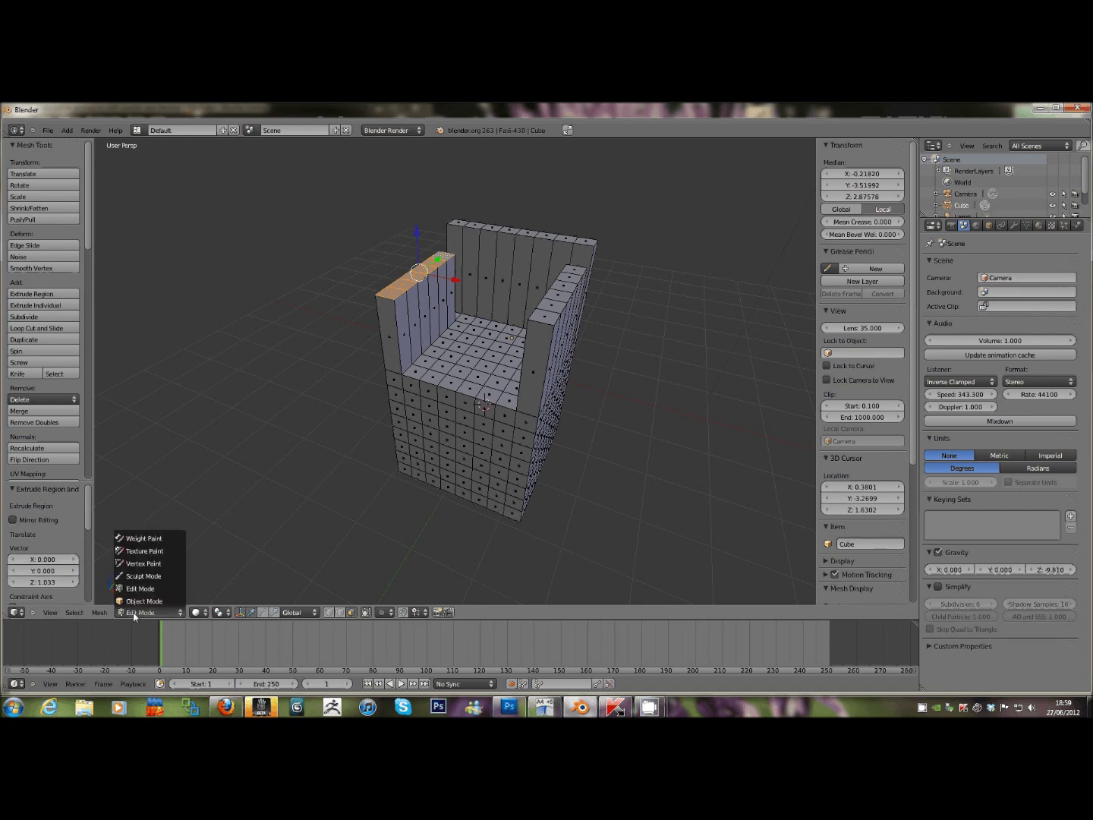
click(164, 578)
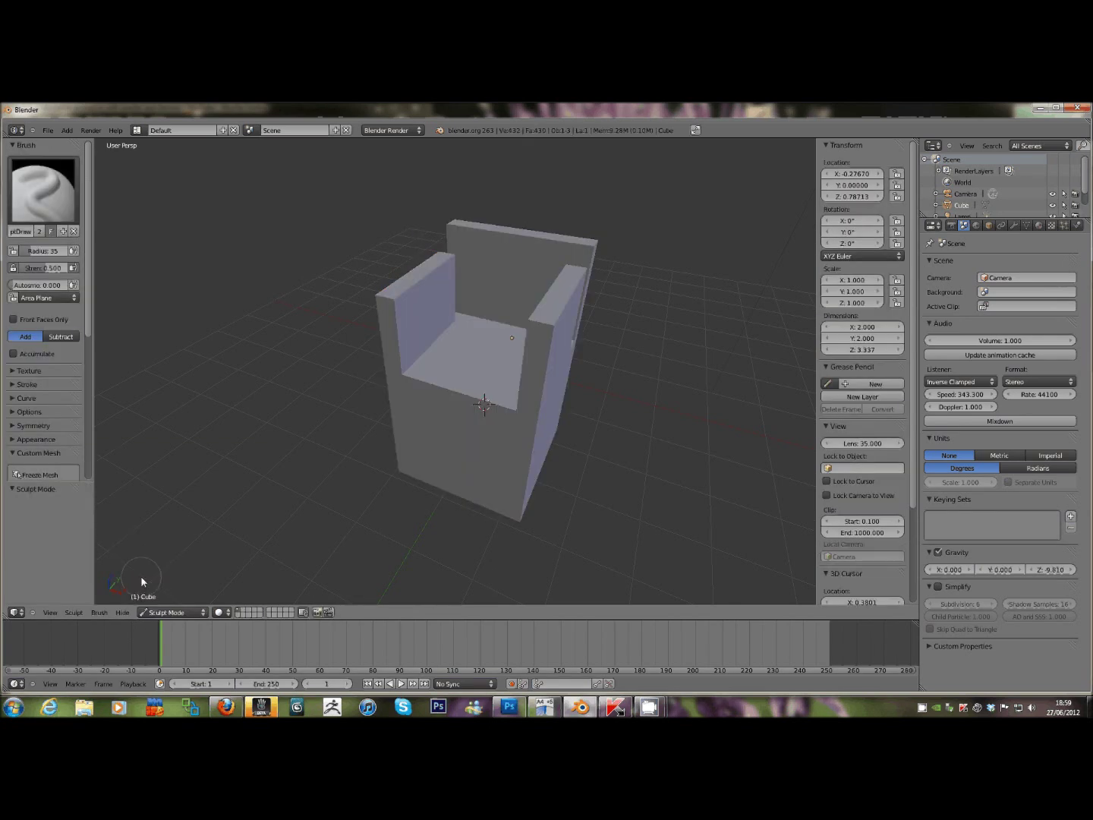
click(55, 195)
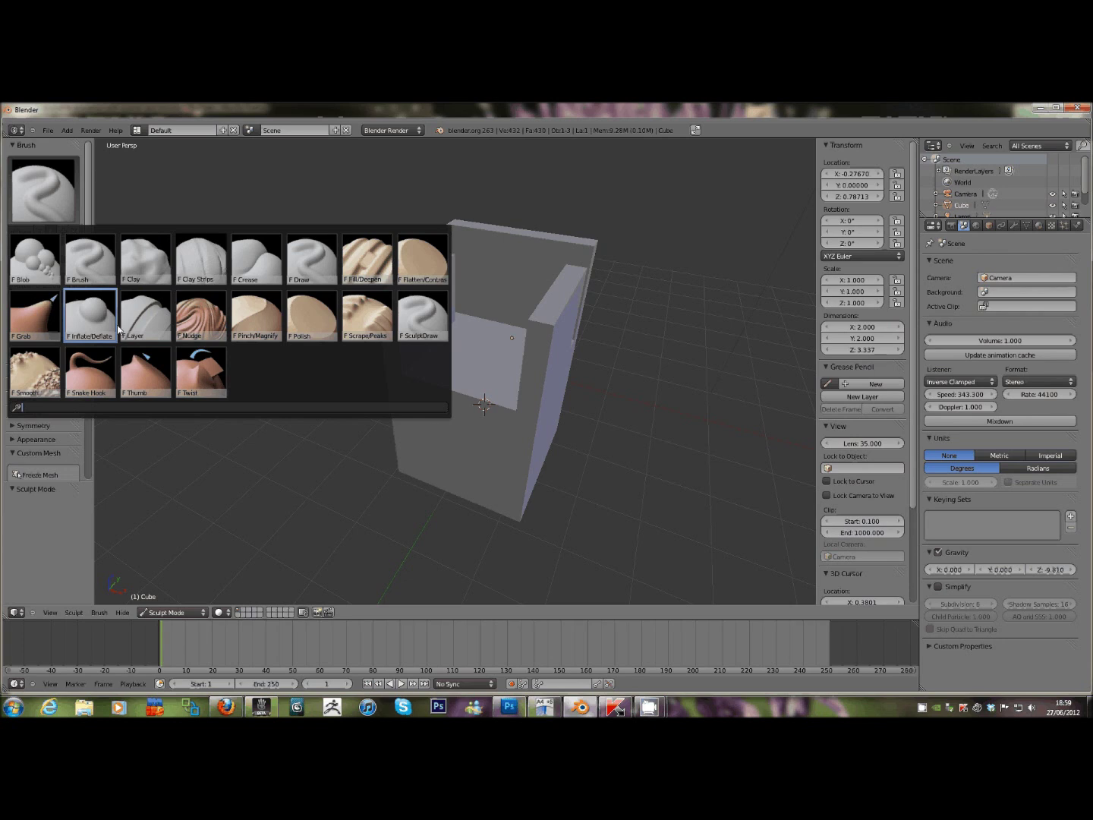
click(87, 278)
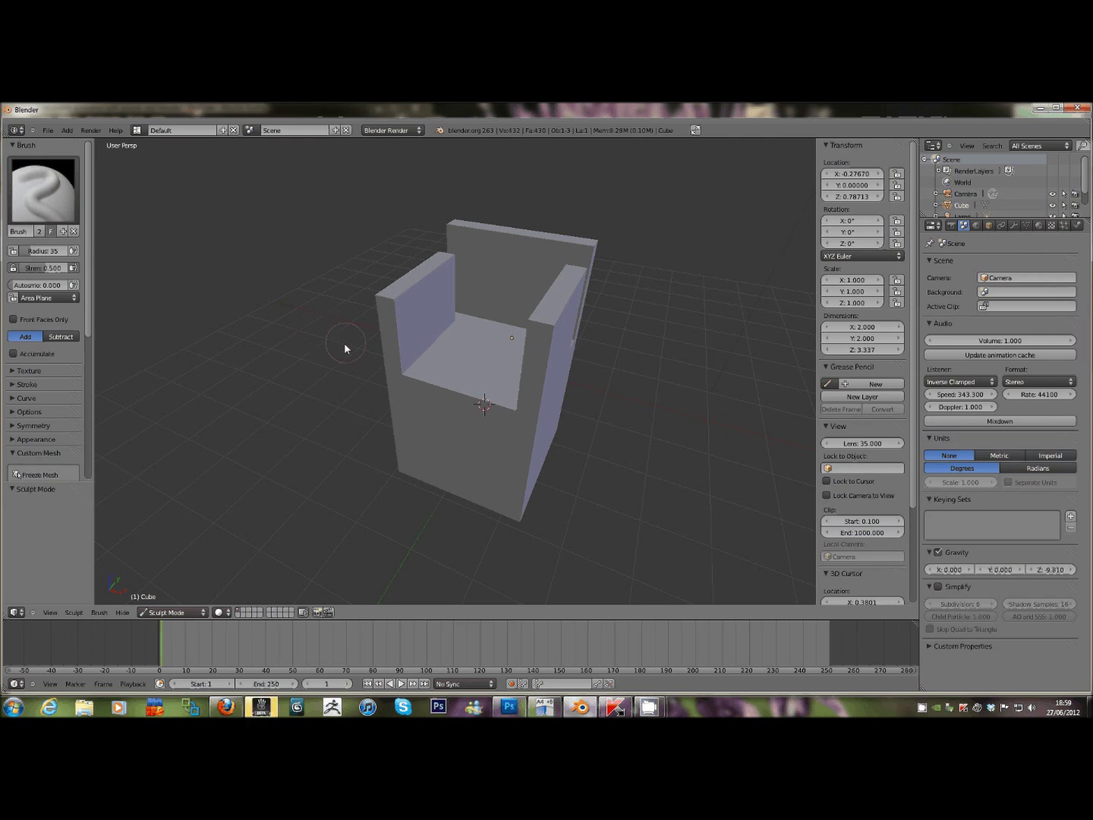
Enlarge the sculpt brush radius to 85 and raise the top front ends of both armrests.
key(bracketright)
key(bracketright)
key(bracketright)
key(bracketright)
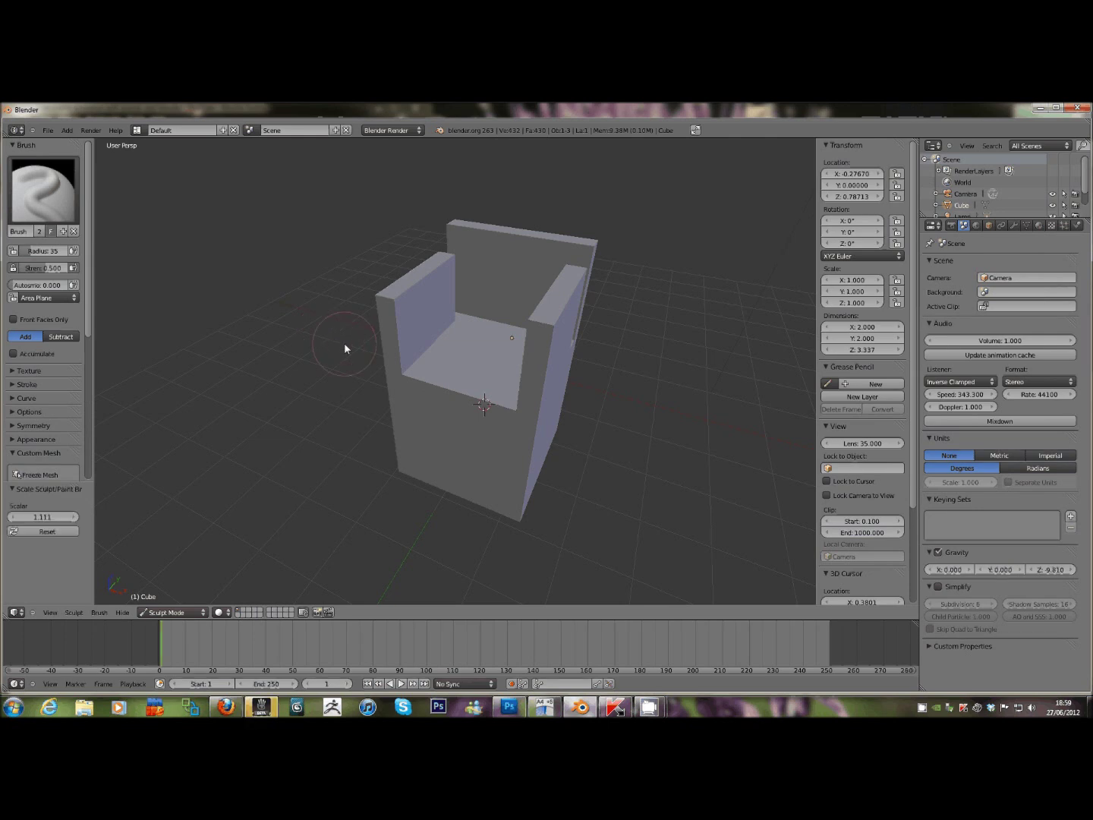
key(bracketleft)
key(bracketright)
key(f)
click(571, 433)
mouse_move(533, 310)
mouse_down()
mouse_move(547, 344)
mouse_move(558, 285)
mouse_up()
drag(418, 302, 316, 371)
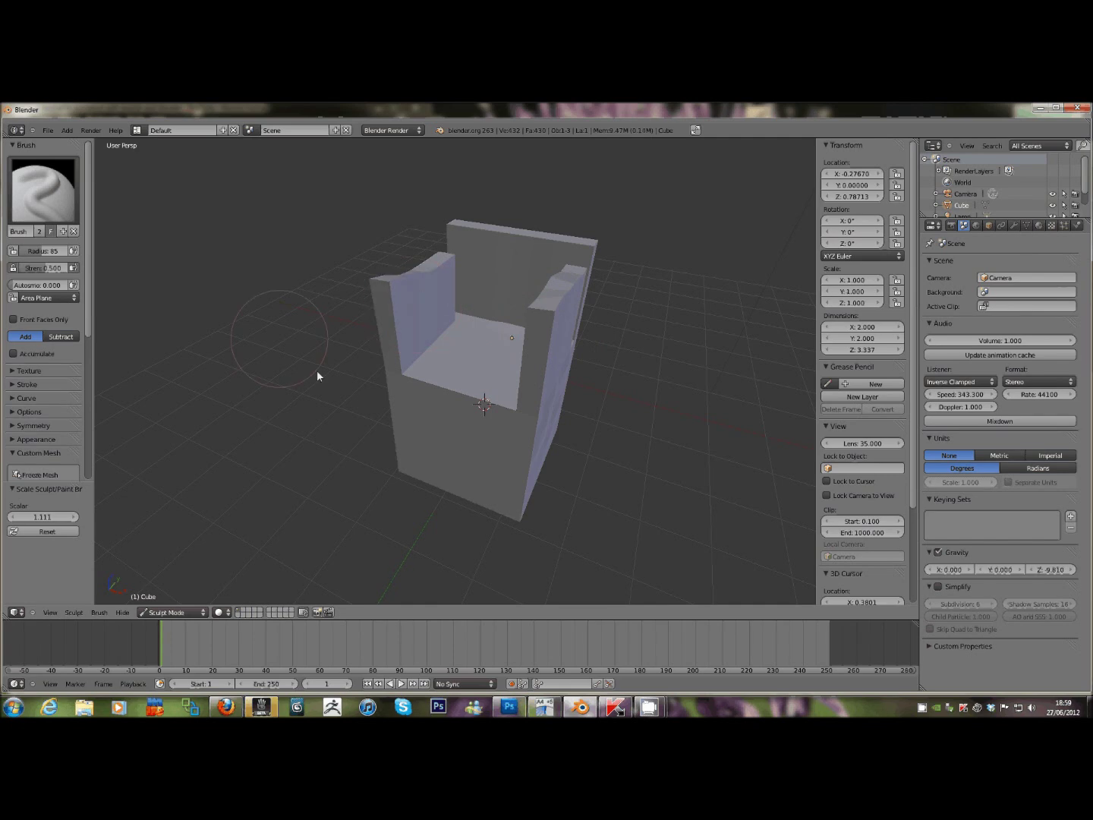
Sculpt the top edge of the backrest upward into an arch and undo the unwanted last stroke.
middle_drag(278, 322, 429, 330)
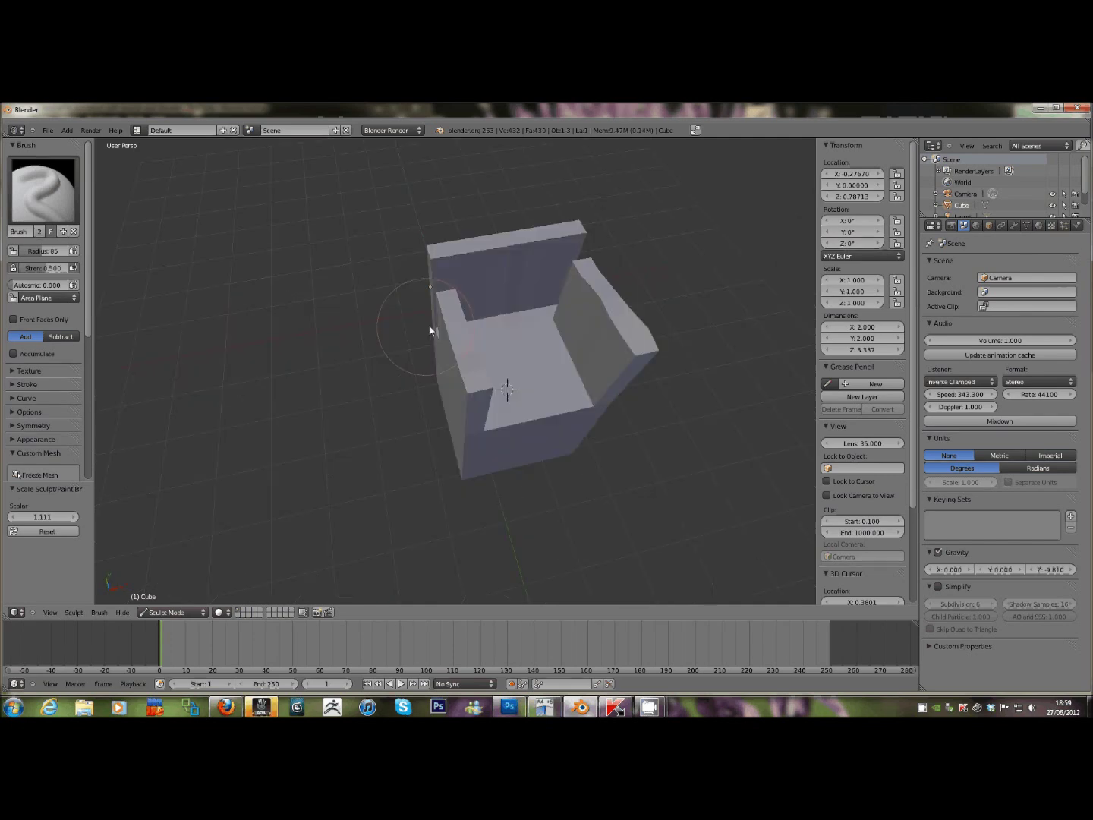
mouse_move(471, 256)
mouse_down()
mouse_move(507, 177)
mouse_move(498, 261)
mouse_move(622, 275)
mouse_up()
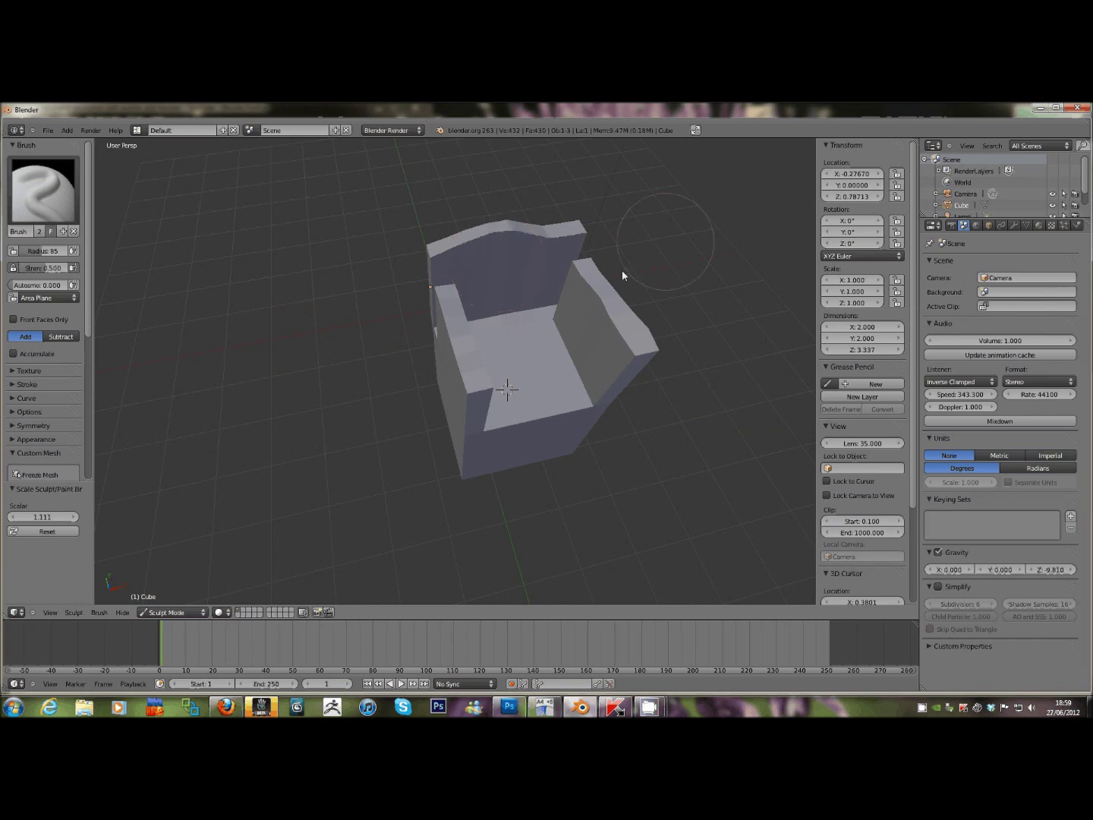
mouse_move(621, 270)
middle_down()
mouse_move(672, 284)
mouse_move(614, 268)
middle_up()
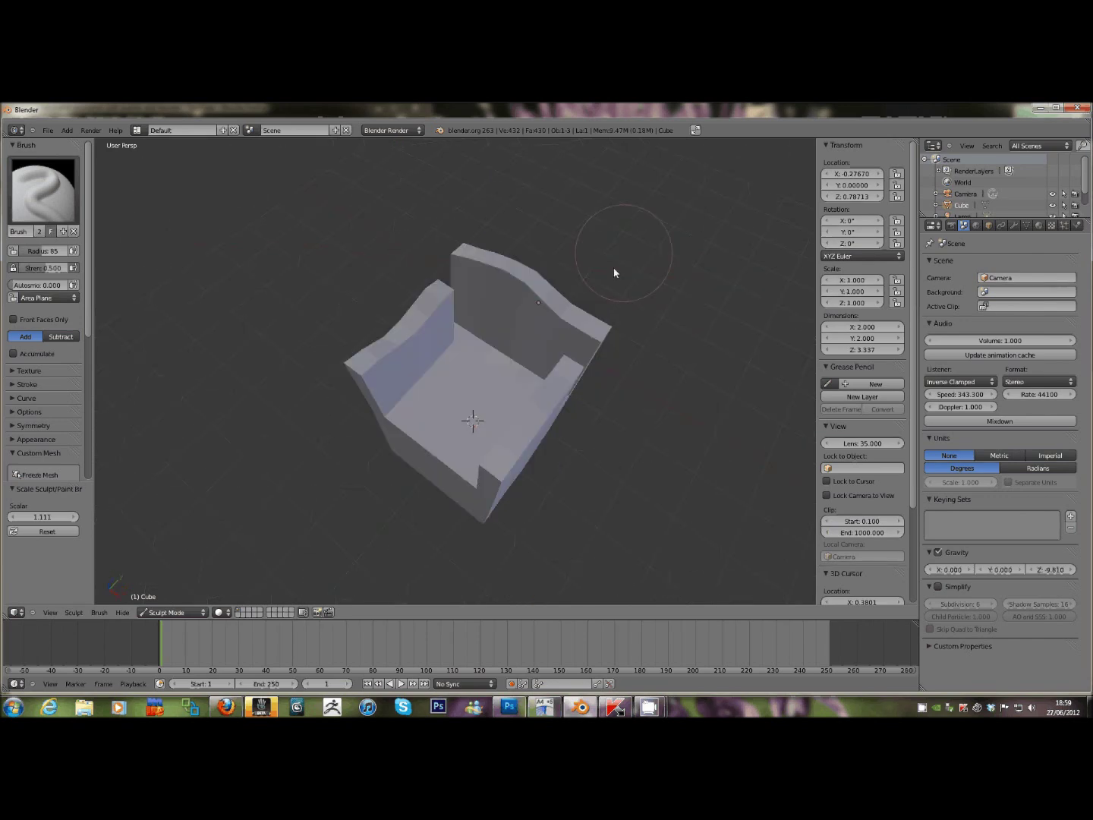
drag(573, 244, 590, 284)
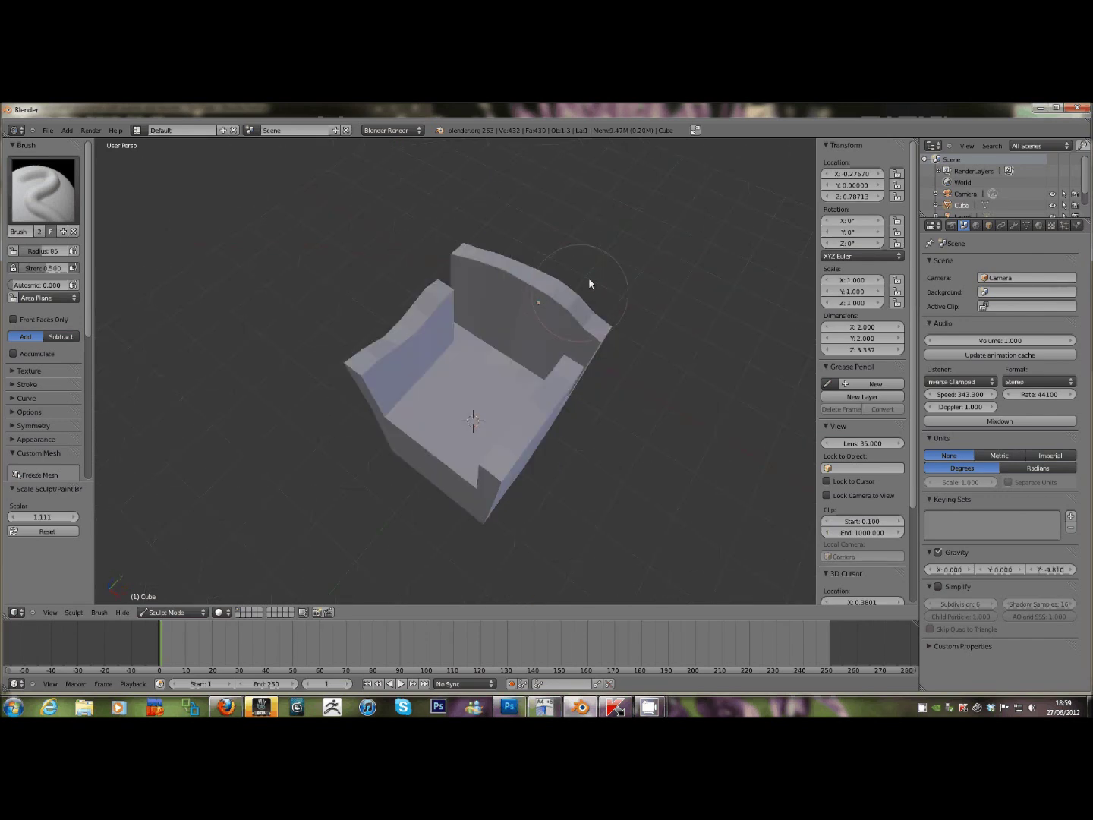
mouse_move(516, 343)
mouse_down()
mouse_move(528, 292)
mouse_move(544, 302)
mouse_up()
key(ctrl+z)
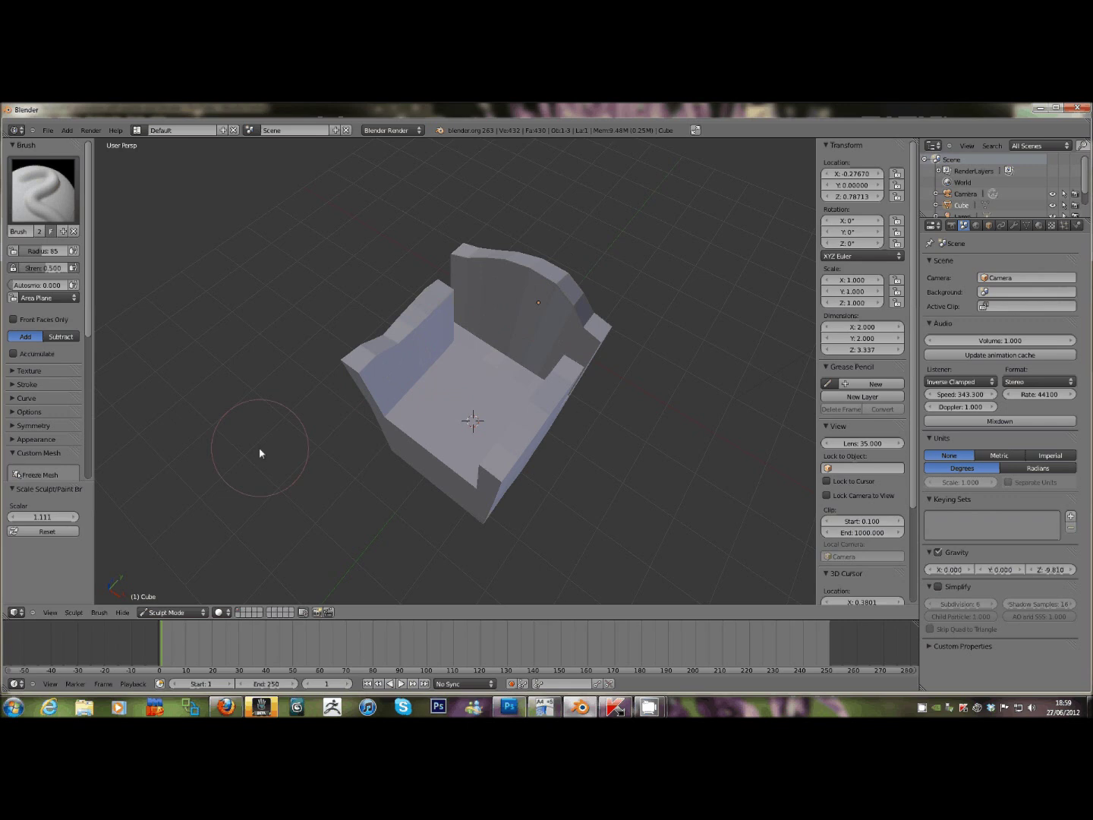
Sculpt rounded outward bulges around the front, back and sides of the armchair's base.
mouse_move(259, 447)
middle_down()
mouse_move(275, 399)
mouse_move(413, 421)
mouse_move(468, 460)
middle_up()
mouse_move(468, 461)
mouse_down()
mouse_move(391, 453)
mouse_move(610, 404)
mouse_up()
middle_drag(610, 404, 538, 441)
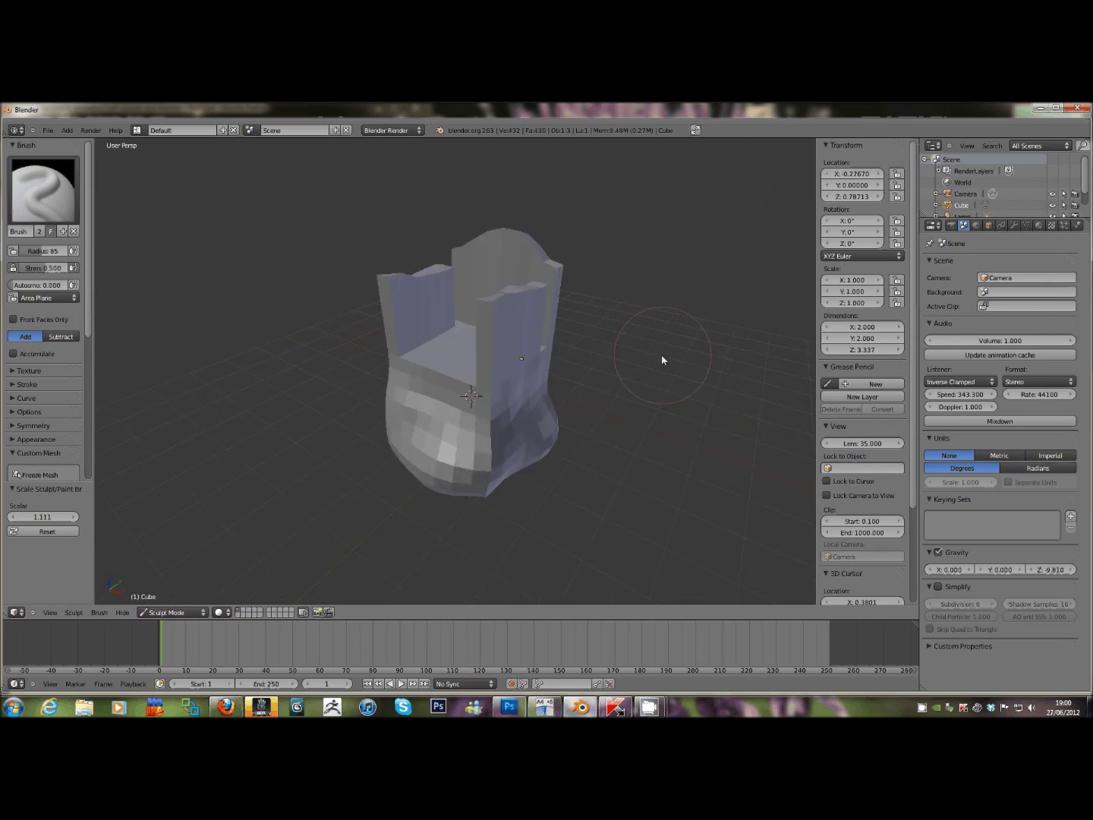
middle_drag(662, 359, 476, 414)
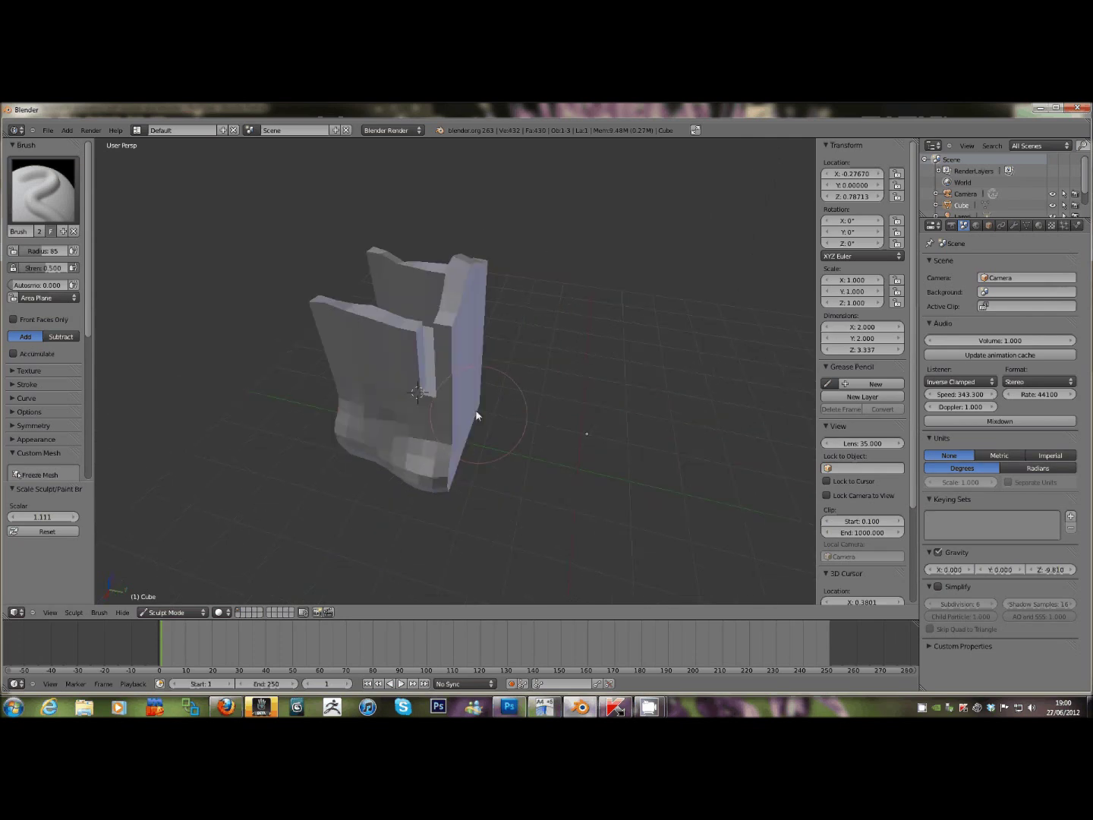
mouse_move(476, 415)
mouse_down()
mouse_move(469, 358)
mouse_move(468, 450)
mouse_move(639, 427)
mouse_up()
middle_drag(556, 300, 748, 299)
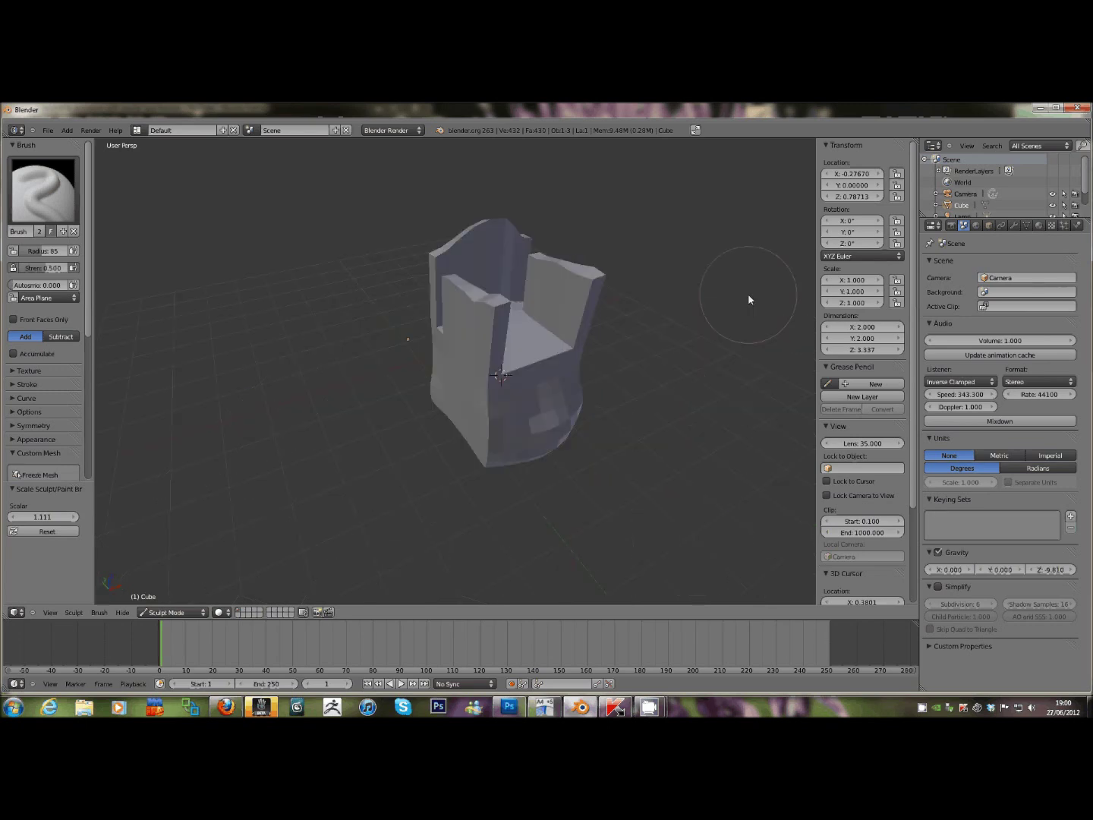
drag(471, 418, 440, 406)
Switch to the Grab brush, pull the outer side of the armrest out of shape, and undo the last pull.
click(47, 194)
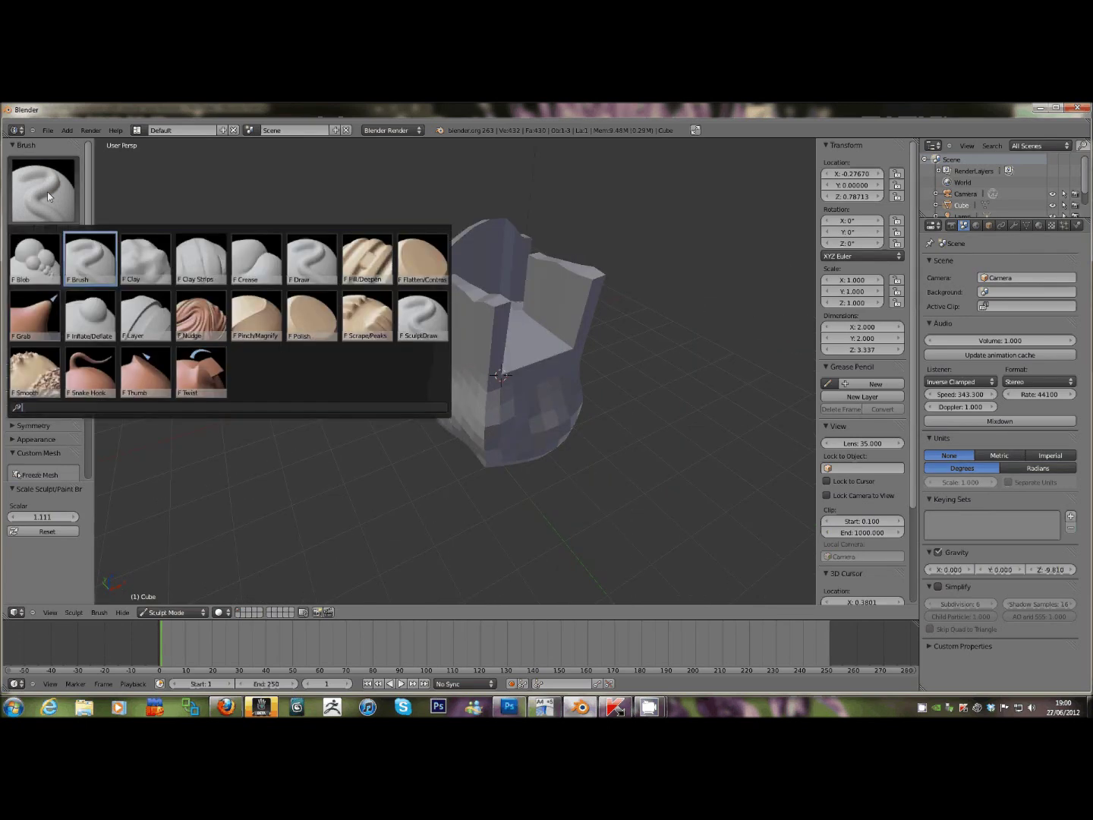
click(36, 313)
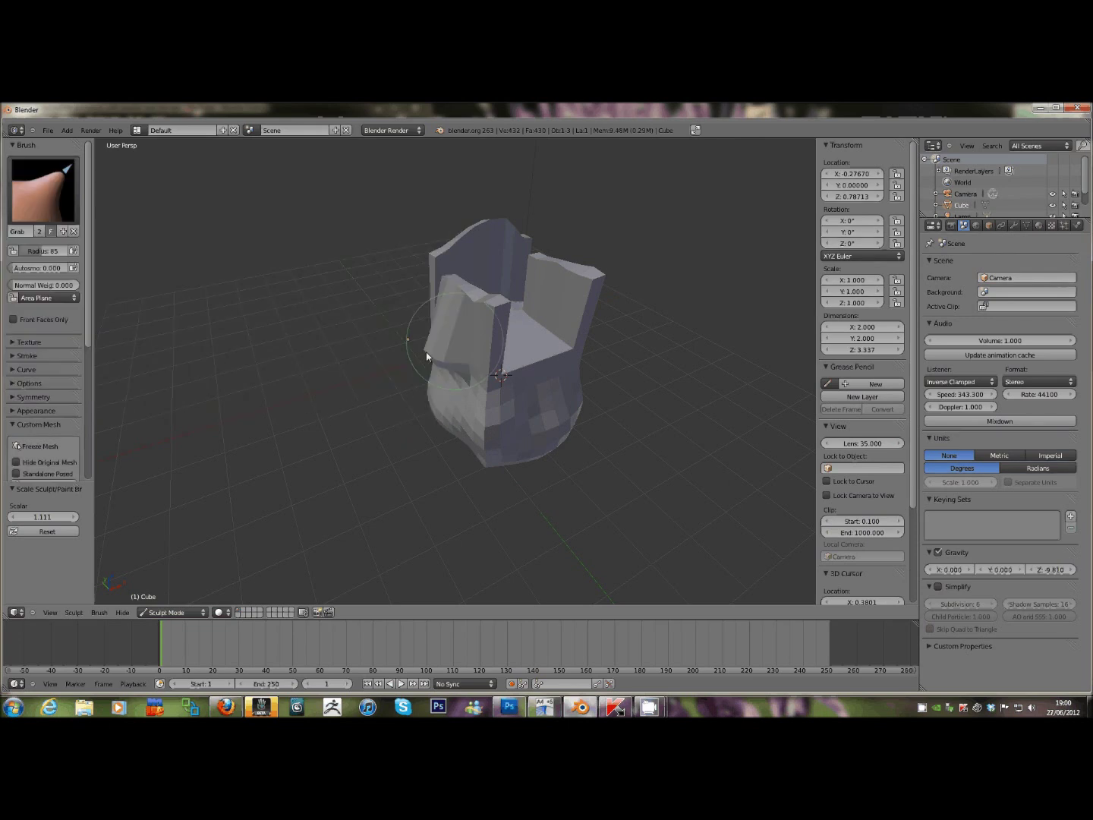
drag(427, 356, 449, 334)
key(ctrl+z)
middle_drag(569, 310, 659, 349)
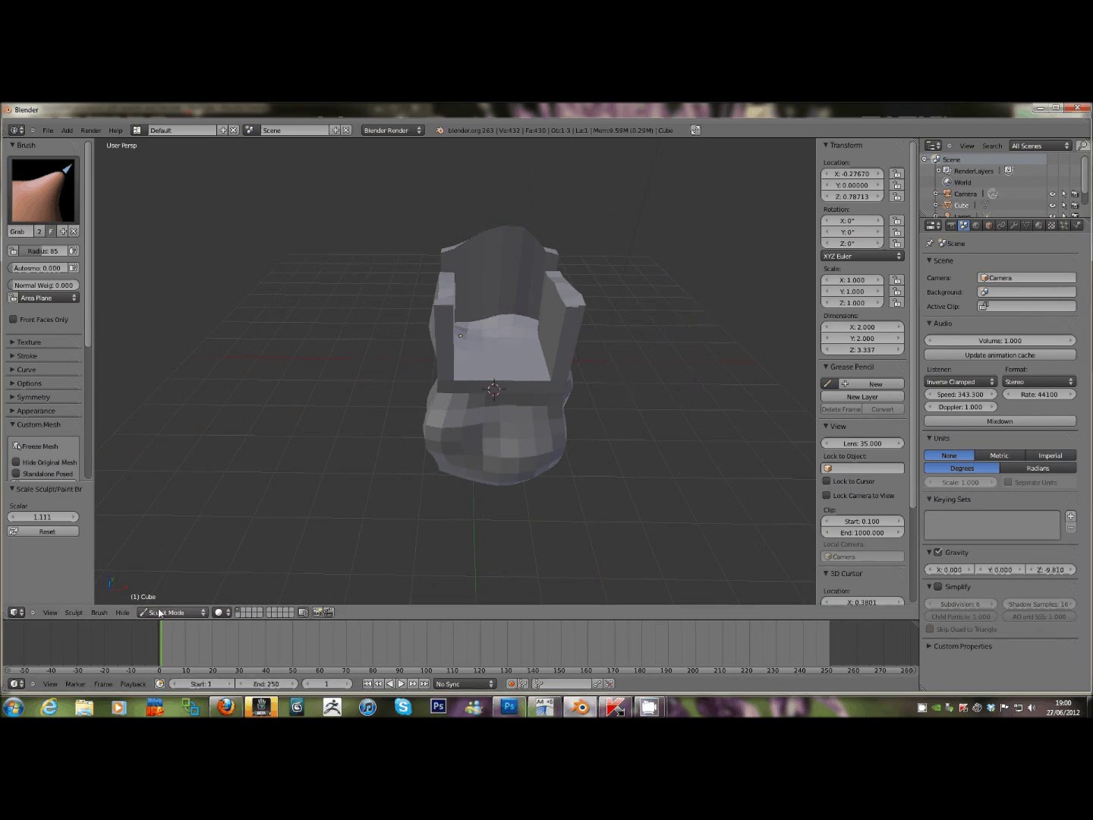
Preview the sculpted model in Wireframe and Texture viewport shading, return to Solid shading, and inspect the shape.
click(222, 612)
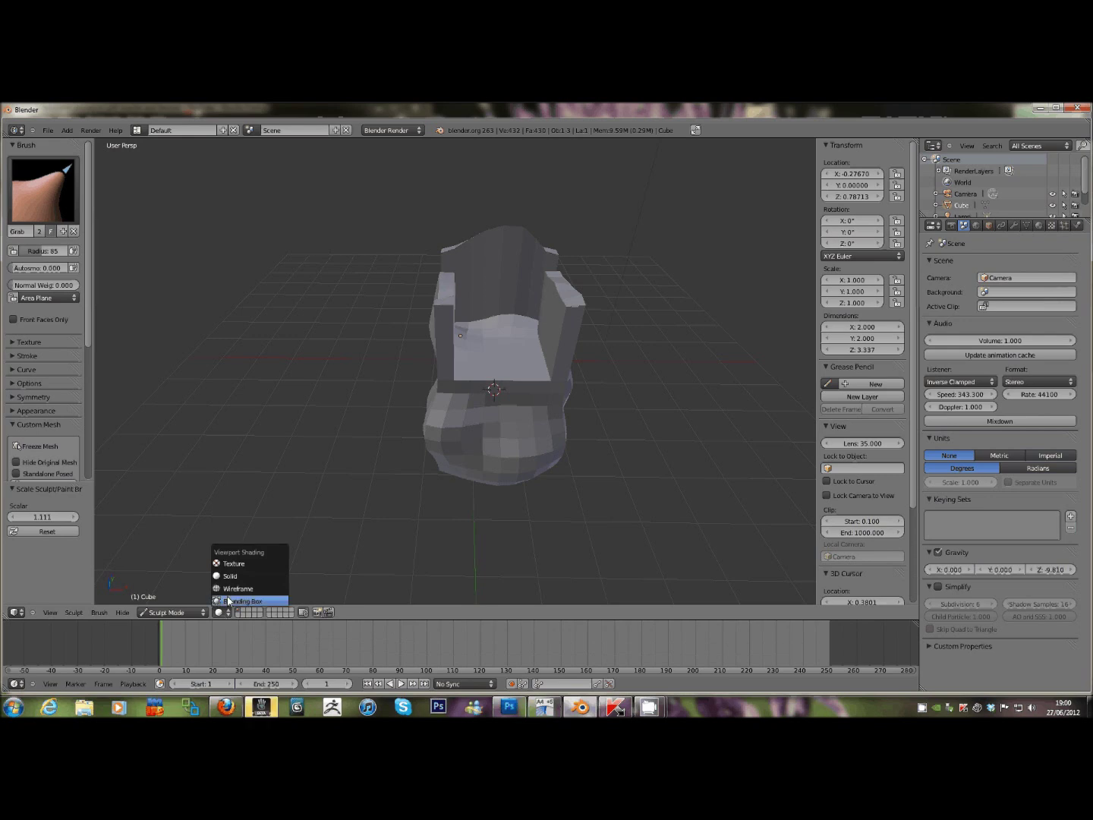
click(237, 588)
mouse_move(338, 549)
middle_down()
mouse_move(423, 438)
mouse_move(292, 438)
mouse_move(364, 454)
middle_up()
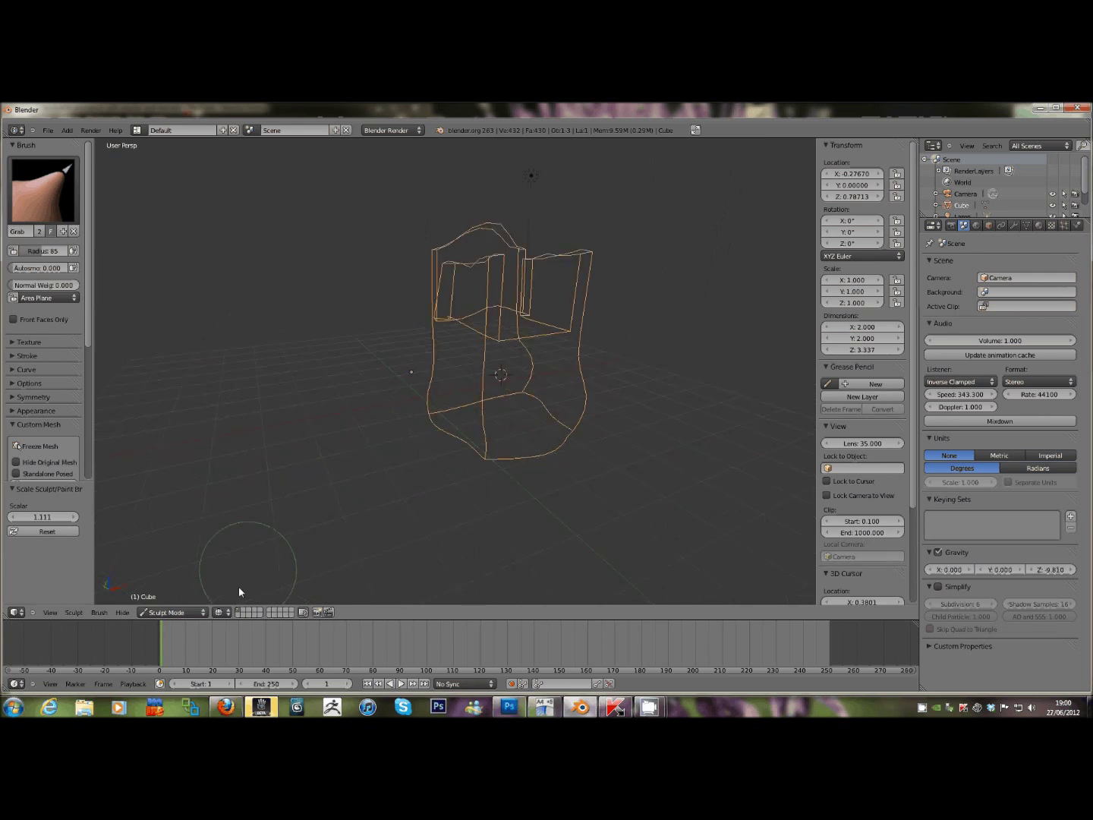
click(220, 611)
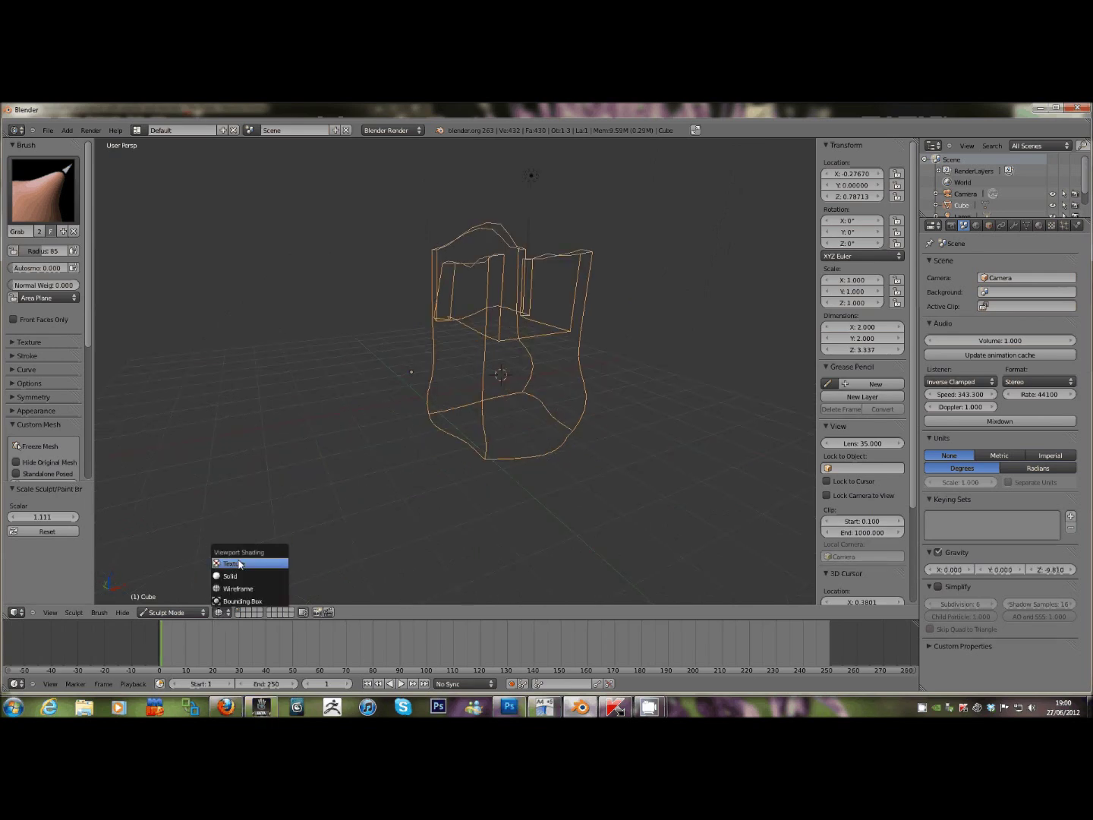
click(239, 564)
click(218, 611)
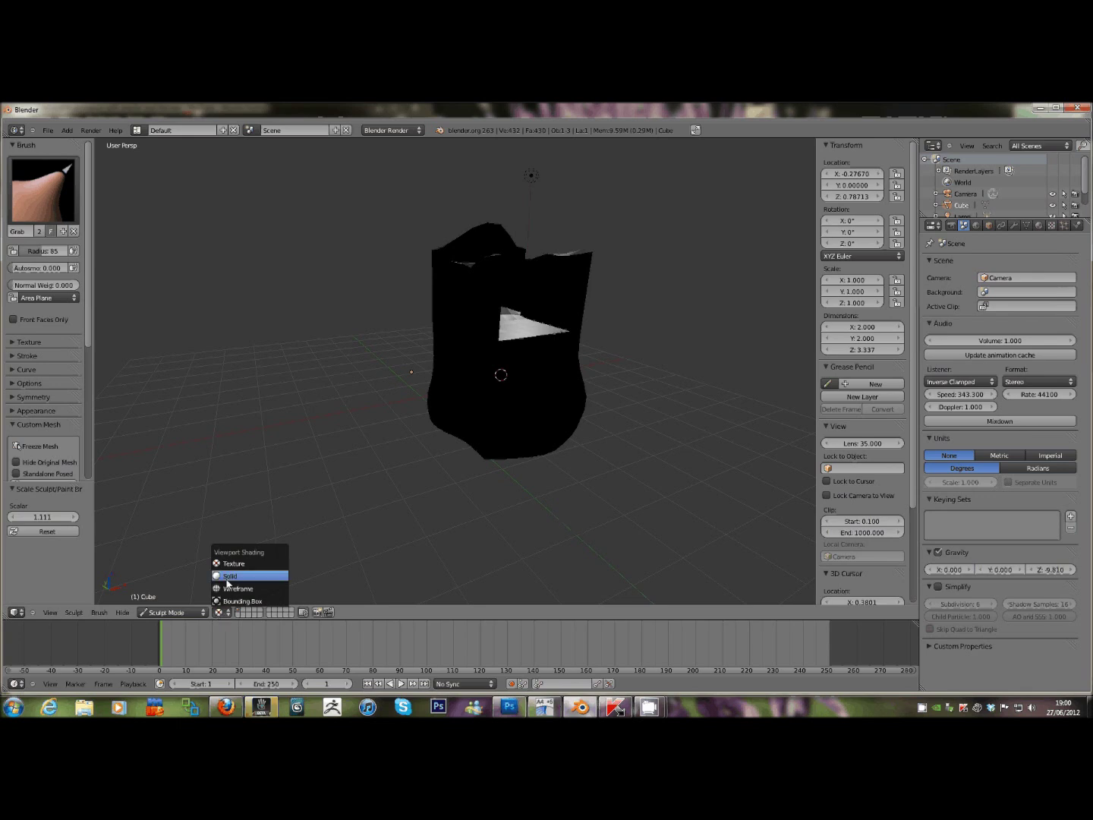
click(229, 576)
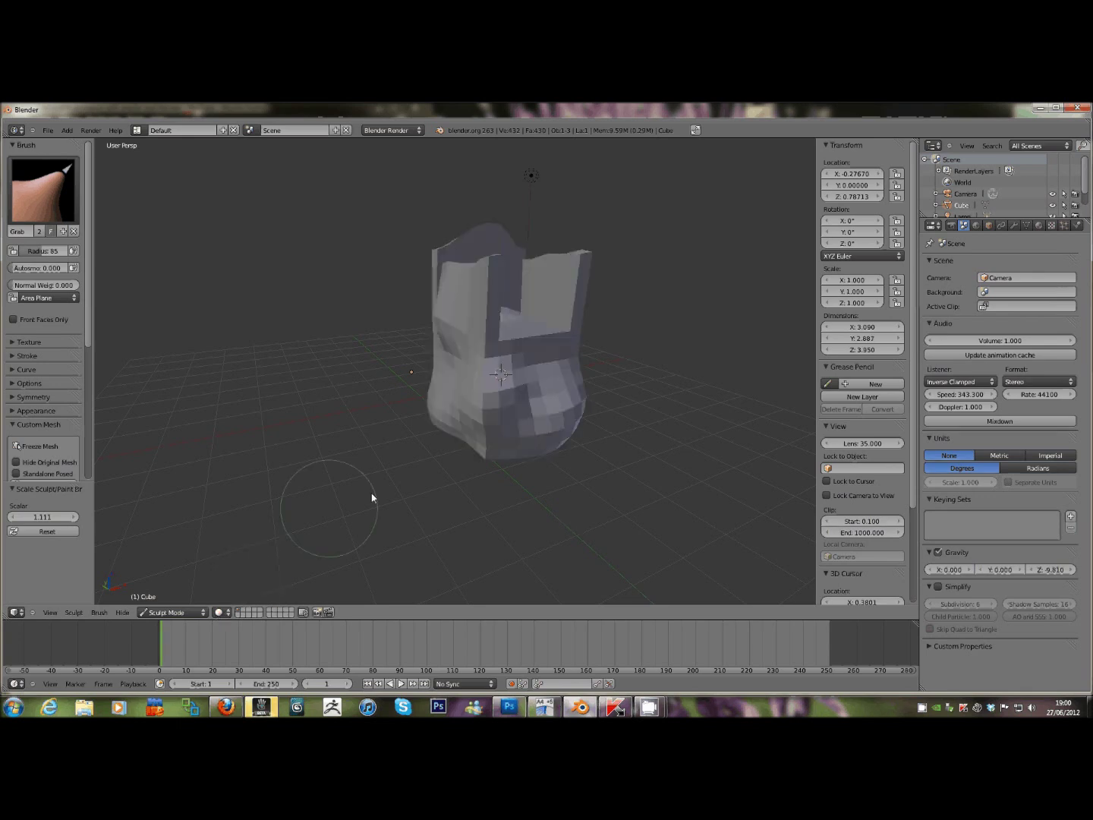
mouse_move(373, 497)
middle_down()
mouse_move(554, 440)
mouse_move(508, 368)
mouse_move(441, 433)
mouse_move(597, 438)
middle_up()
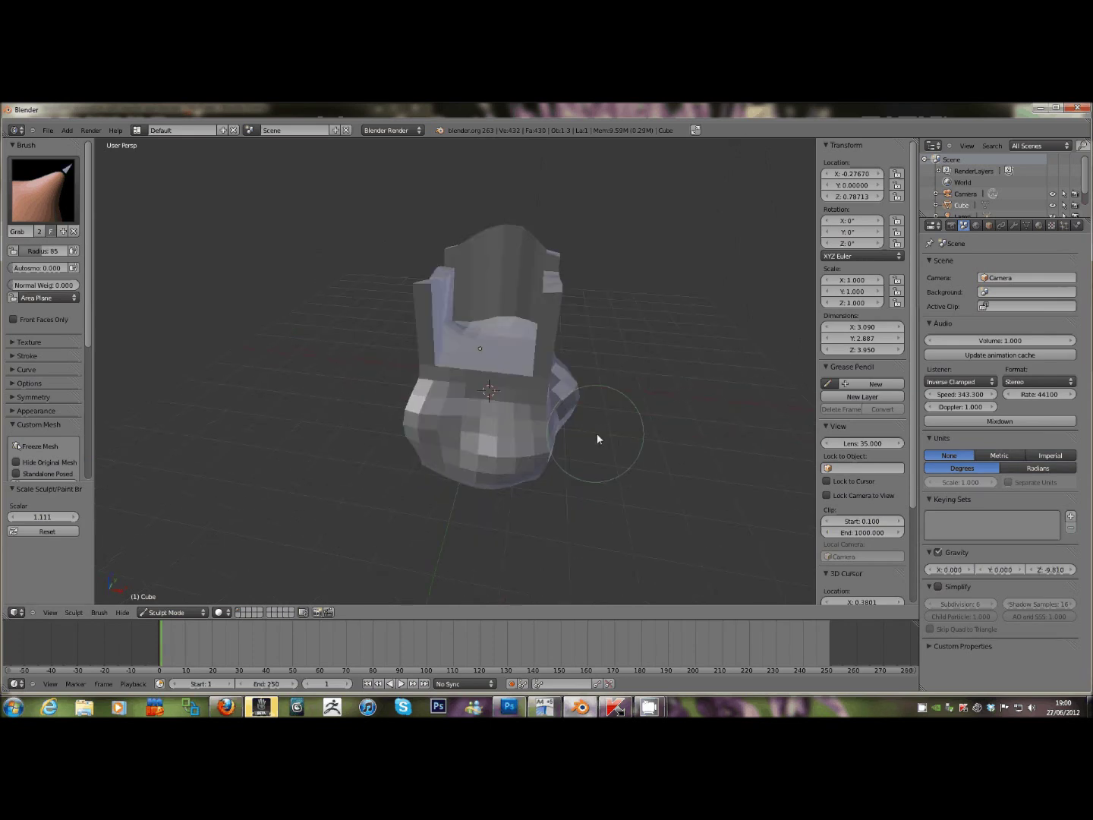
middle_drag(646, 404, 670, 398)
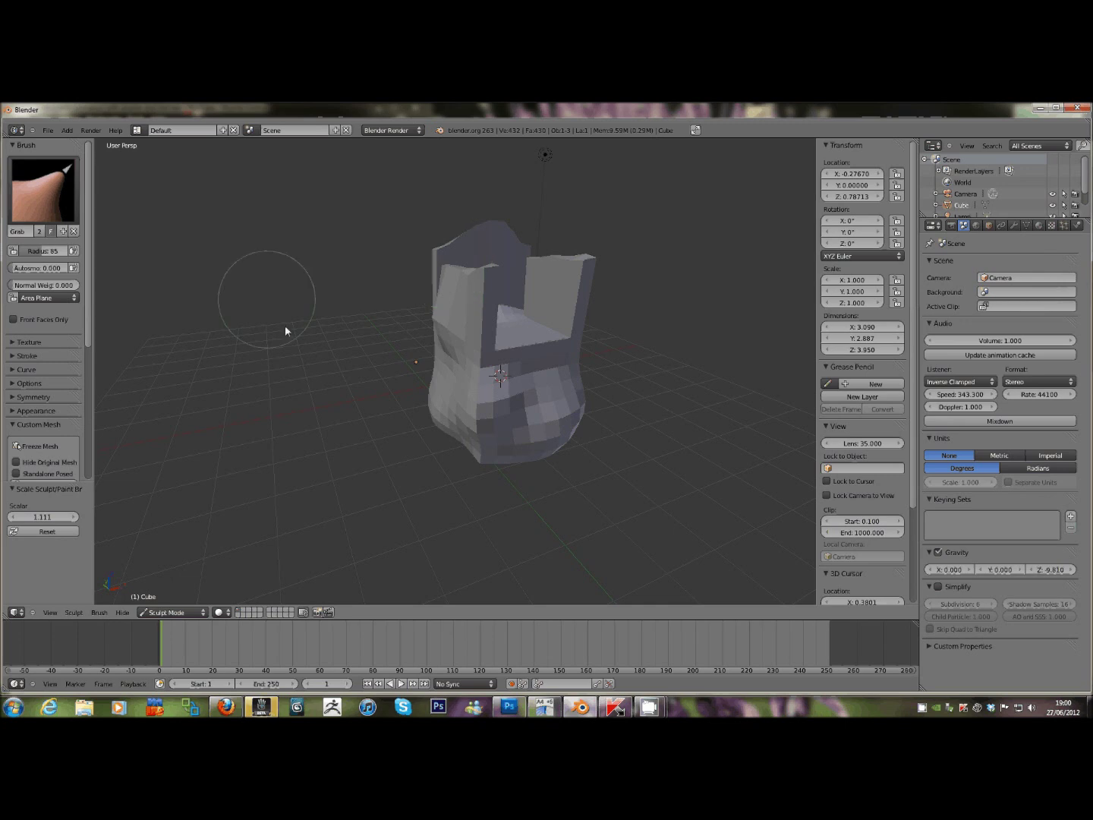
Change the screen layout to UV Editing and put the sculpted mesh back in Edit Mode.
click(144, 133)
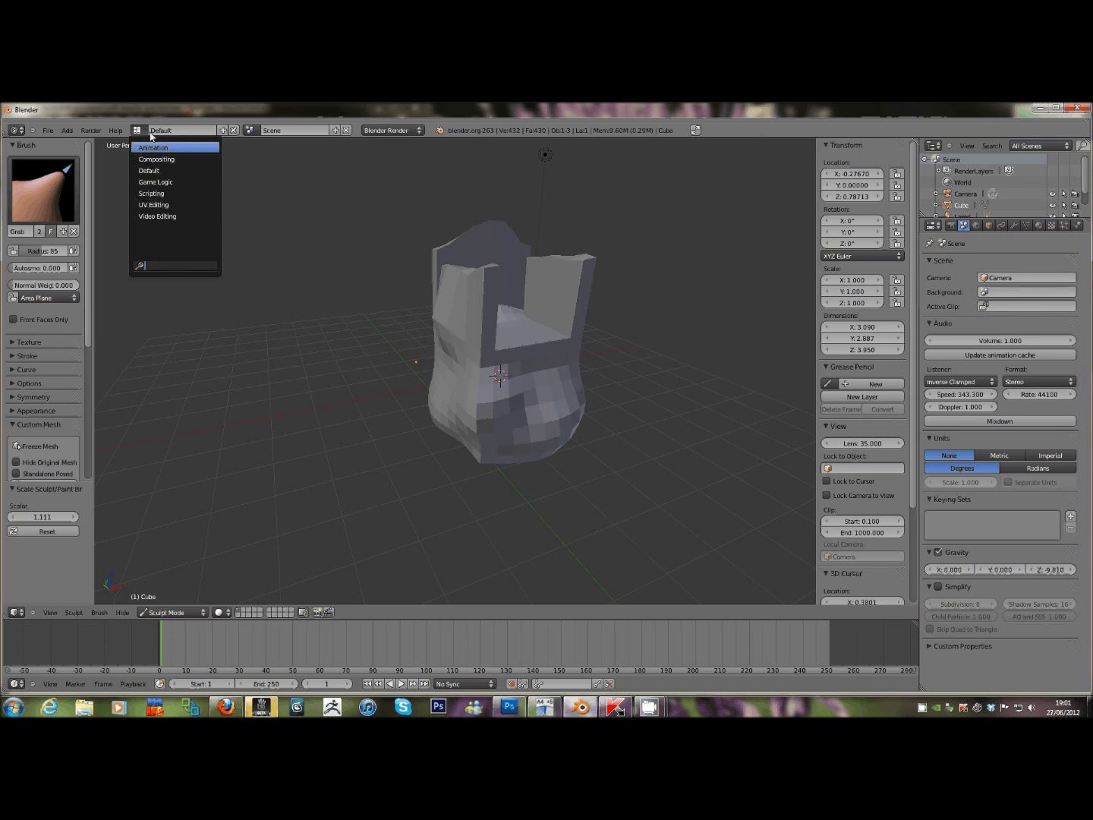
click(142, 207)
scroll(755, 355, down, 5)
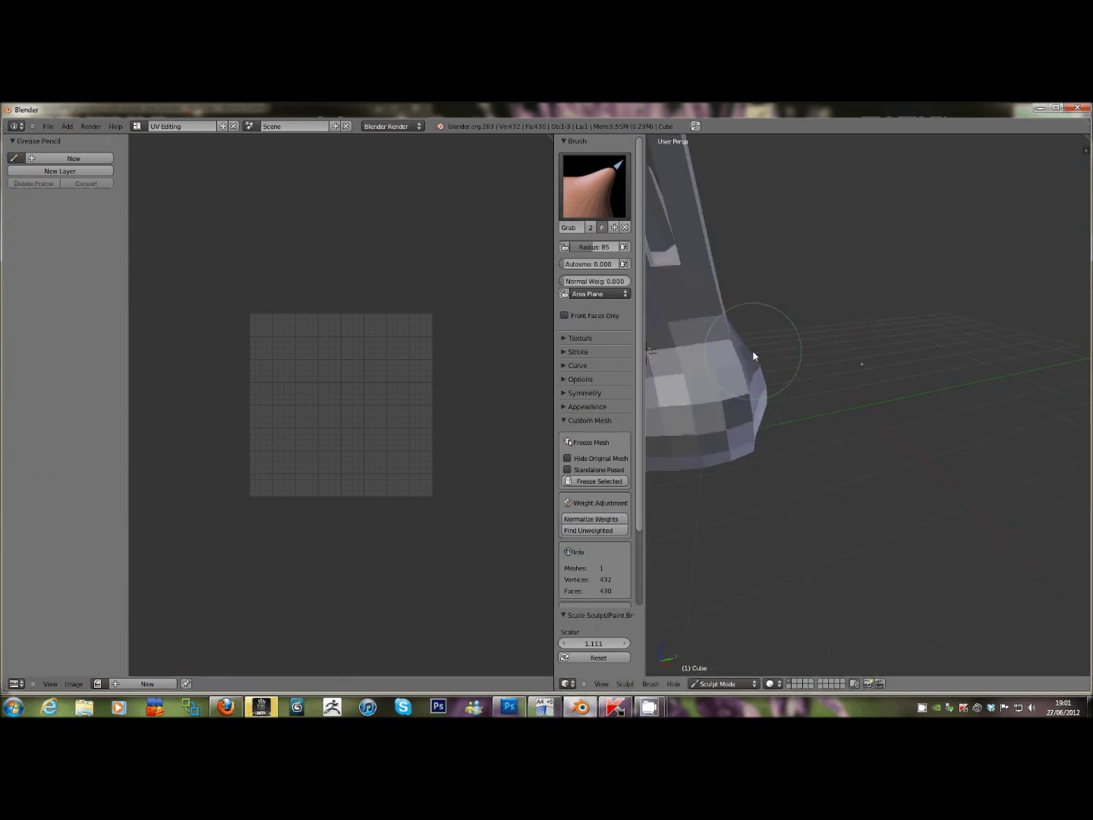
scroll(754, 355, up, 4)
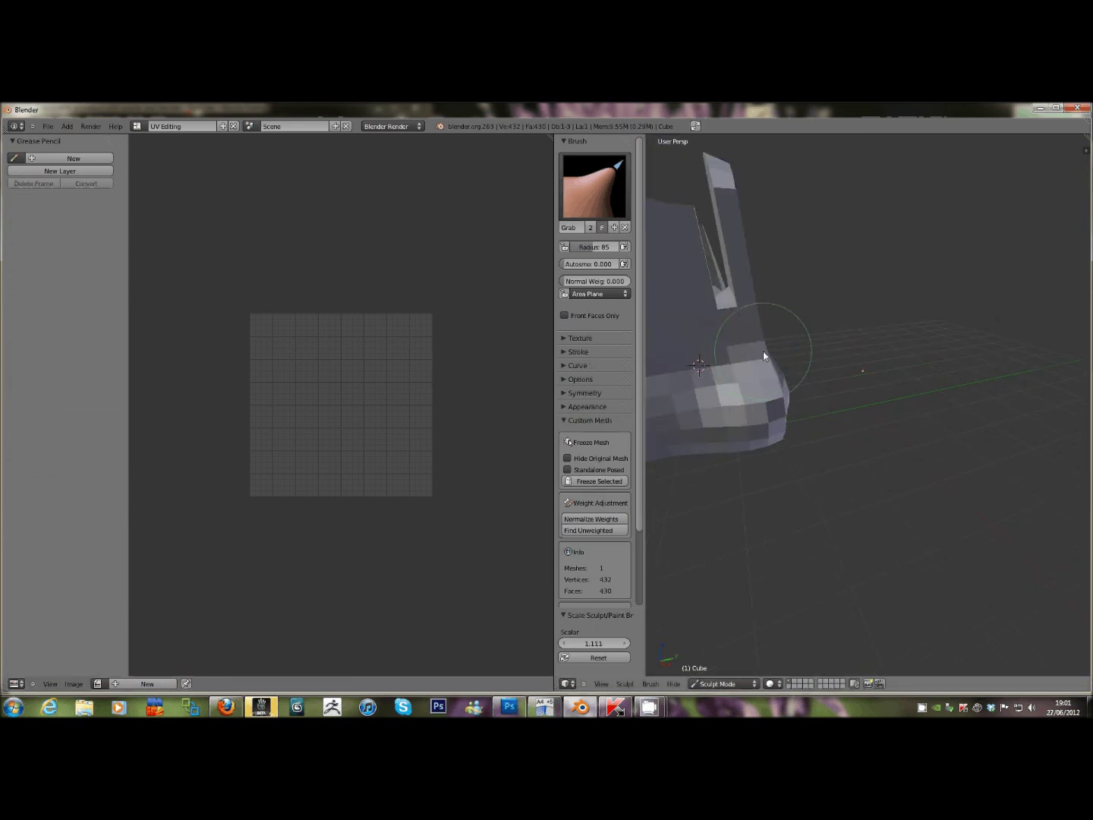
ctrl+scroll(762, 351, down, 4)
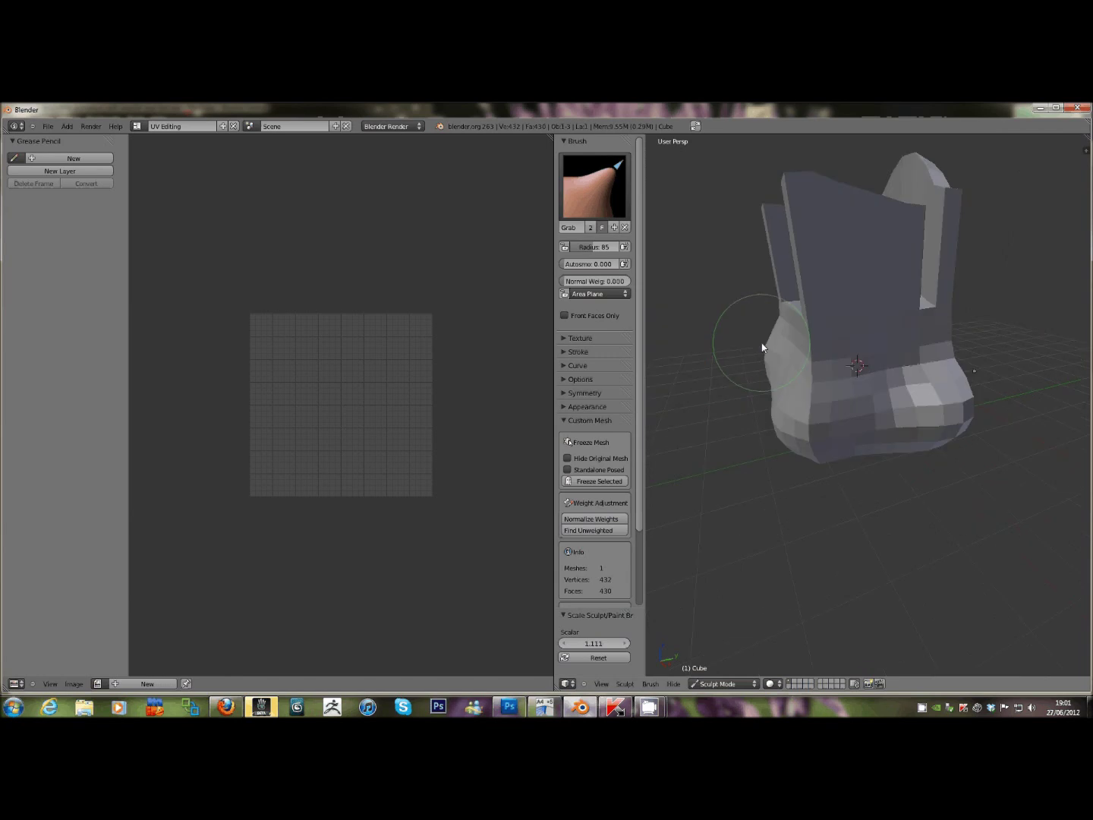
click(721, 685)
click(714, 660)
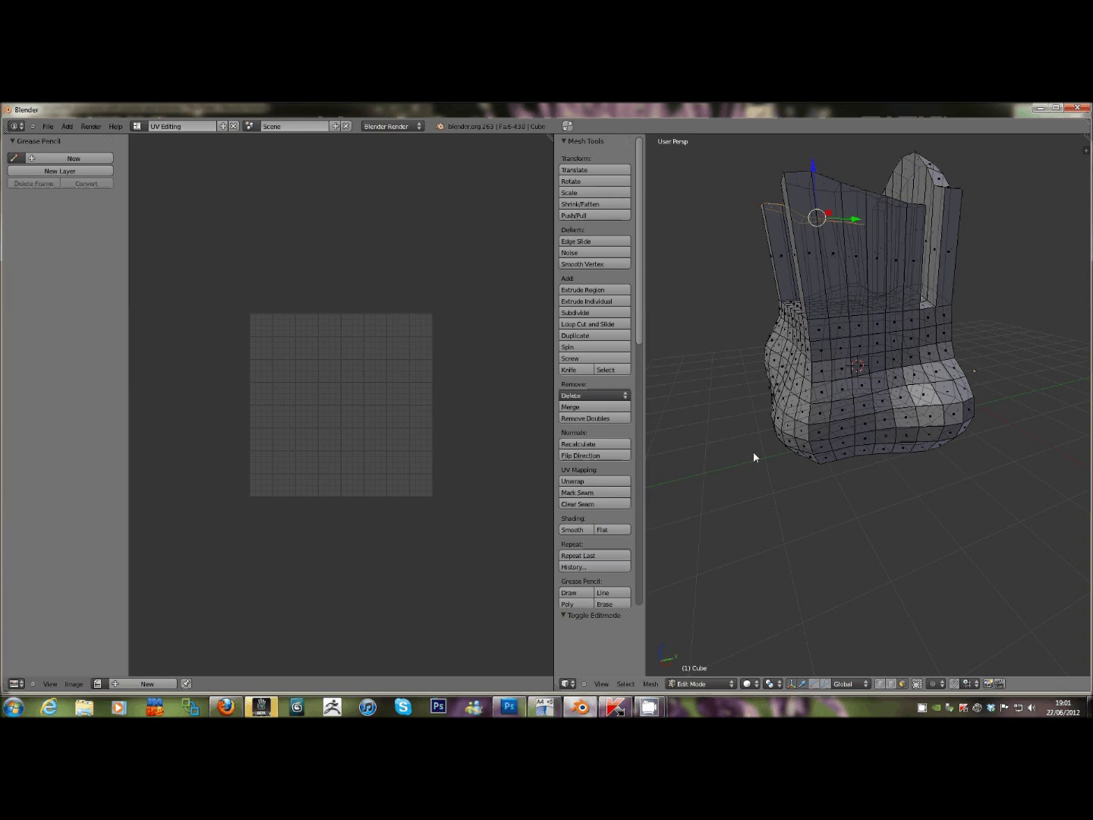
Select all faces of the mesh and unwrap them using Smart UV Project with angle limit 66, island margin 0 and area weight 0.
key(a)
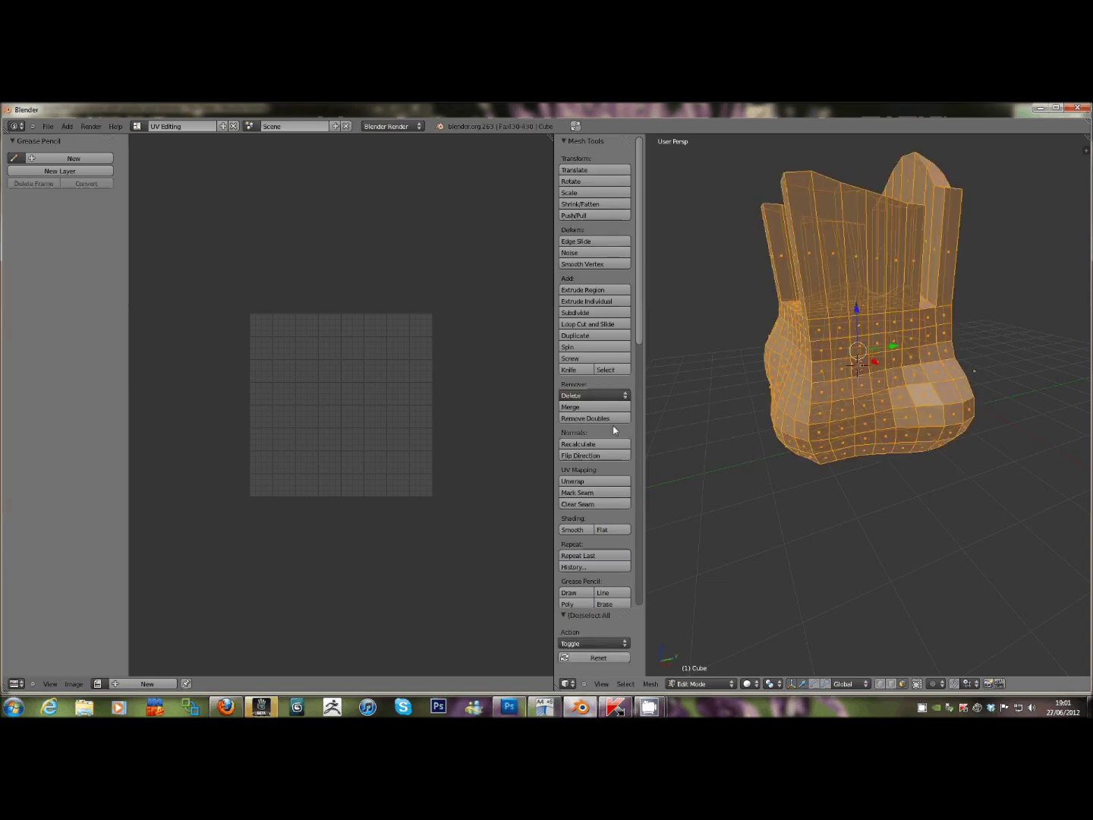
scroll(613, 425, down, 3)
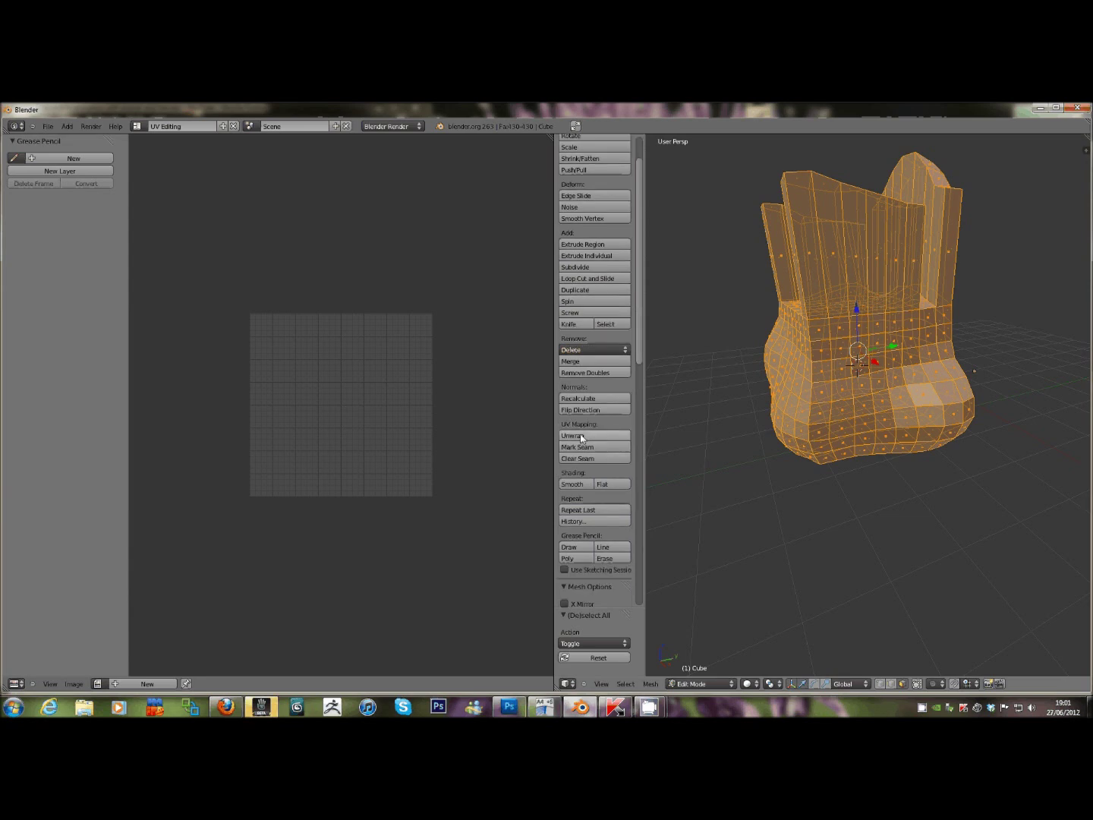
click(582, 438)
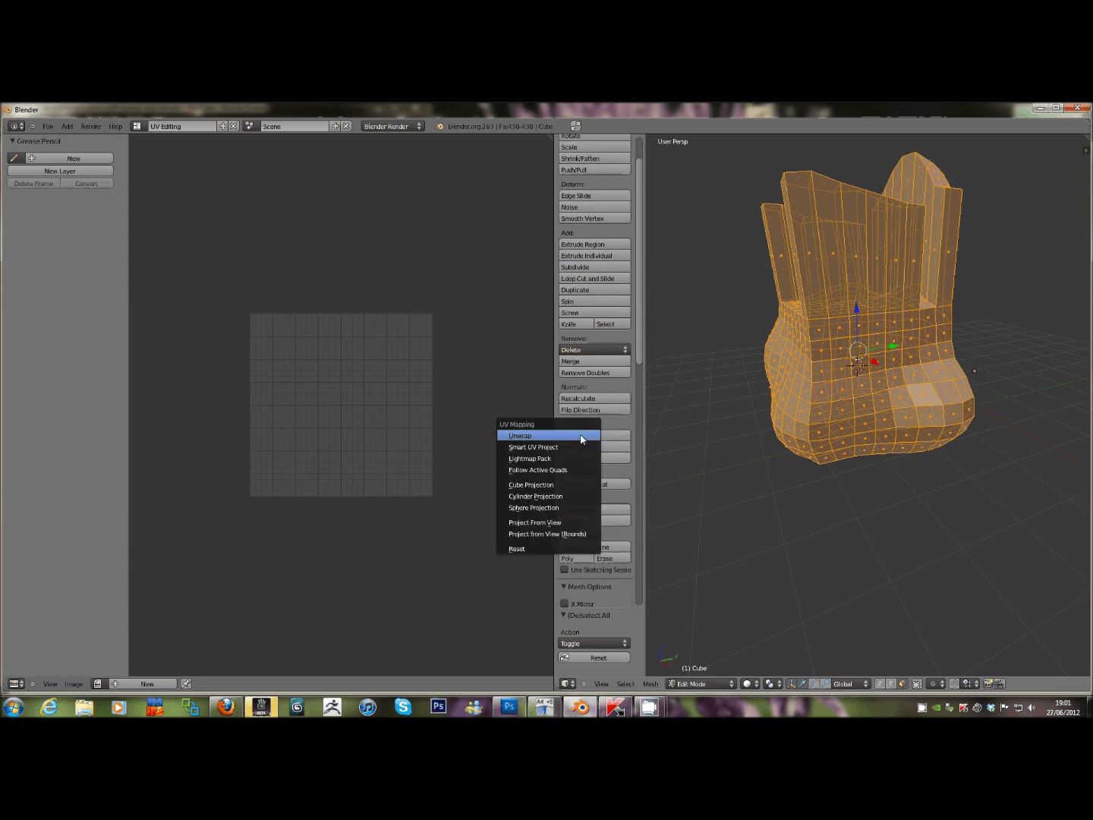
click(546, 452)
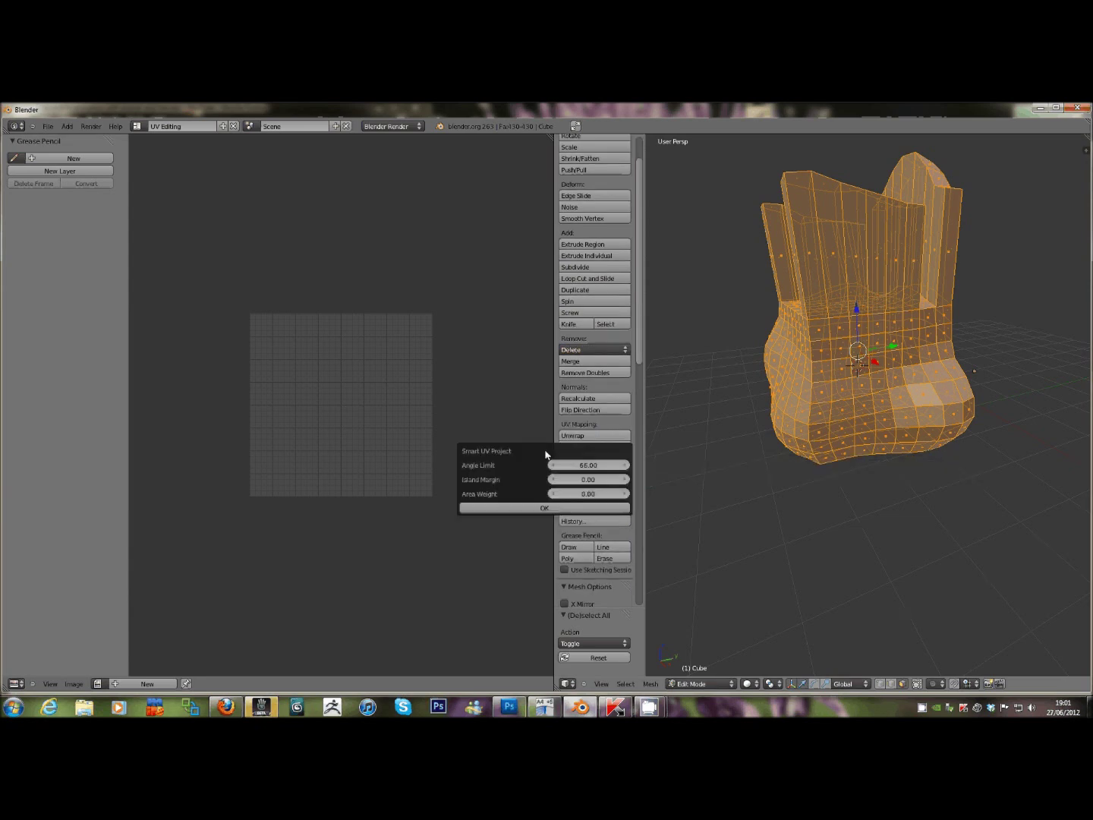
click(536, 509)
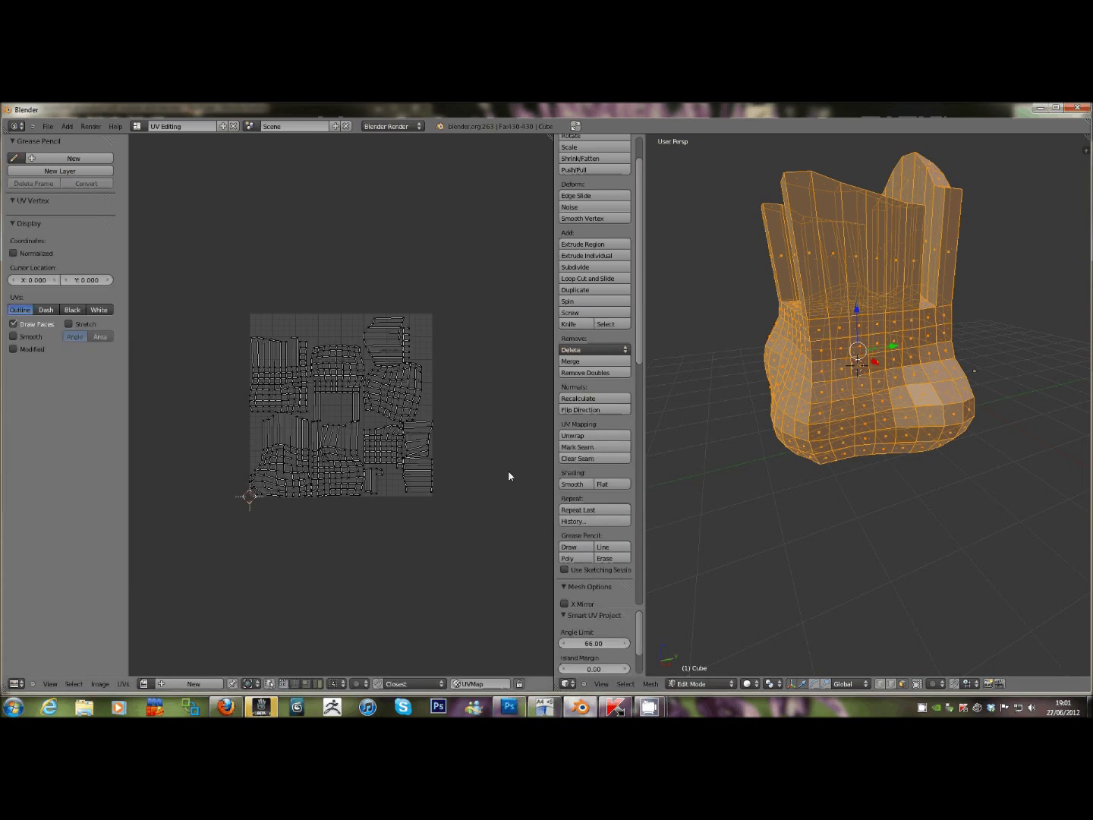
Select all UVs of the unwrapped mesh in the UV editor and look over the available export formats.
key(a)
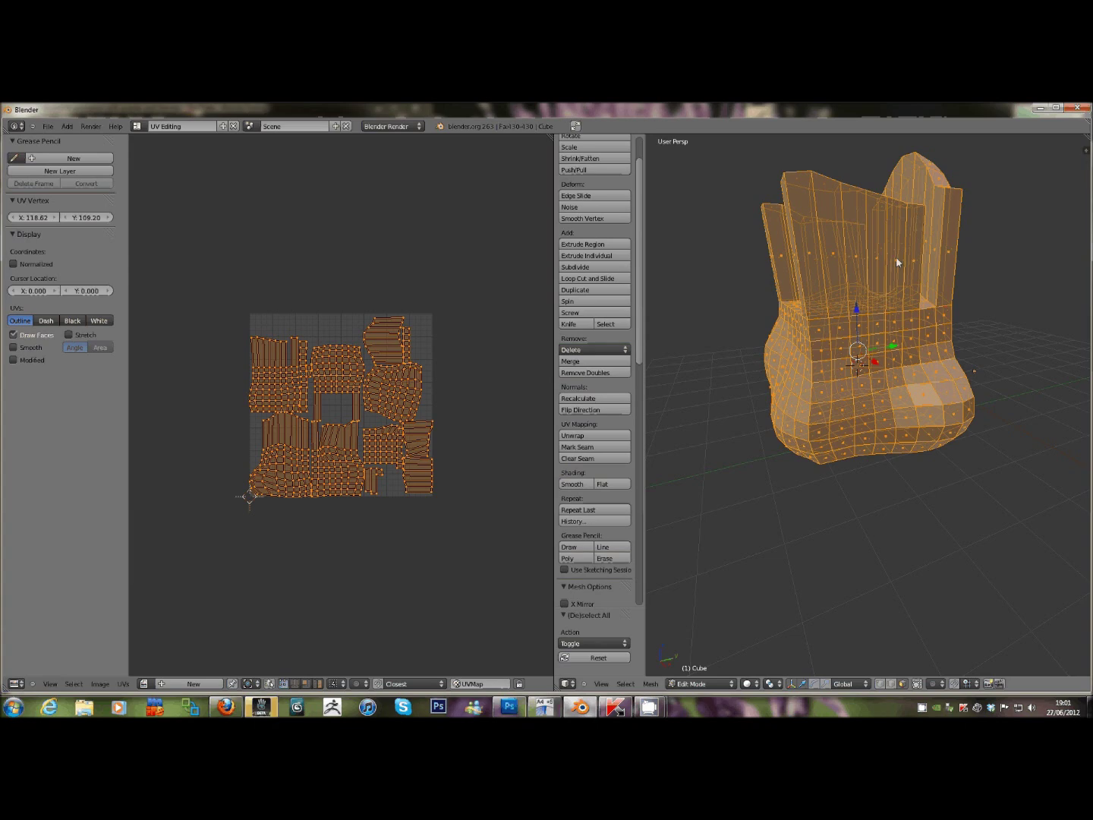
middle_drag(734, 311, 756, 325)
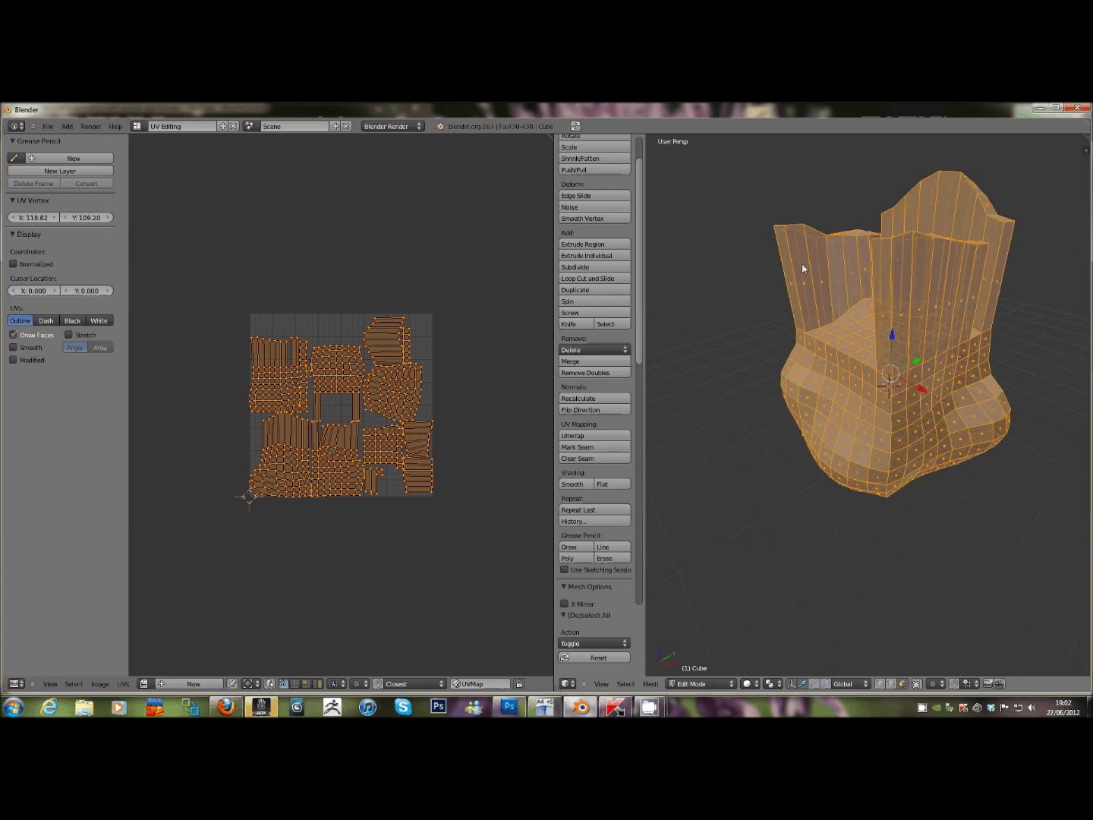
click(46, 126)
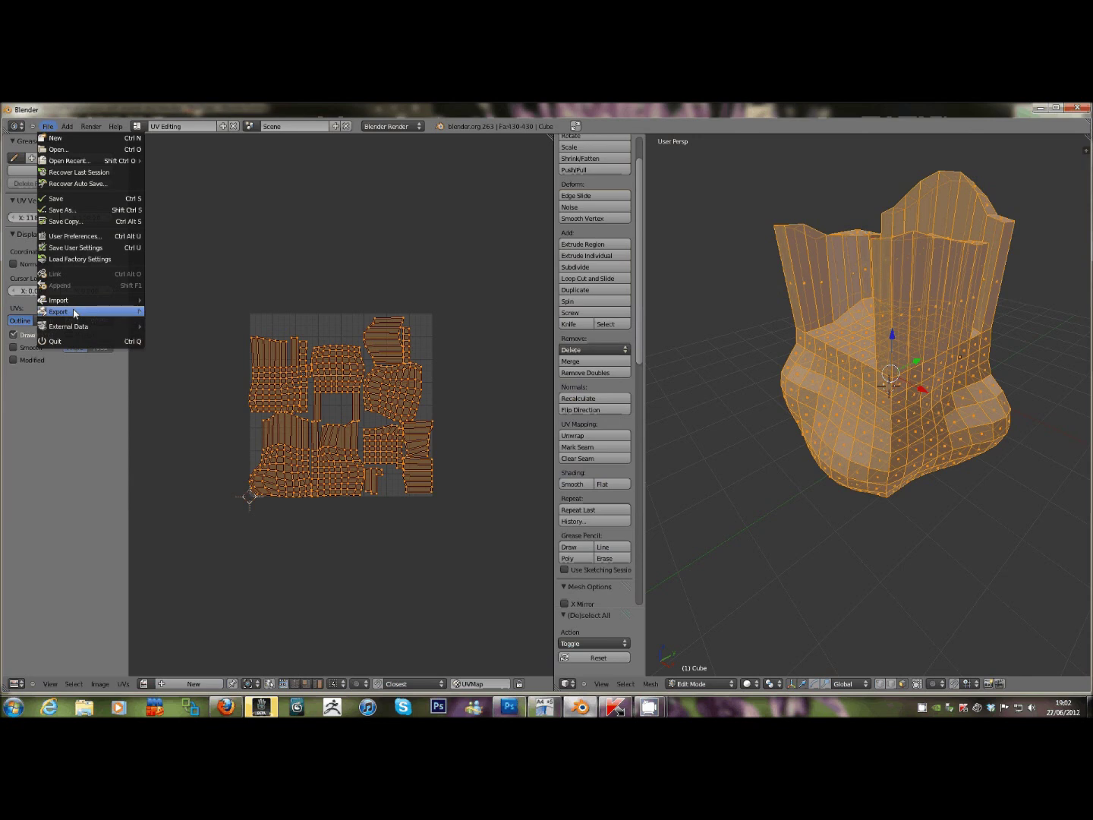
mouse_move(74, 312)
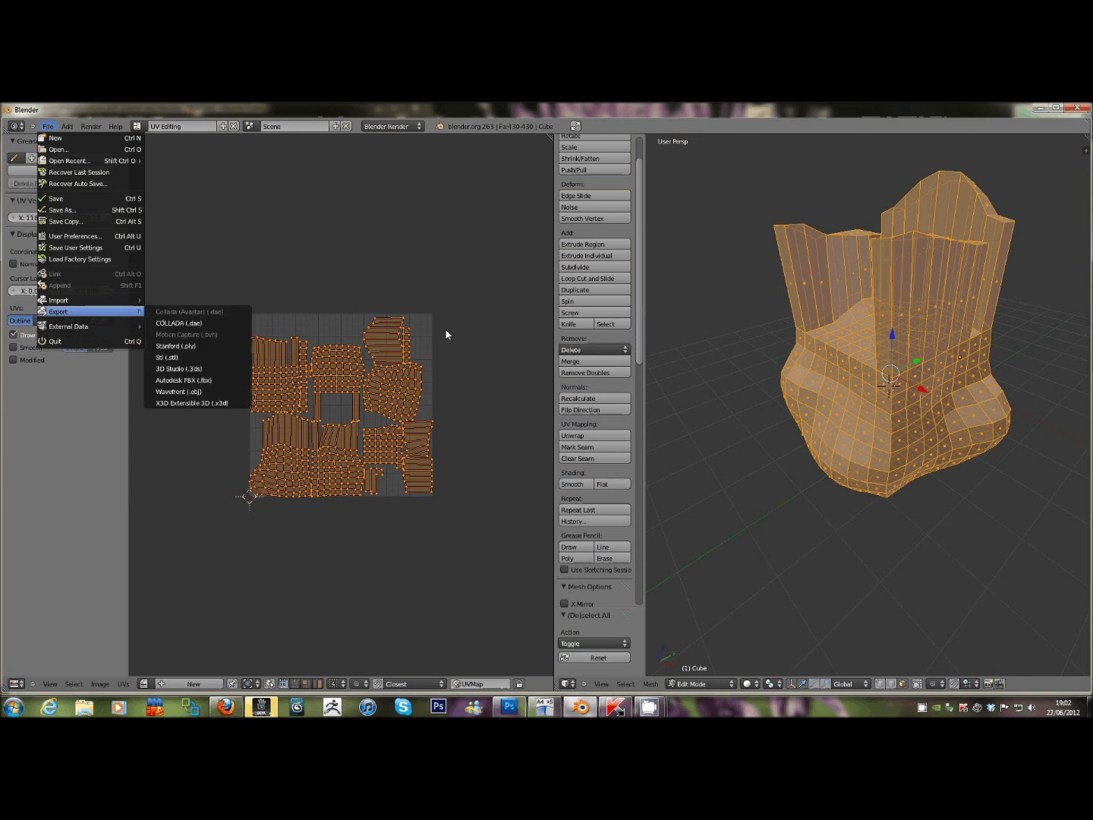
Switch the mesh from Edit Mode to Object Mode and select all objects in the scene.
click(699, 685)
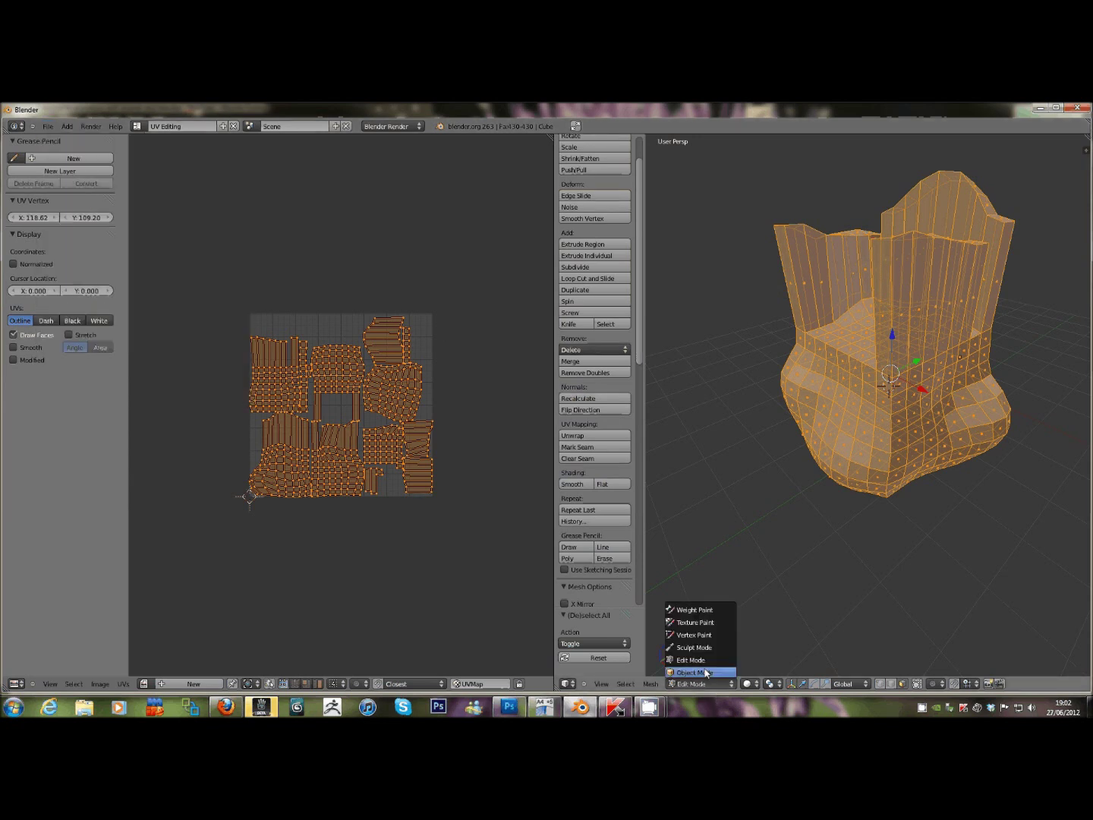
click(700, 672)
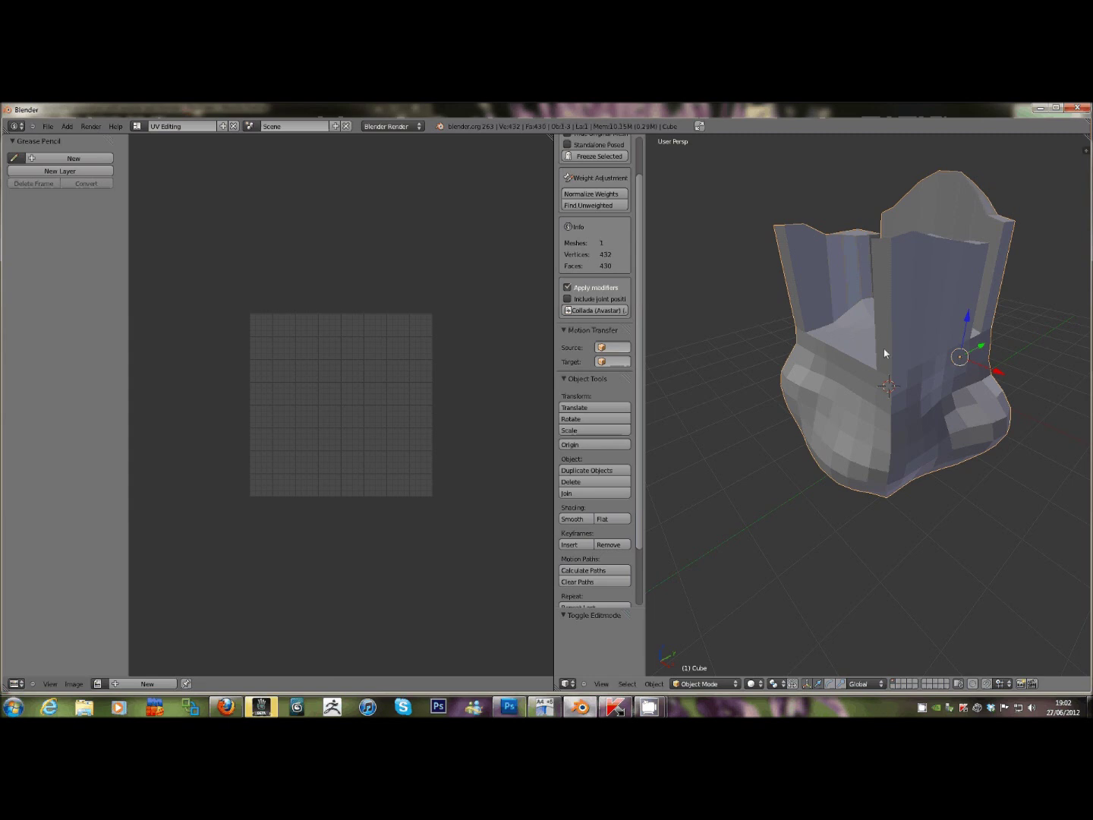
key(a)
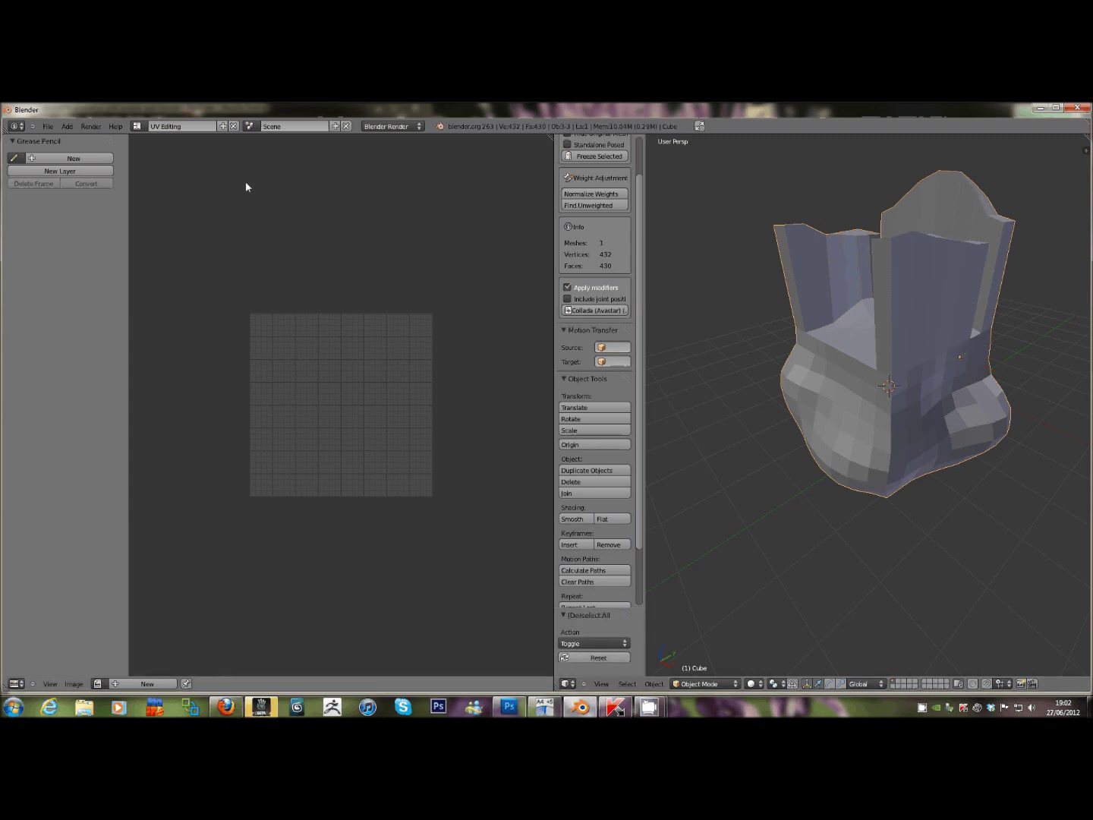
Export the model in COLLADA format to the Desktop as coolchair.dae with Export for Second Life enabled.
click(47, 126)
mouse_move(85, 312)
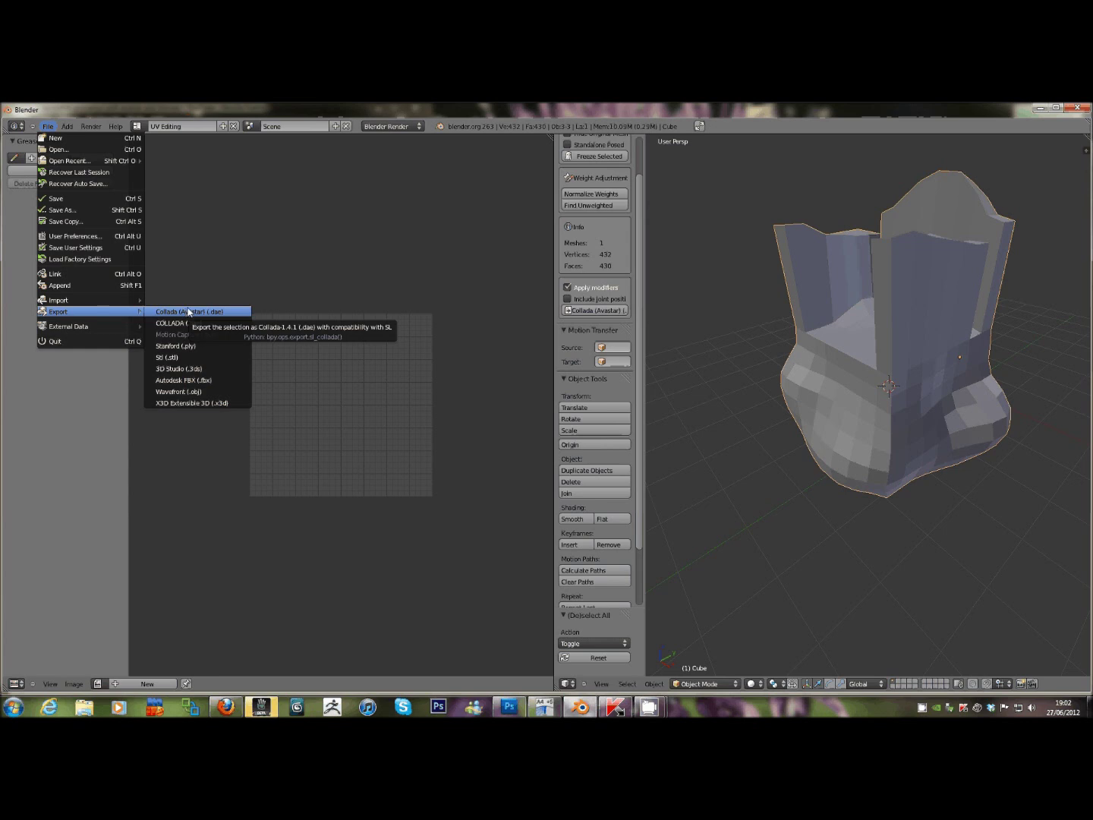
click(179, 324)
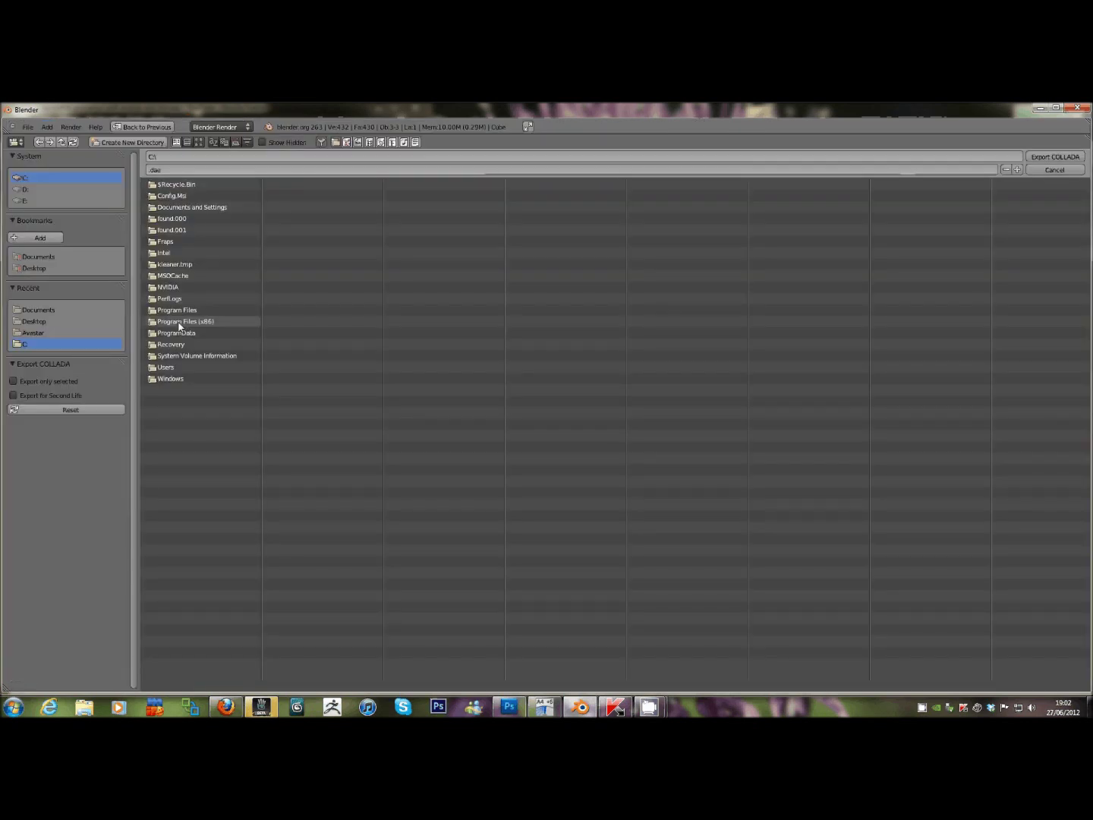
click(14, 395)
click(170, 170)
text(cool.dae.dae)
click(33, 321)
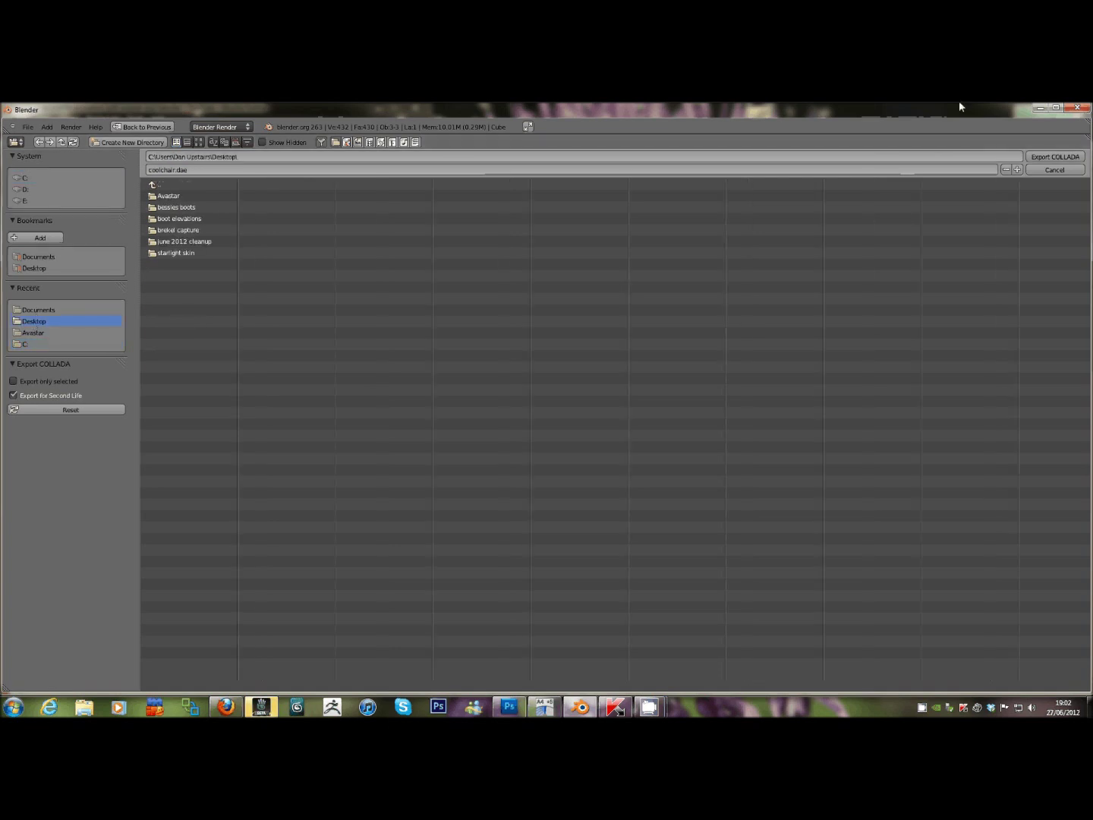
click(1049, 157)
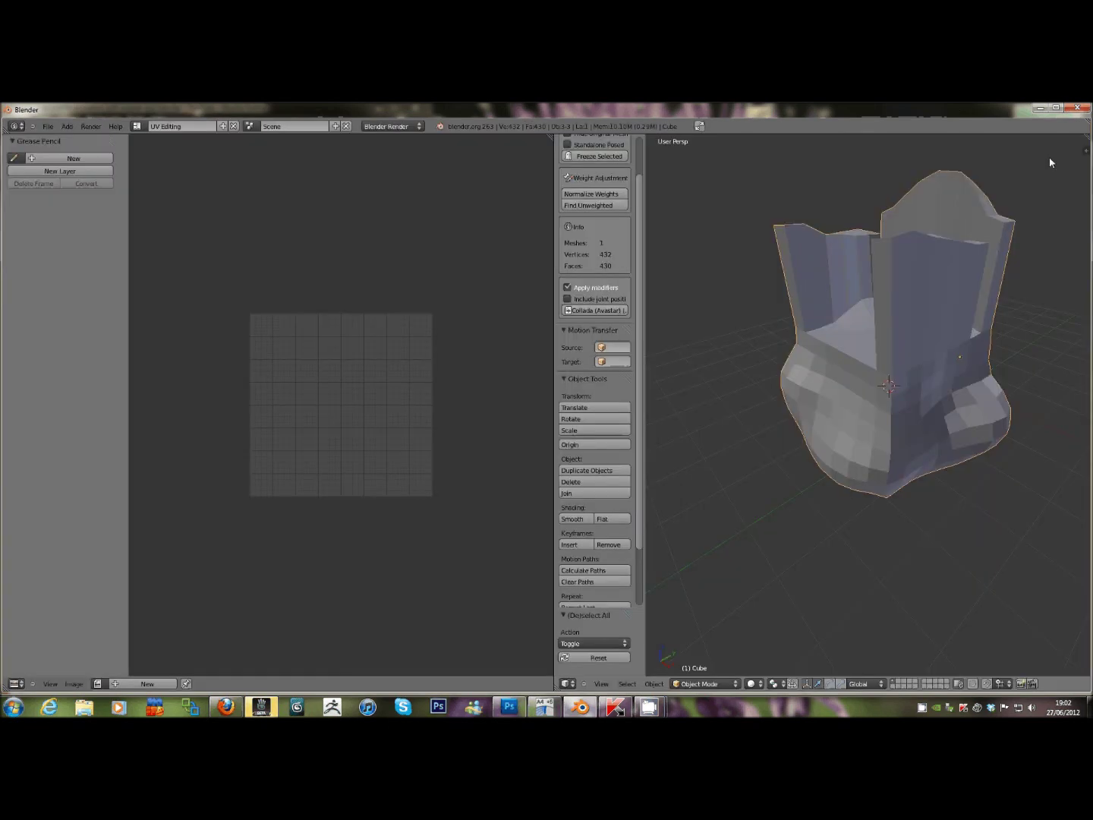
Switch to Second Life and load coolchair.dae from the Desktop for a model upload.
mouse_move(252, 711)
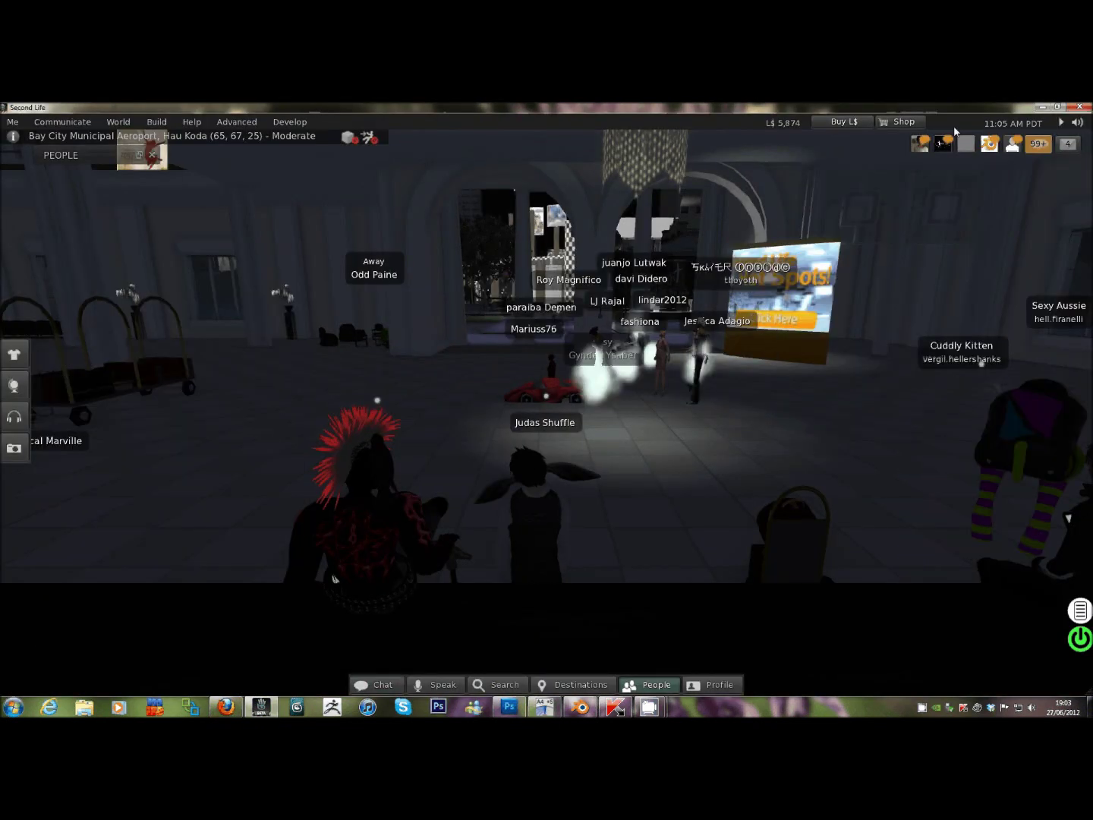
click(159, 122)
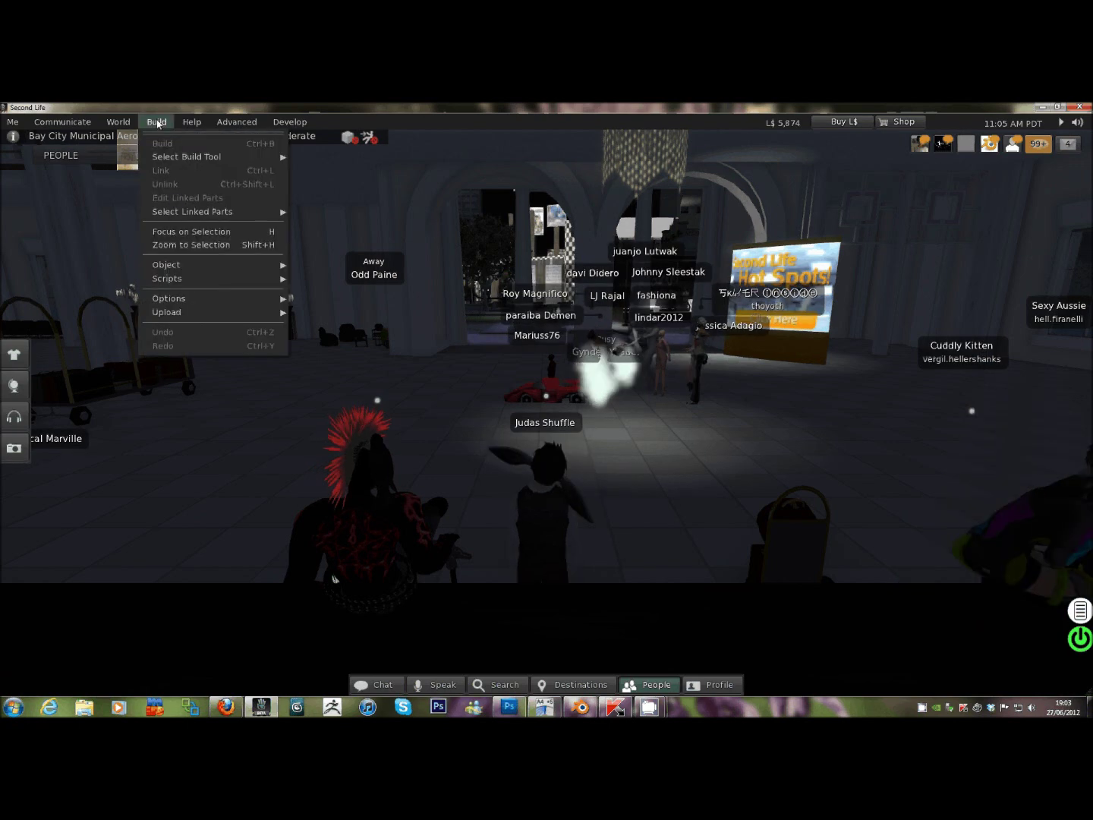
mouse_move(188, 311)
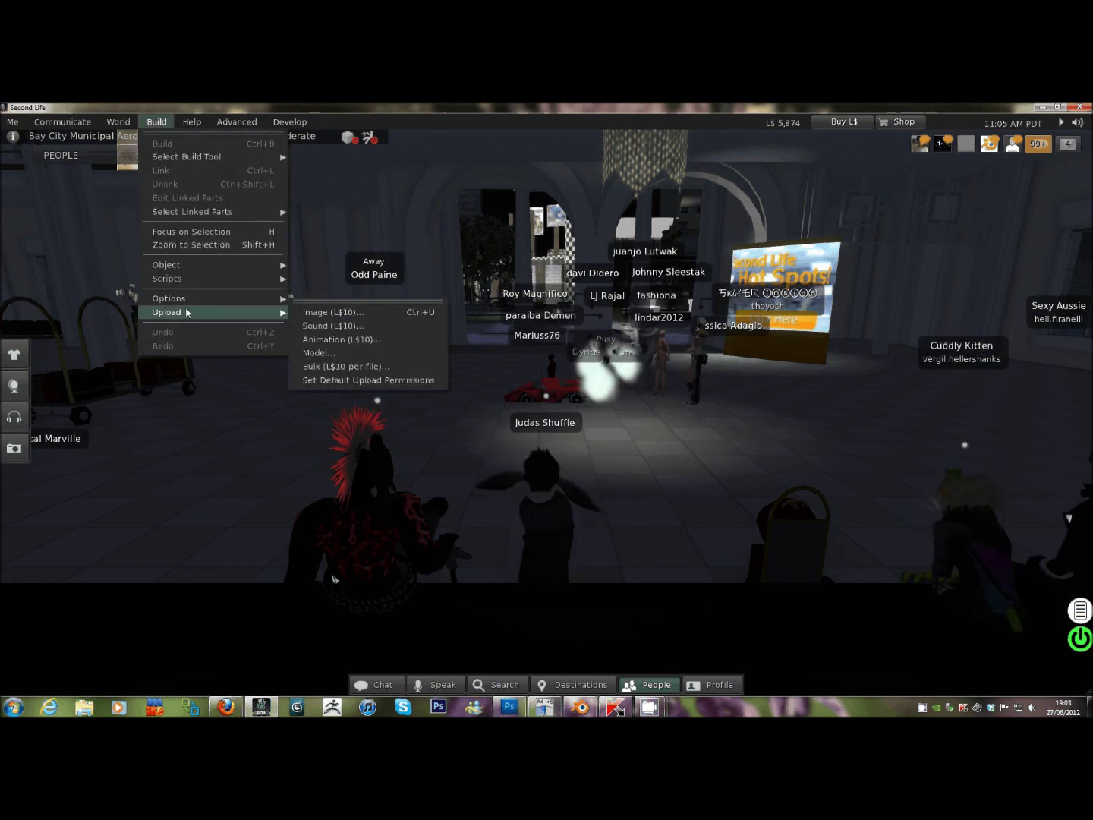
click(322, 353)
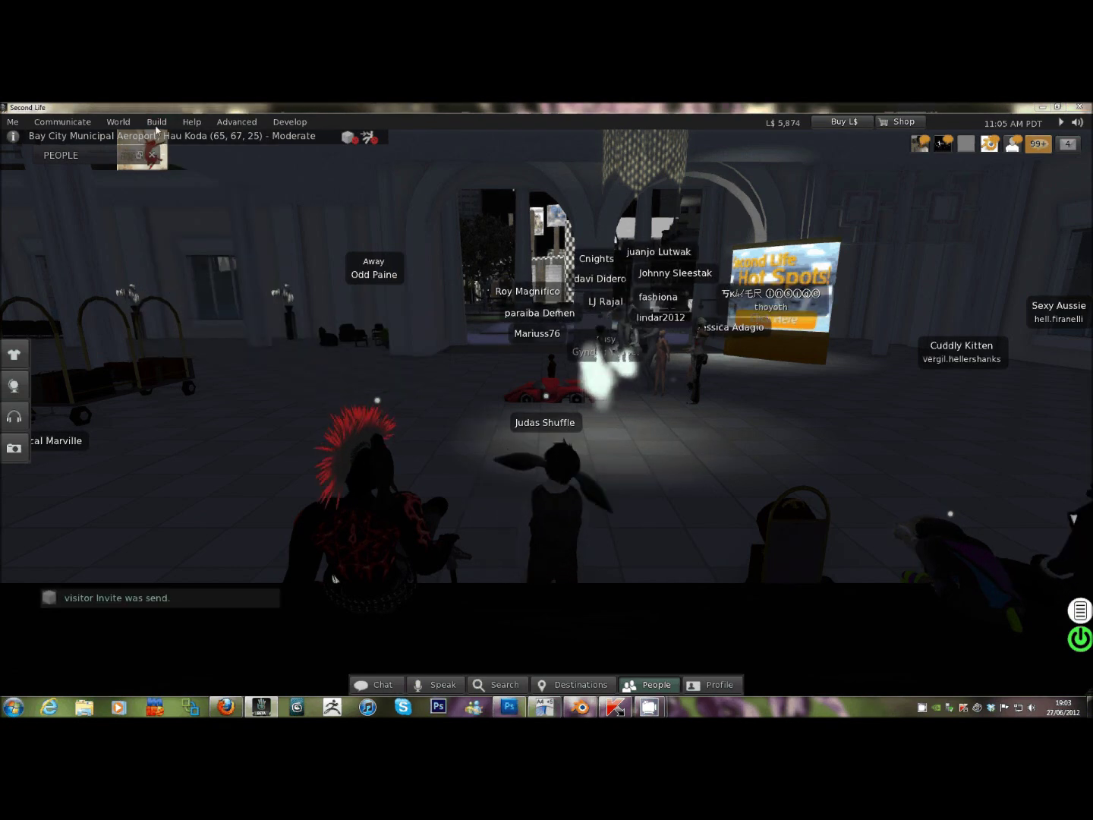
key(ctrl+u)
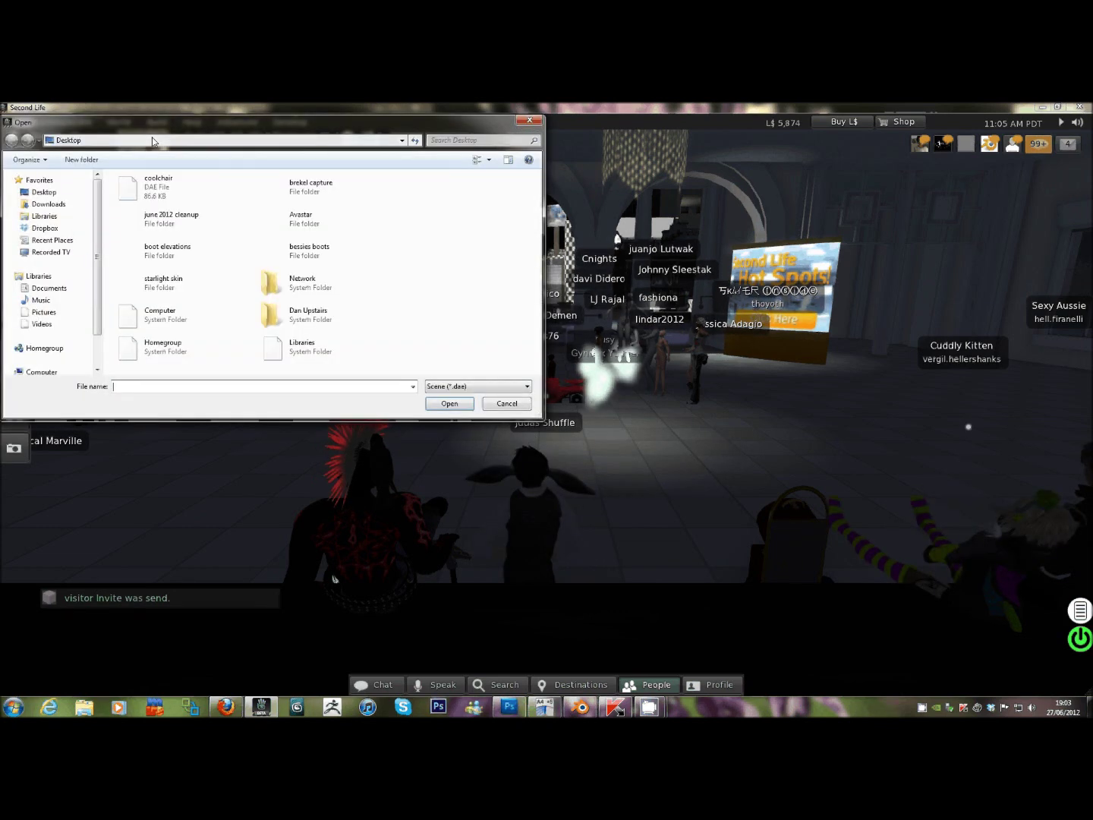
click(131, 193)
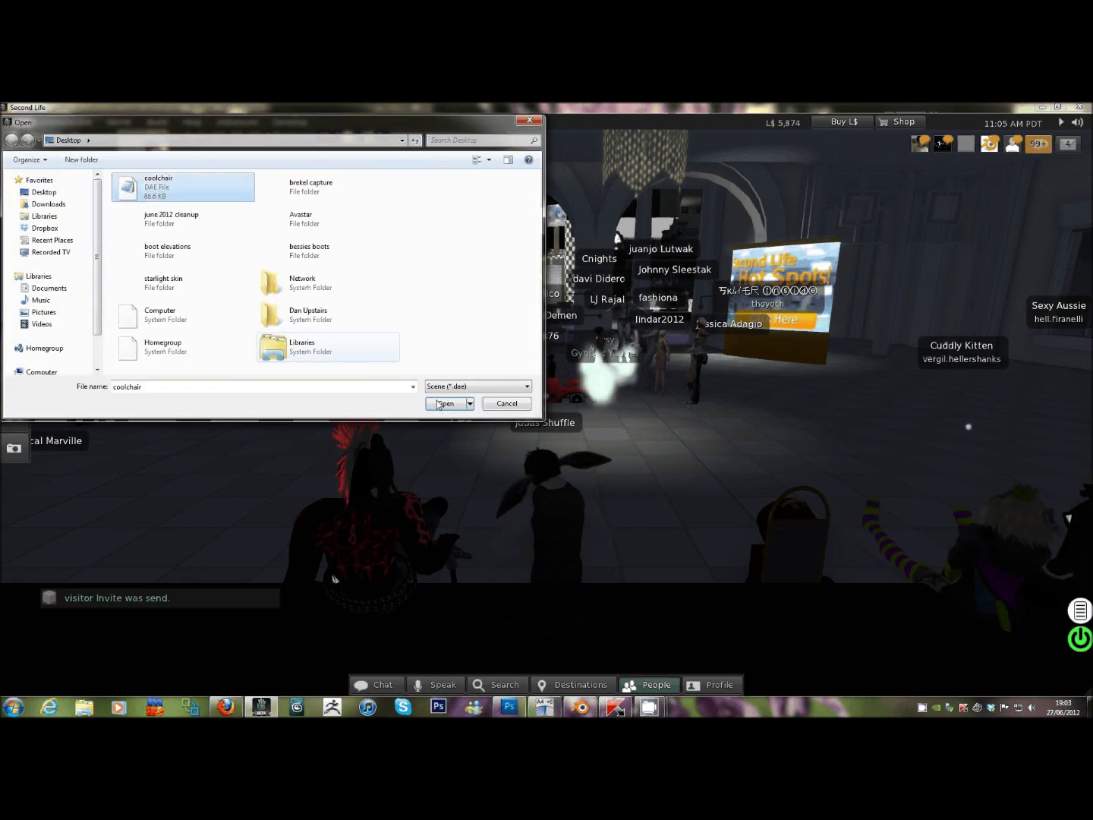
click(445, 403)
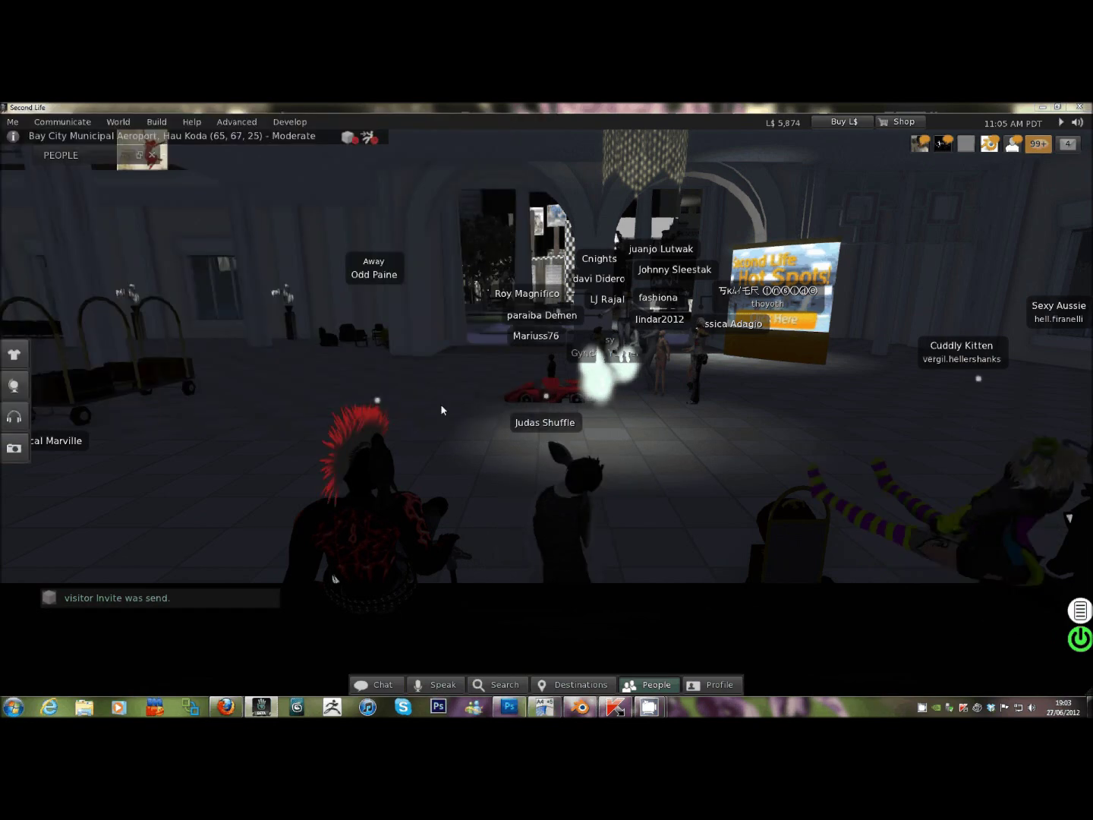
Inspect the chair up close in the upload preview and review the scale and texture upload options.
scroll(595, 307, up, 3)
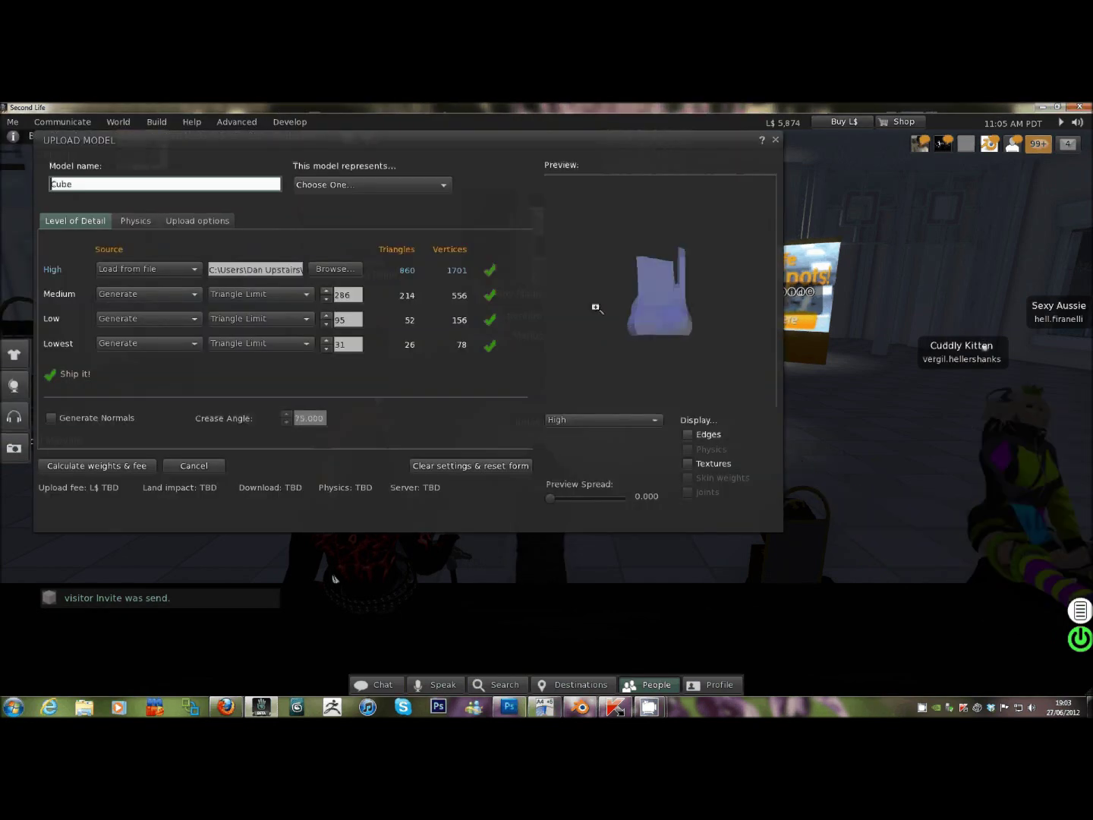
scroll(595, 307, up, 3)
drag(615, 305, 584, 310)
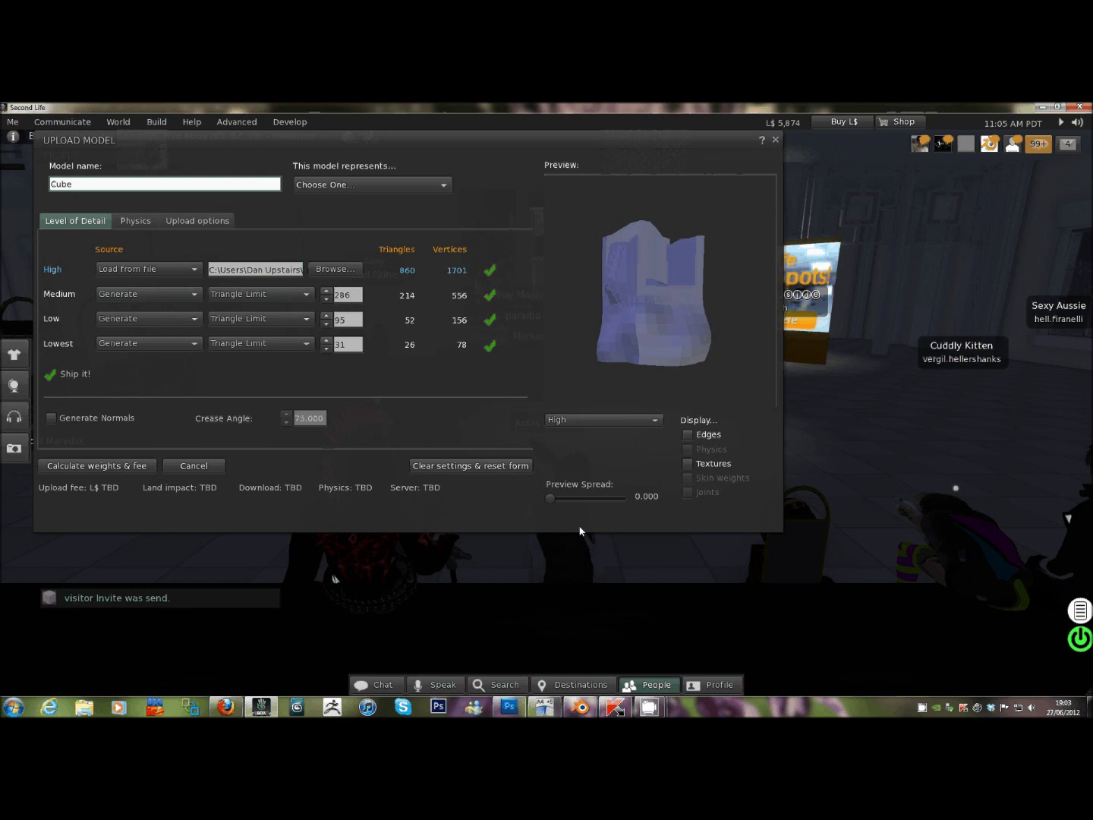
click(687, 464)
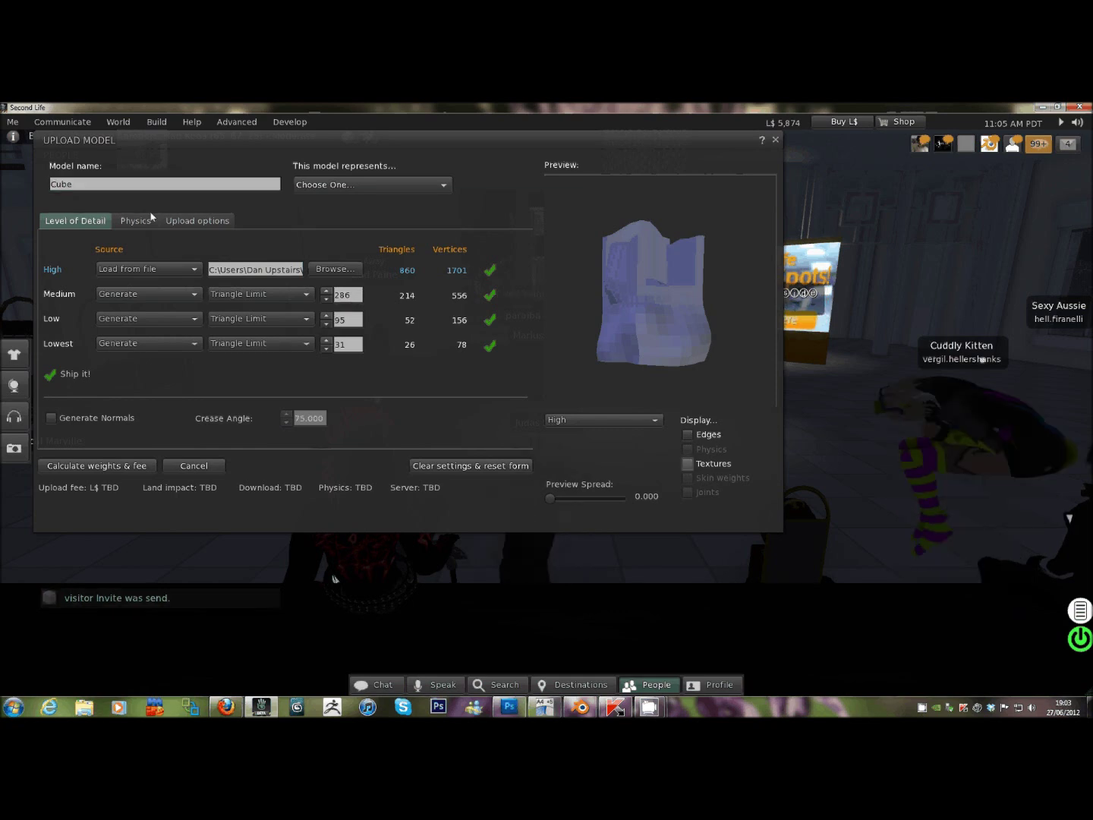
click(189, 220)
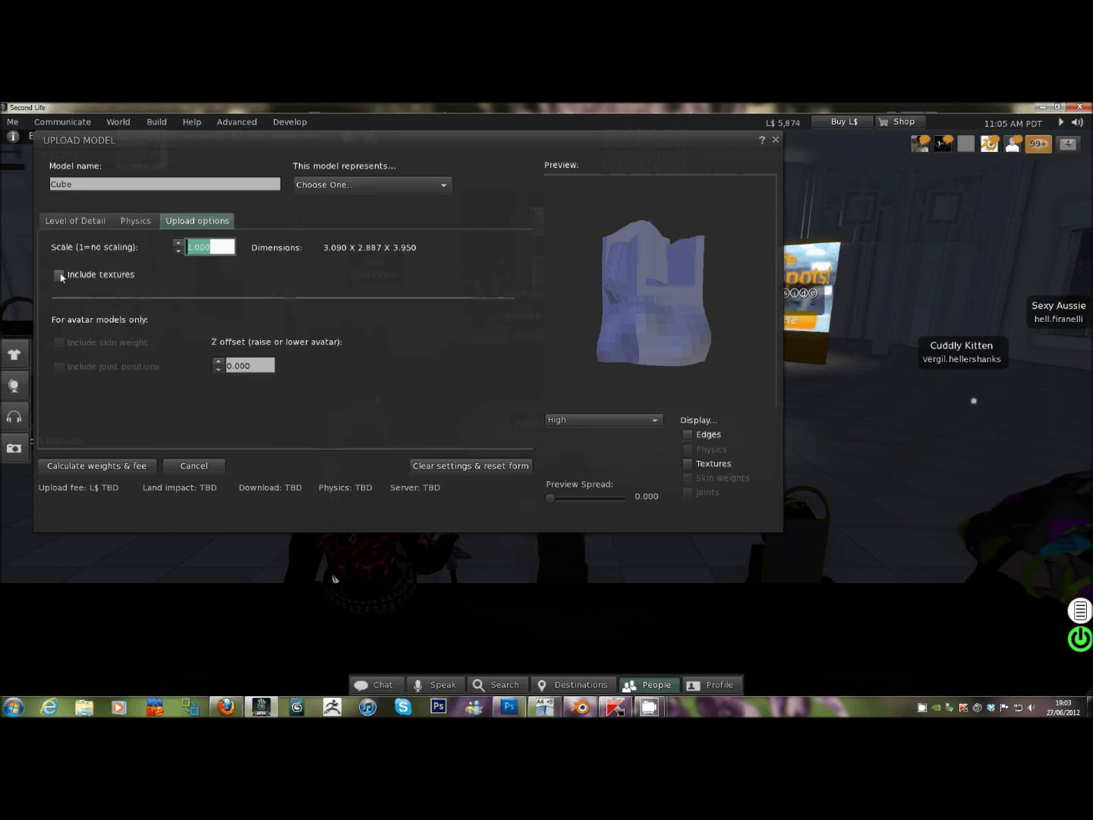
Set the physics level of detail to Medium, analyze it with the Surface method at Normal quality, and inspect the physics shape.
click(132, 222)
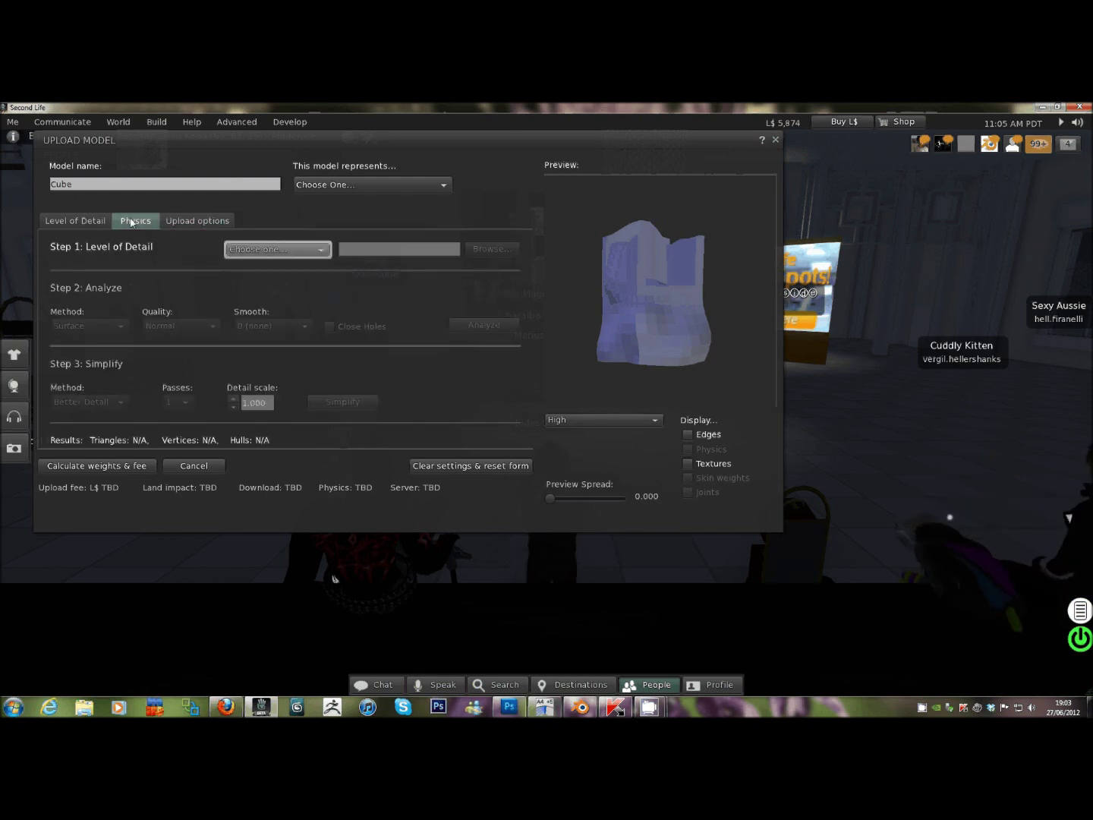
click(289, 248)
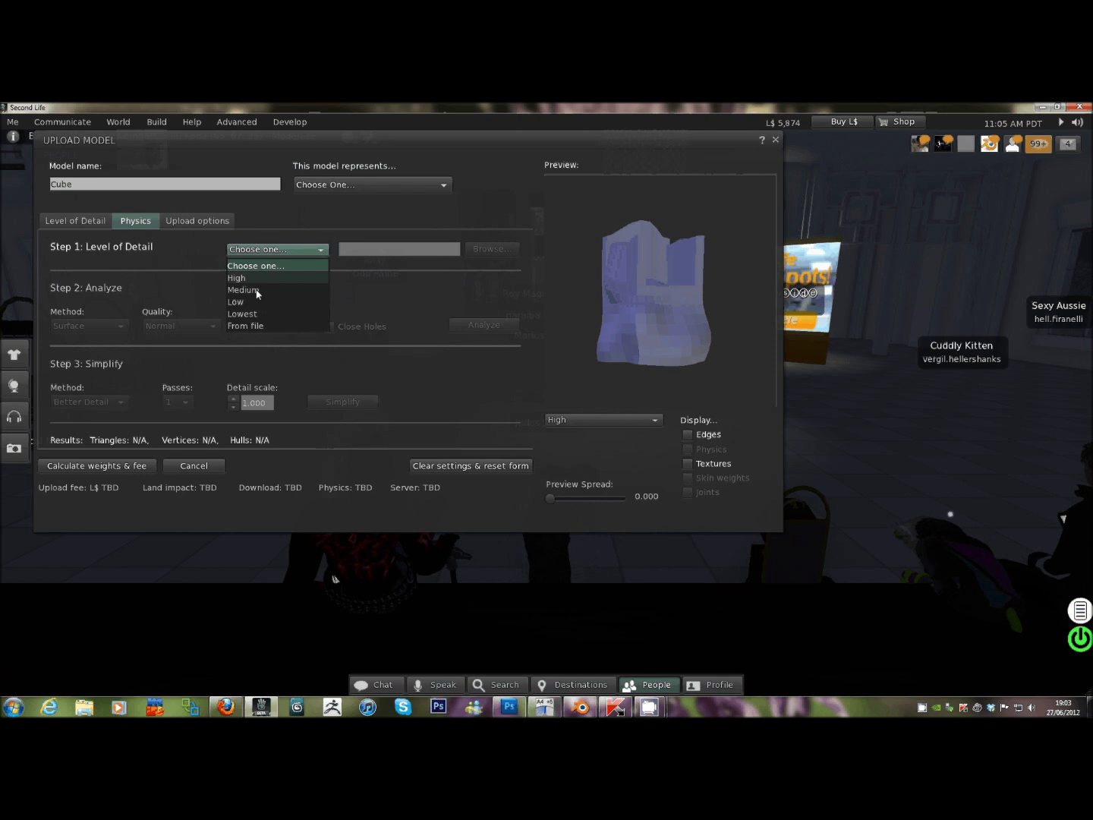
click(243, 291)
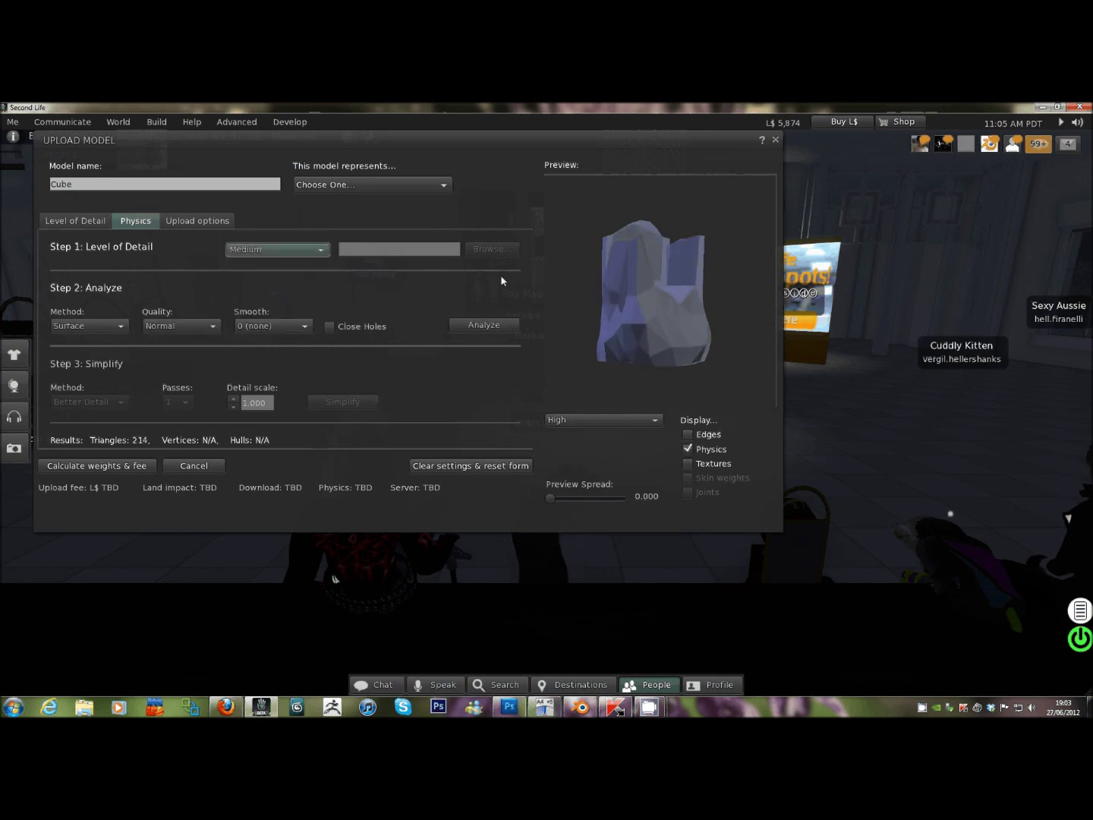
click(479, 325)
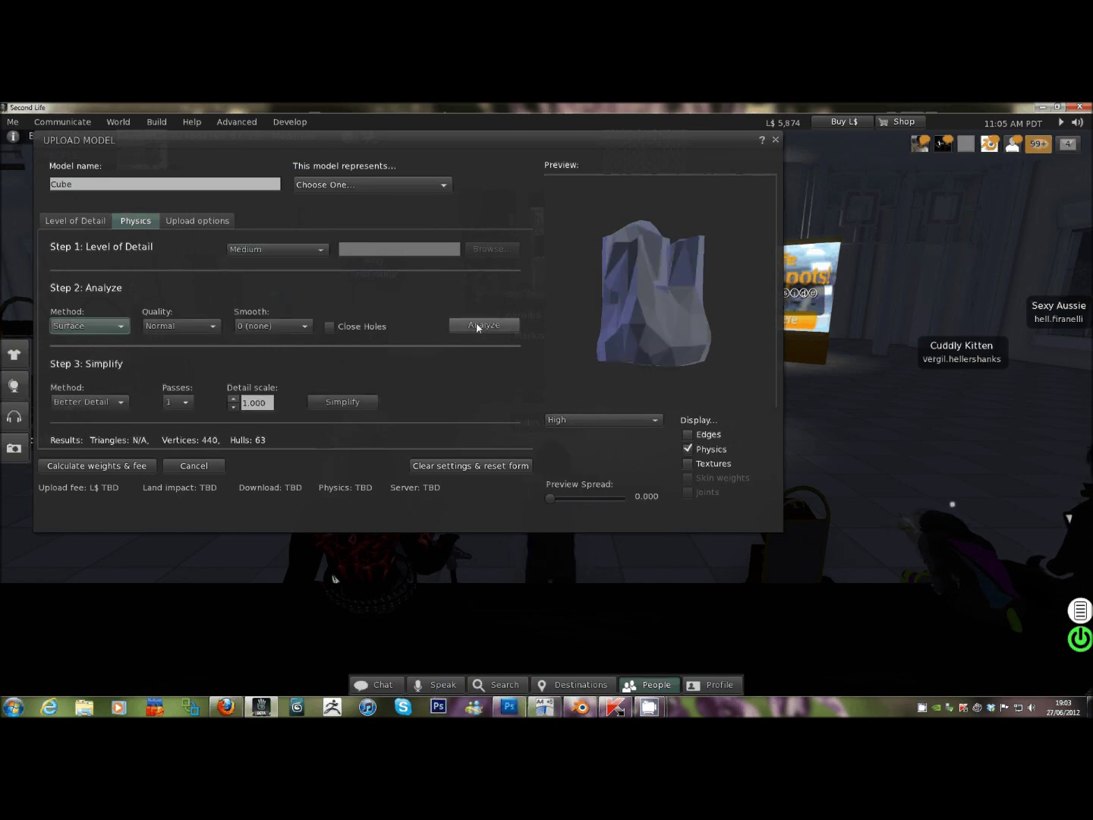
drag(569, 303, 576, 297)
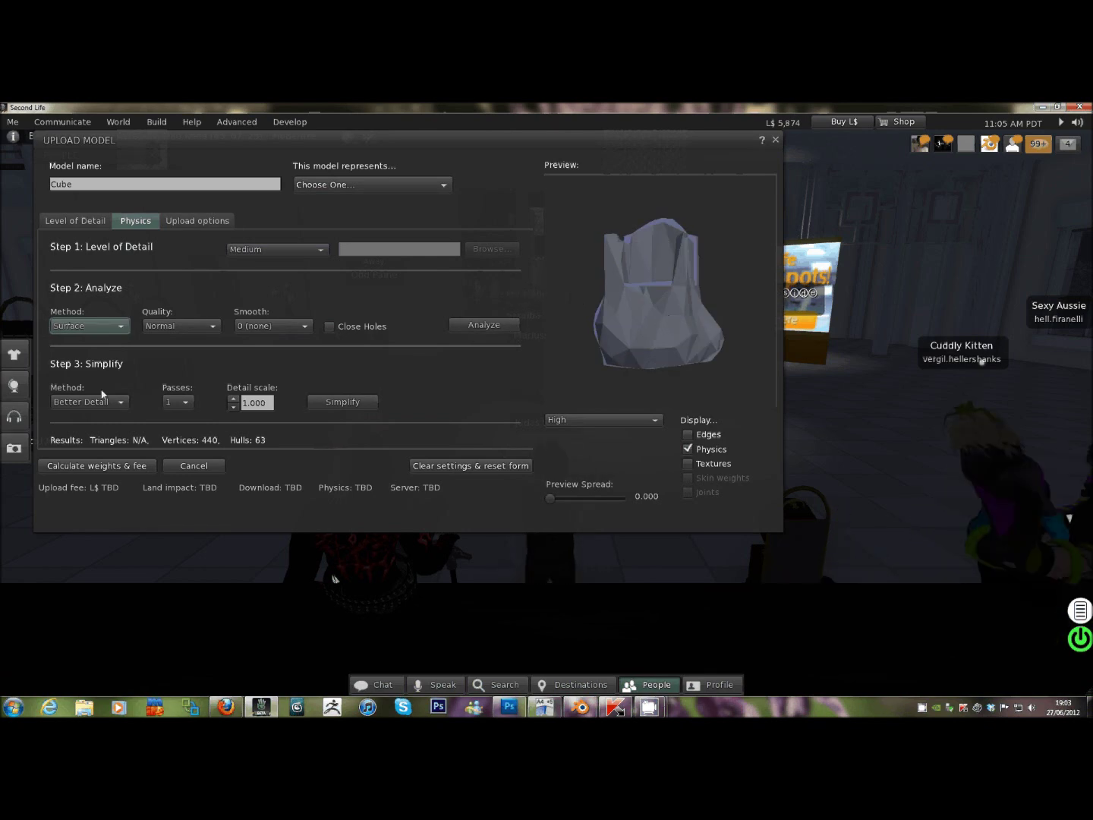
Calculate the upload weights and fee, and set what the model represents to "Smaller, non-moving etc".
click(89, 466)
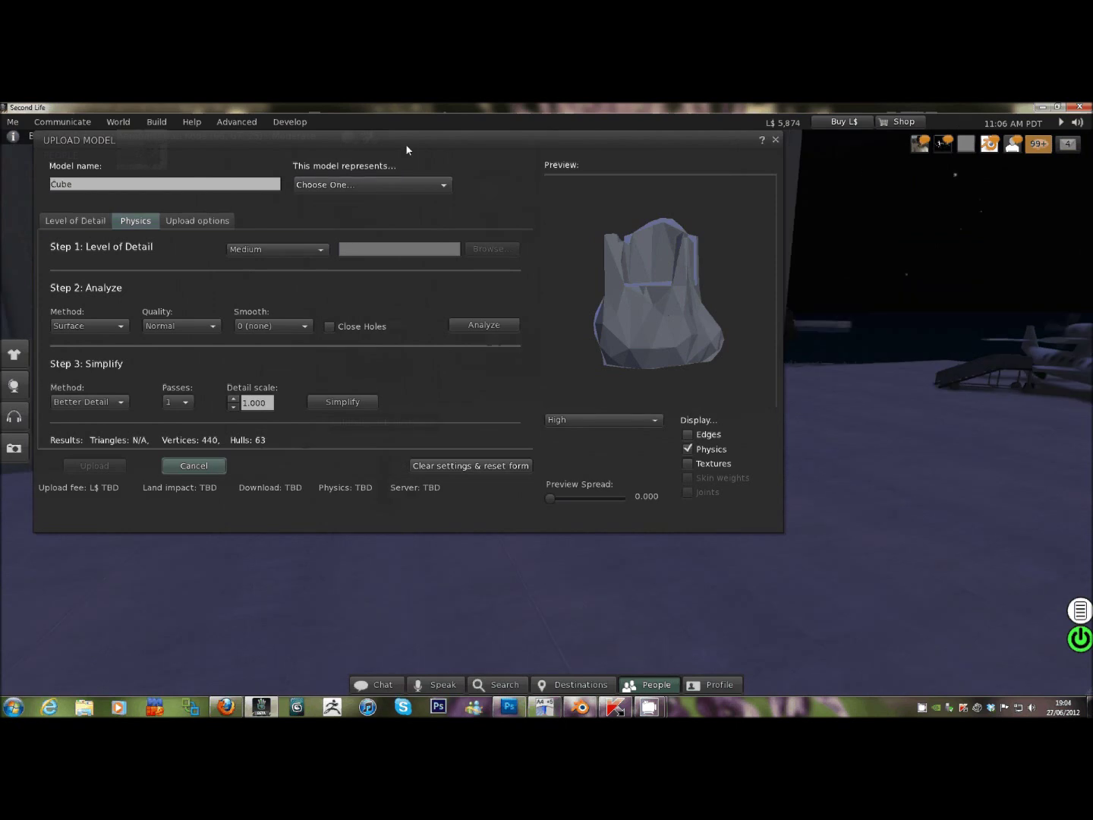
drag(406, 146, 49, 245)
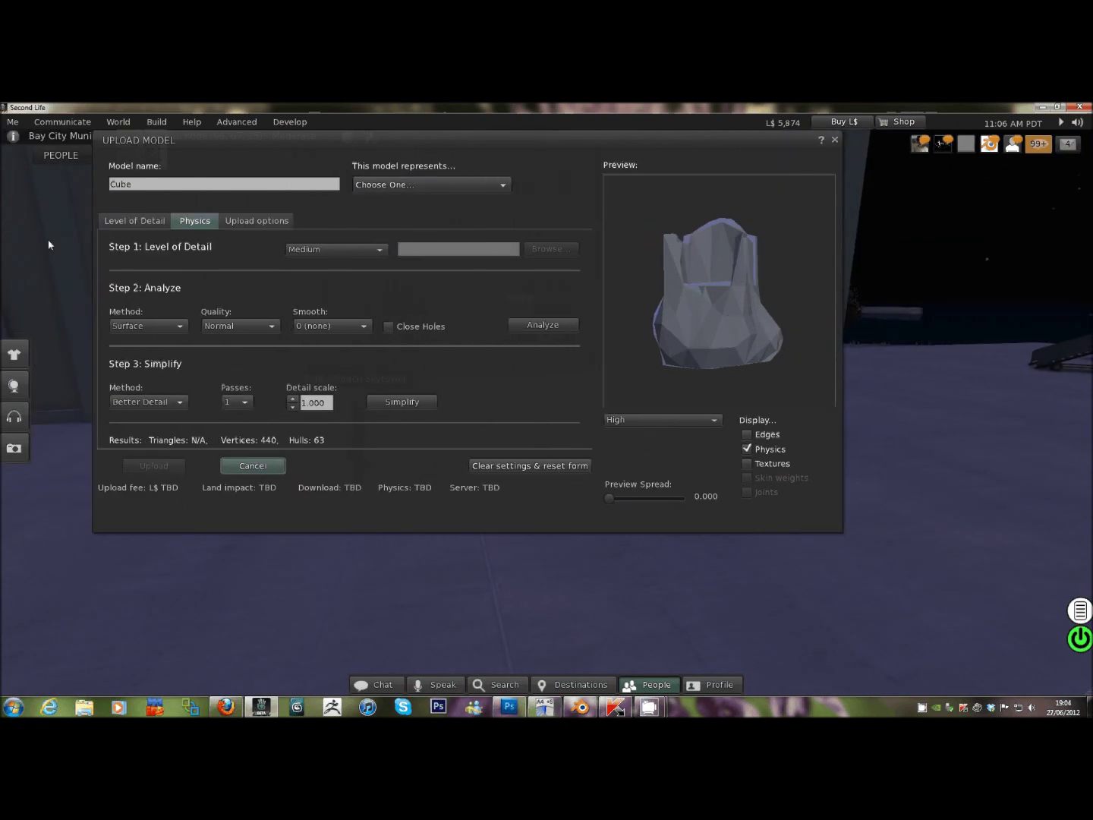
click(117, 221)
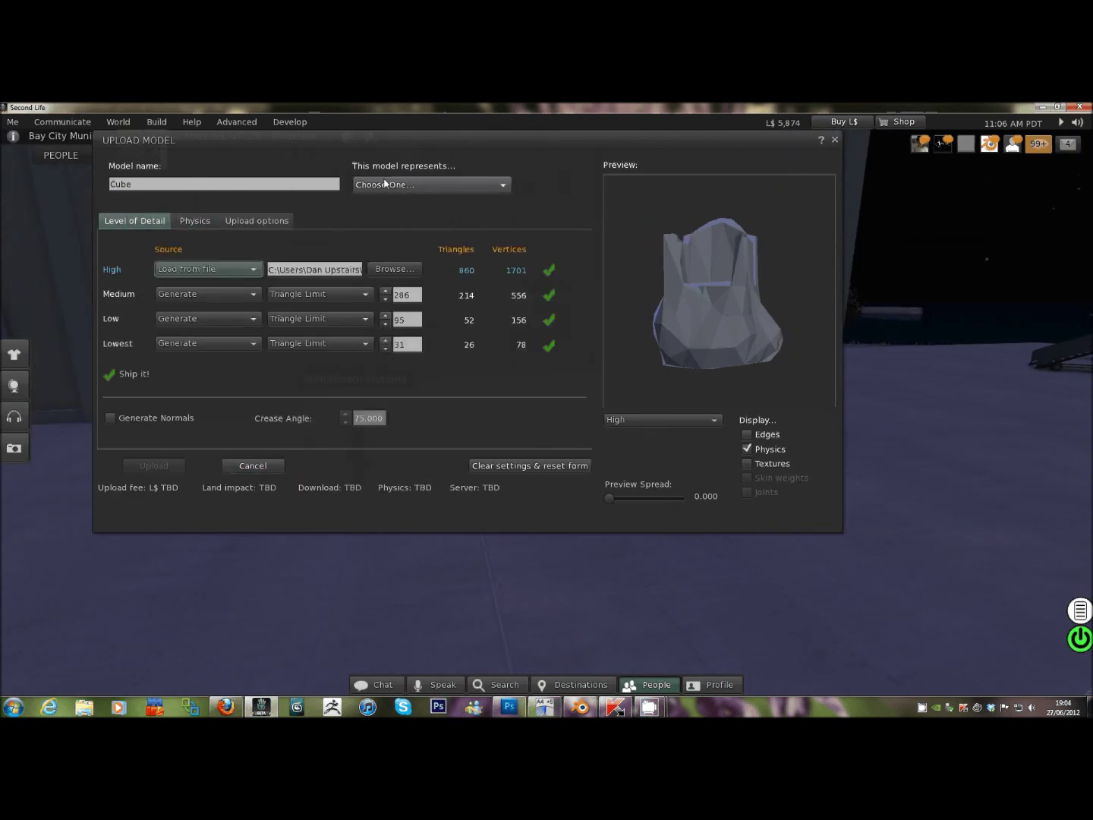
click(385, 184)
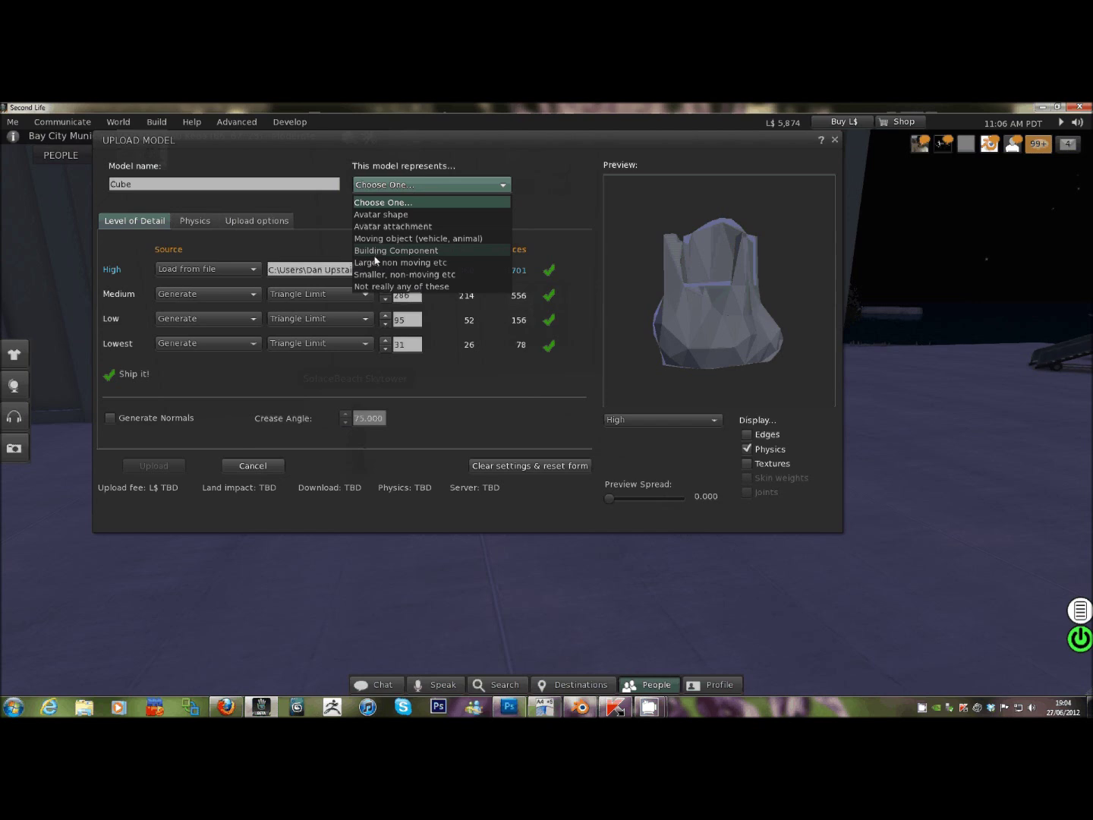
click(373, 276)
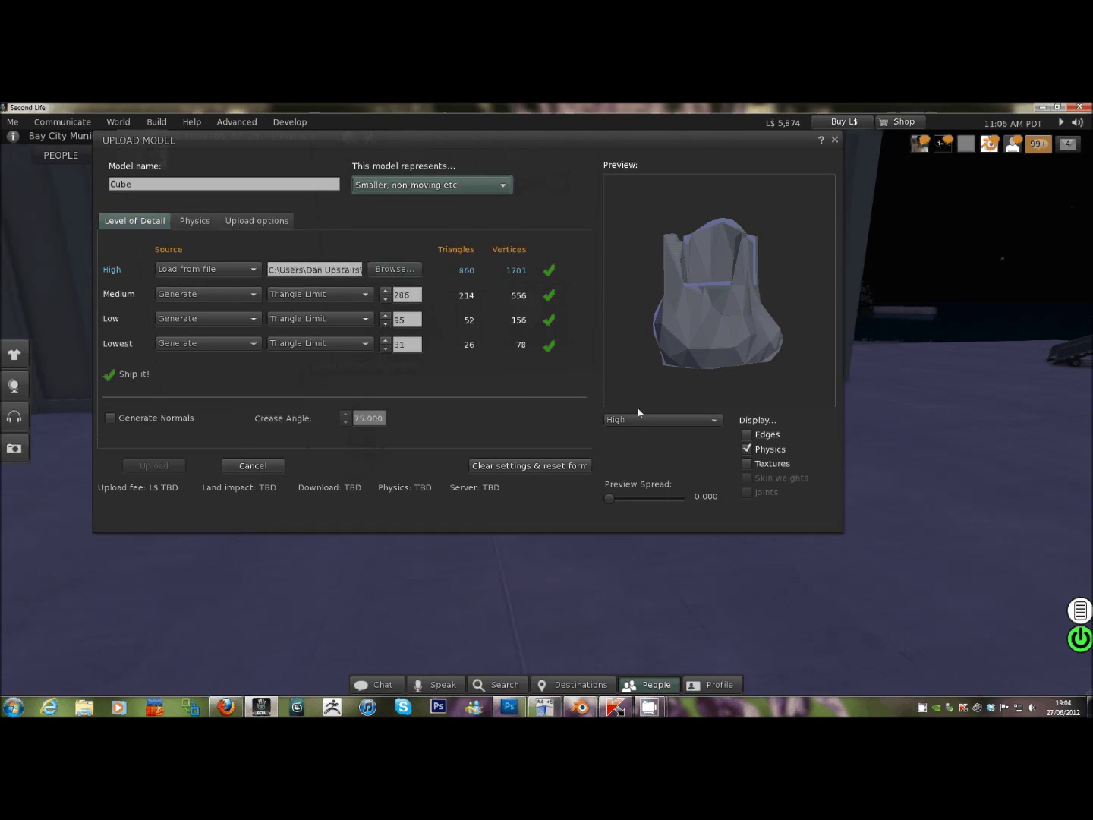
drag(638, 400, 638, 382)
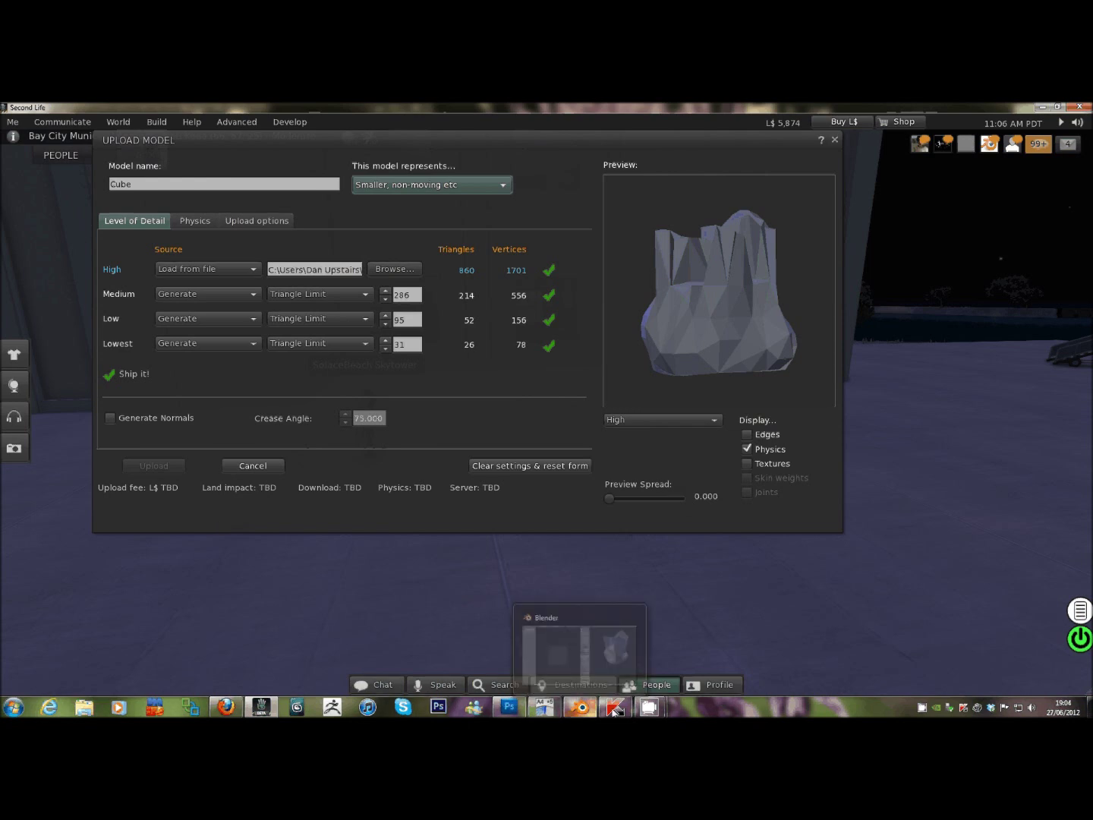
mouse_move(647, 709)
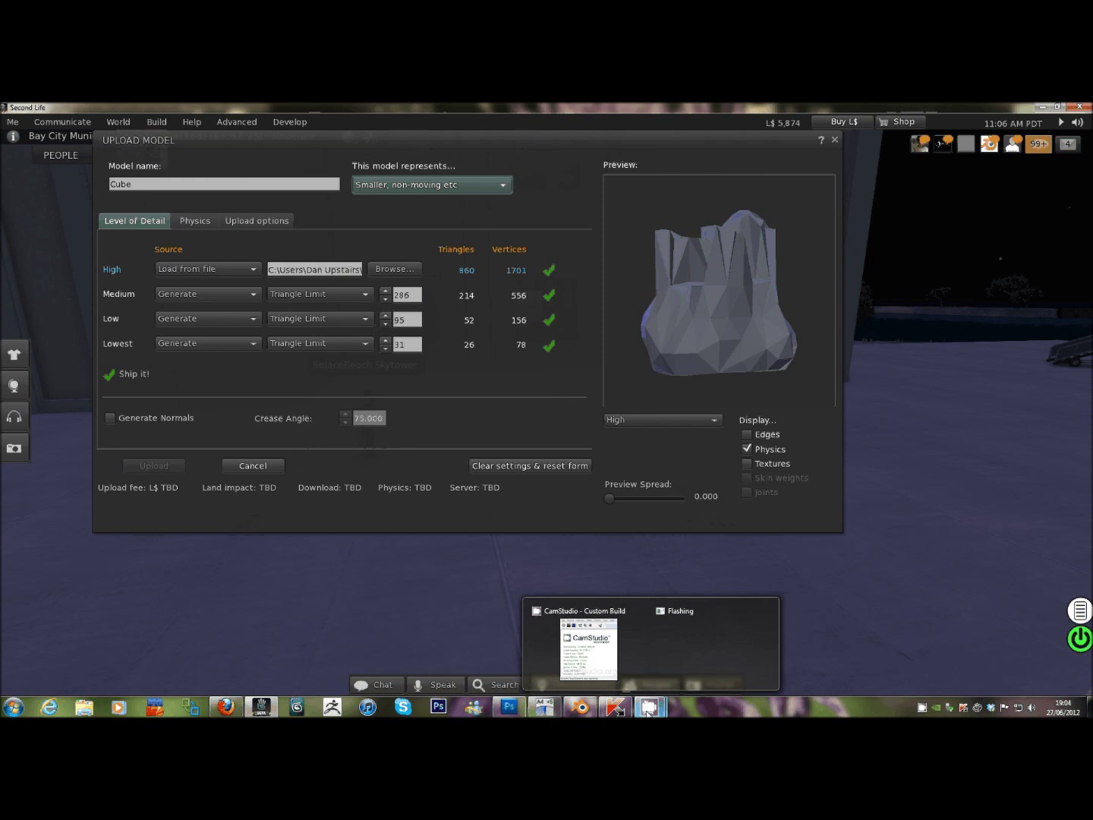
click(588, 649)
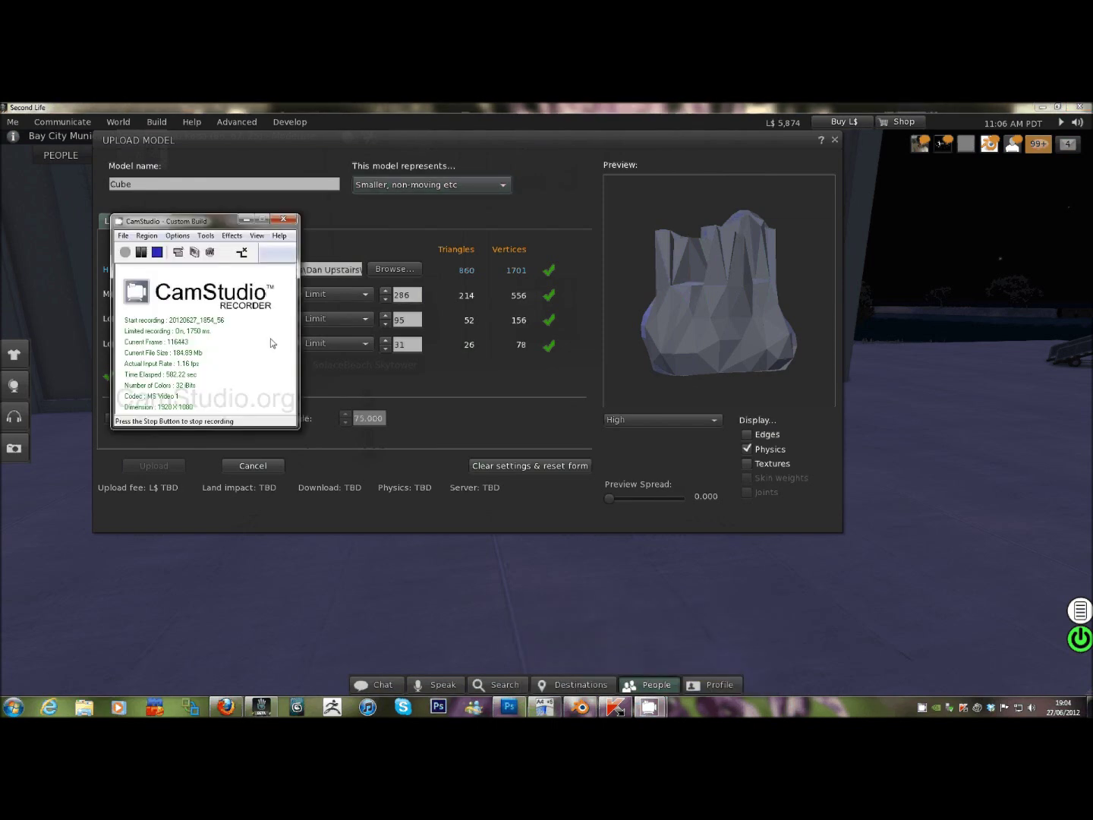